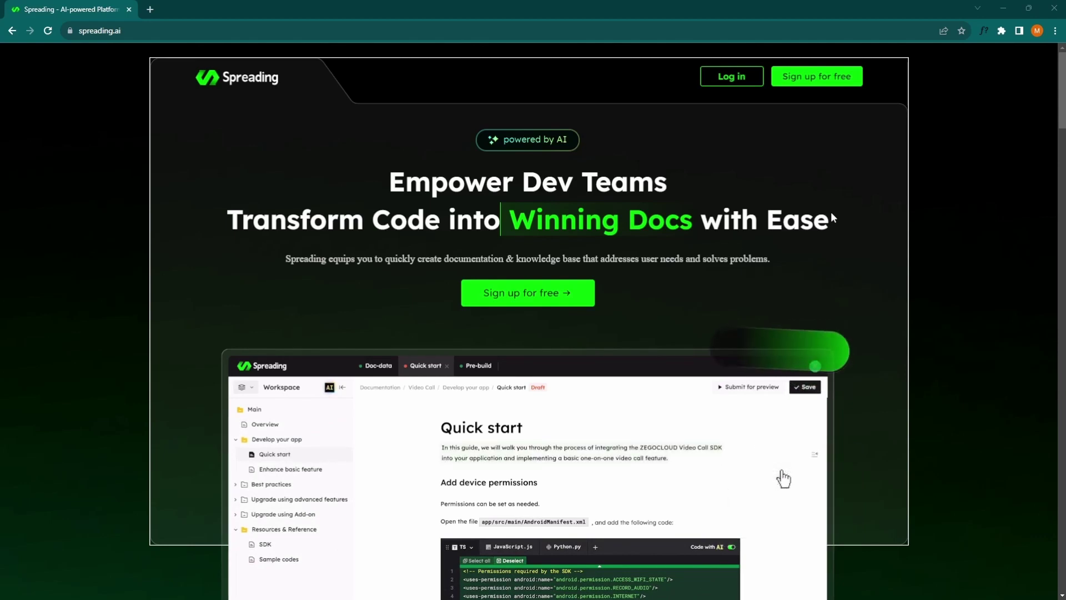
Step: Sign up for a free Spreading account using Google sign-in, agreeing to the Terms and Privacy Policy
scroll(831, 212, down, 10)
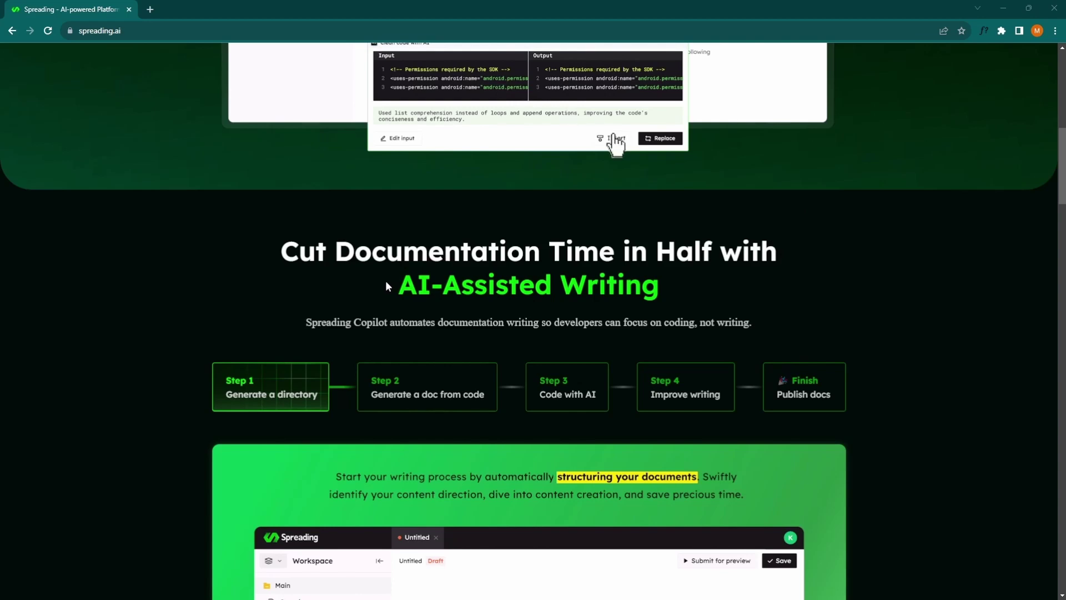
drag(387, 285, 670, 283)
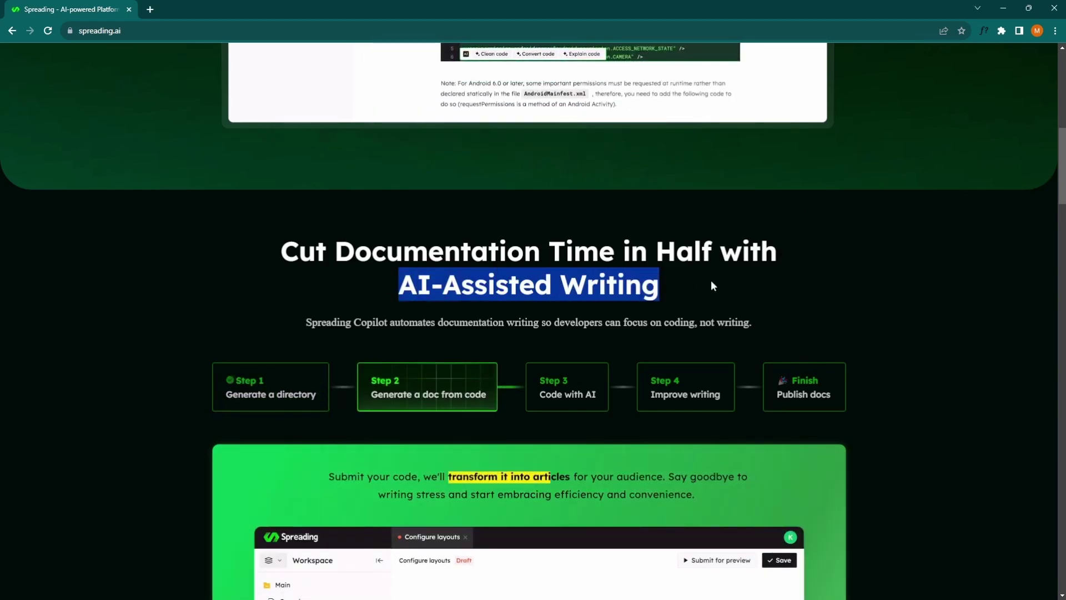
scroll(712, 280, down, 3)
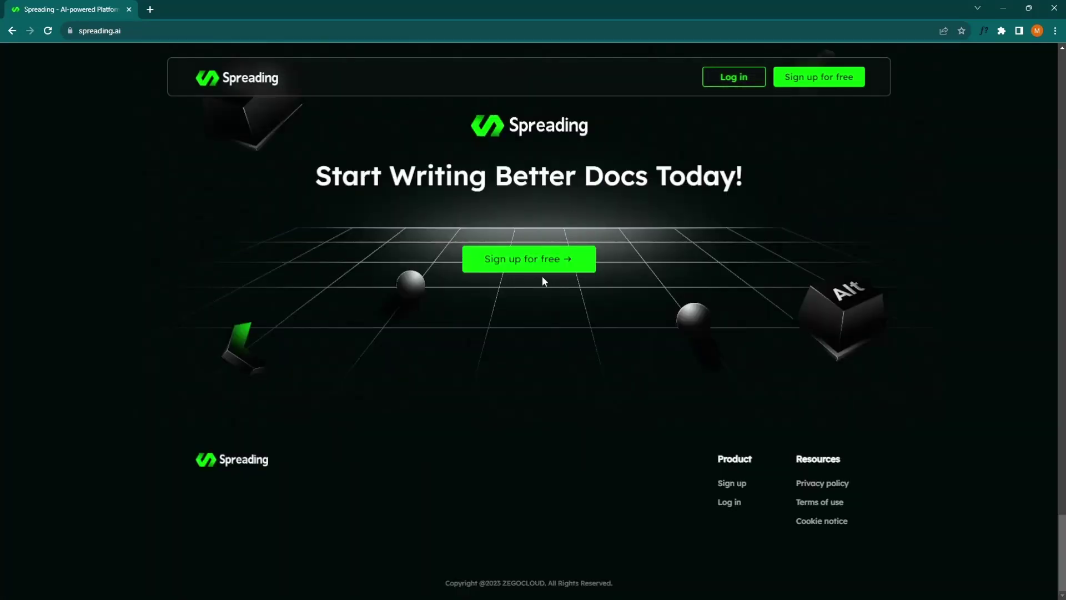
click(535, 268)
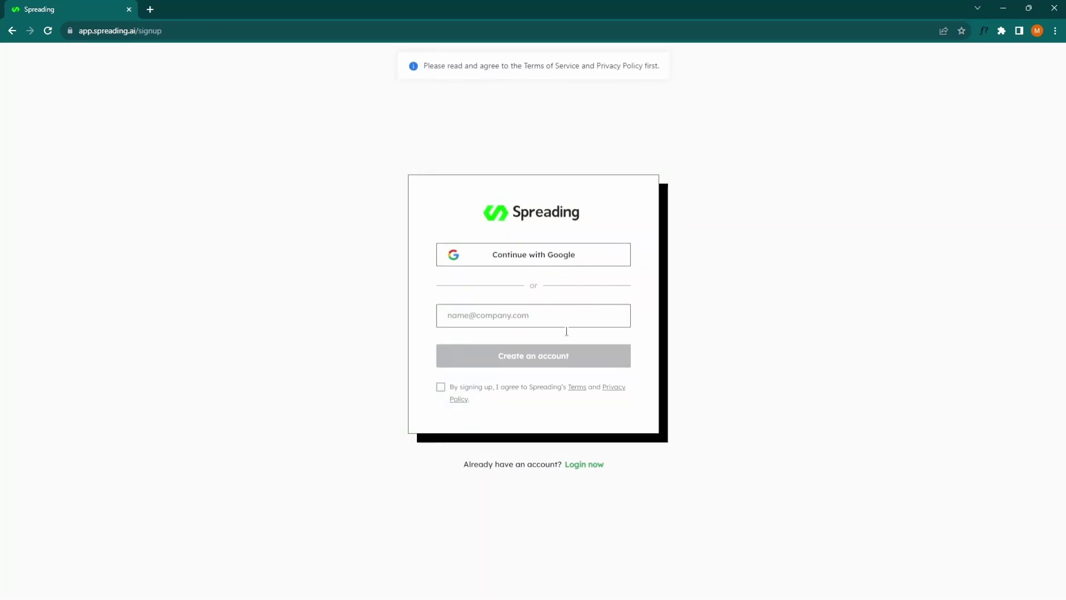
click(441, 388)
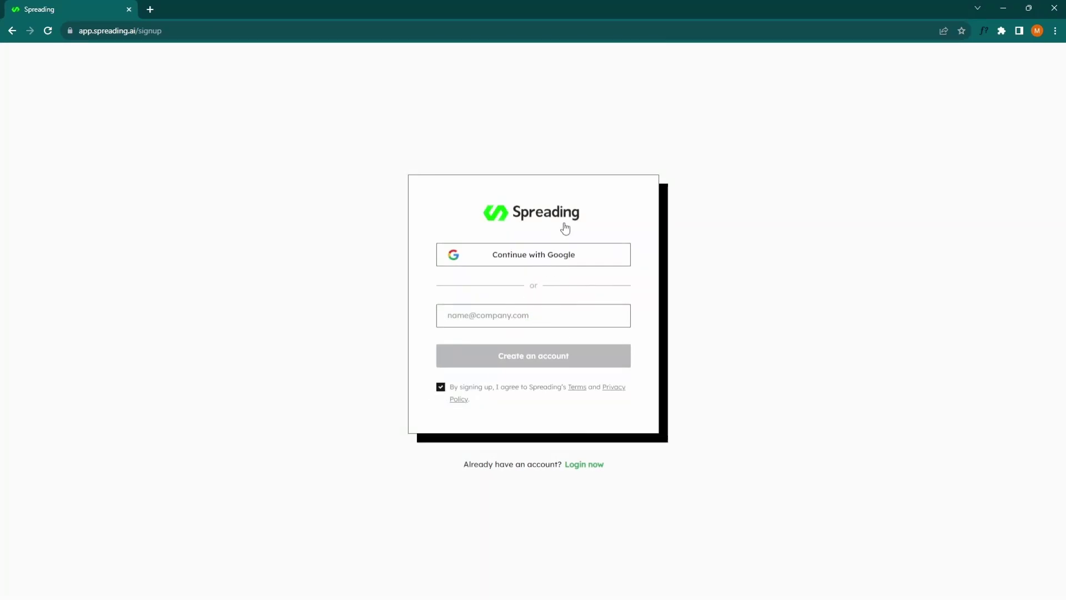
click(513, 257)
click(515, 289)
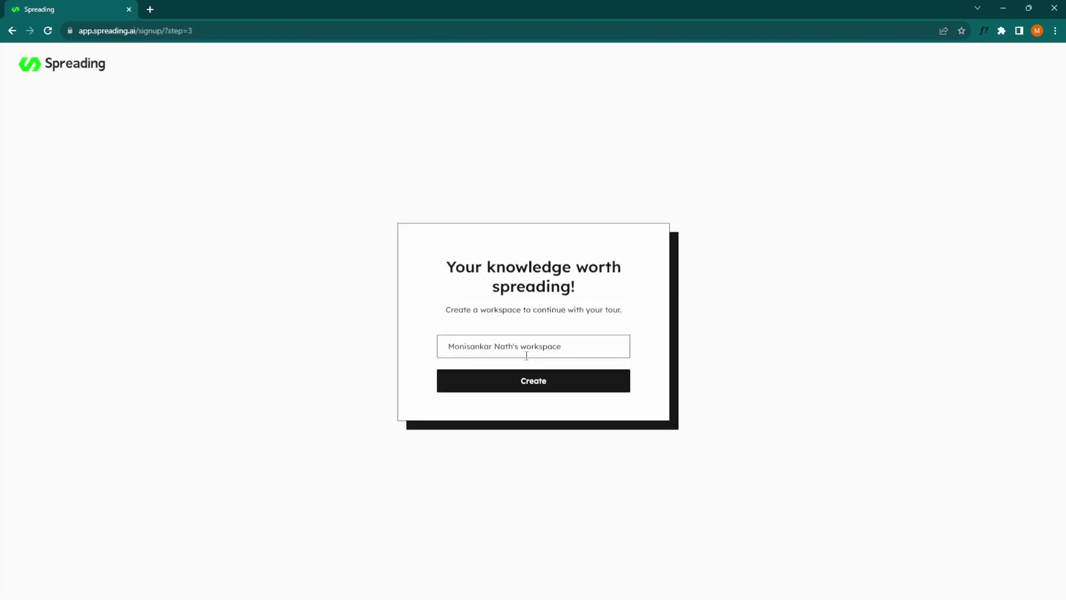
Step: Shorten the owner's name in the suggested workspace name and create the workspace
drag(516, 347, 461, 352)
key(BackSpace)
click(556, 381)
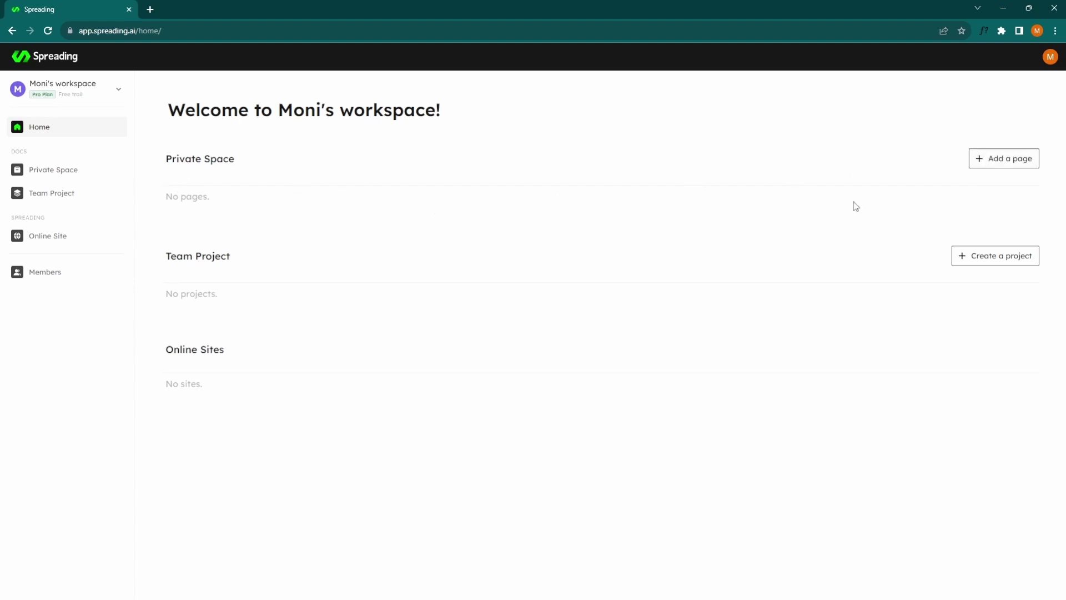
Step: Add a page to the Private Space, open it for editing and title it "Start"
click(1012, 161)
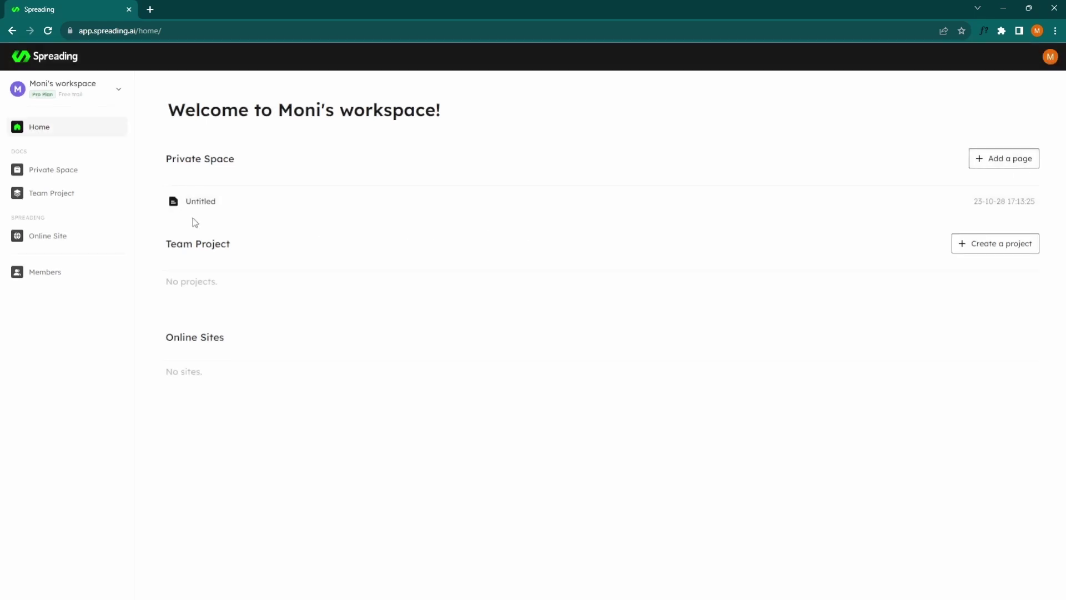
click(226, 206)
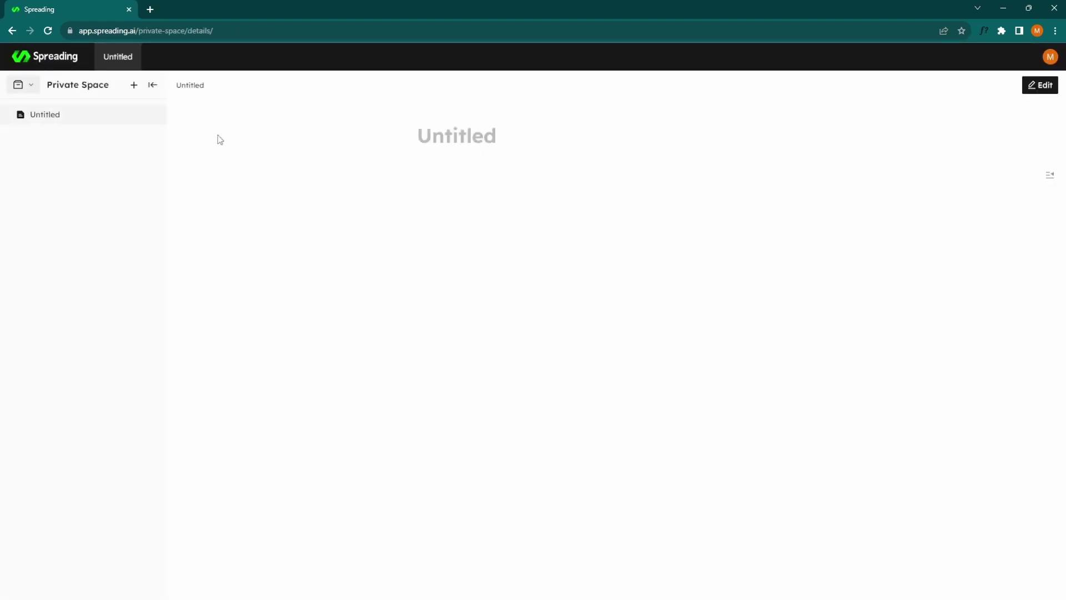
click(1037, 85)
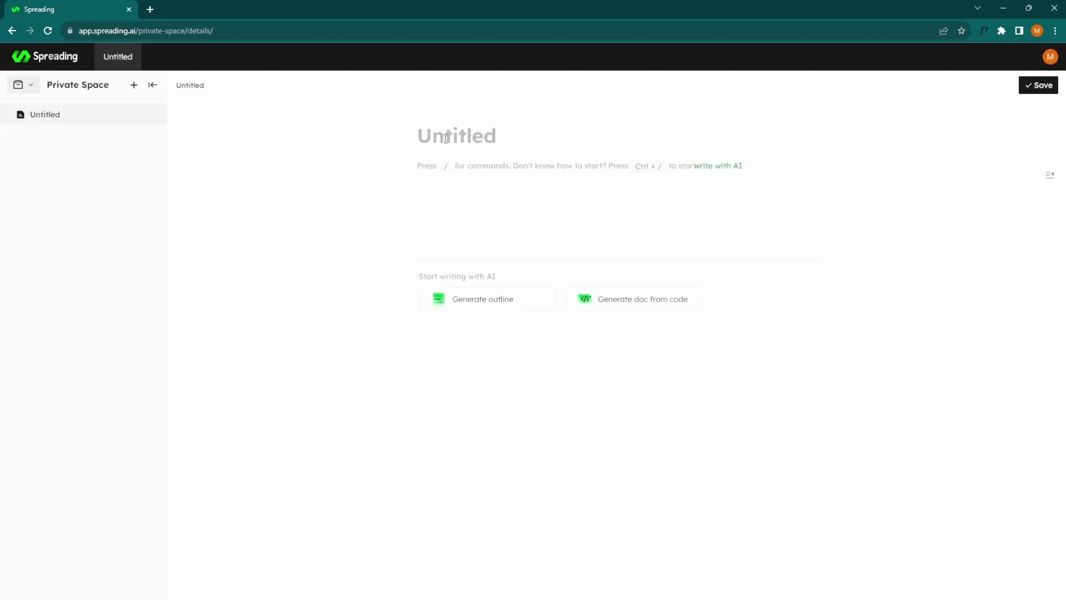
text(start)
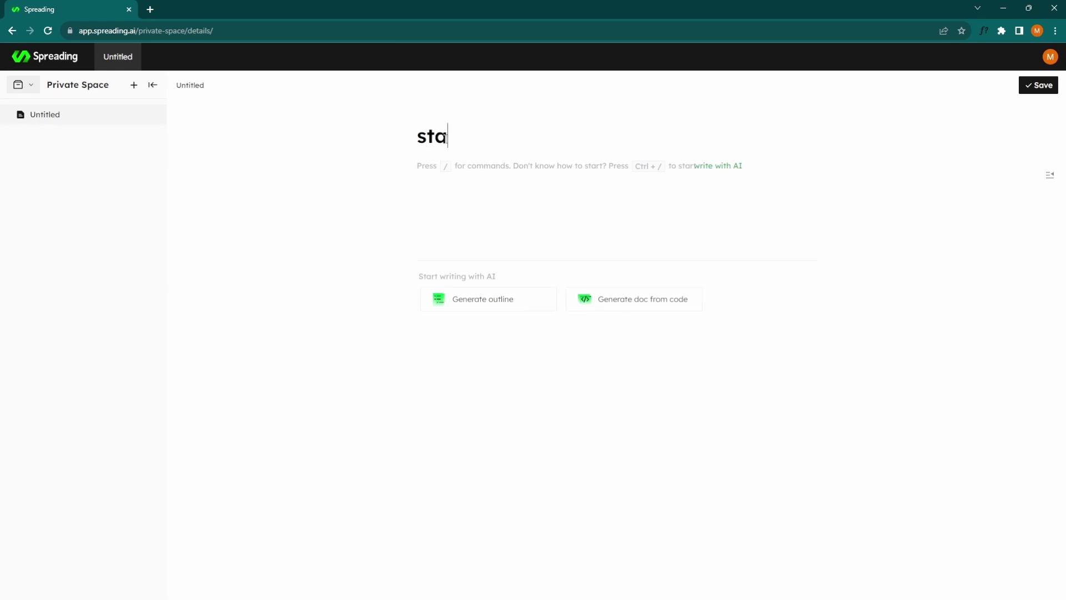
click(425, 138)
key(BackSpace)
text(Start)
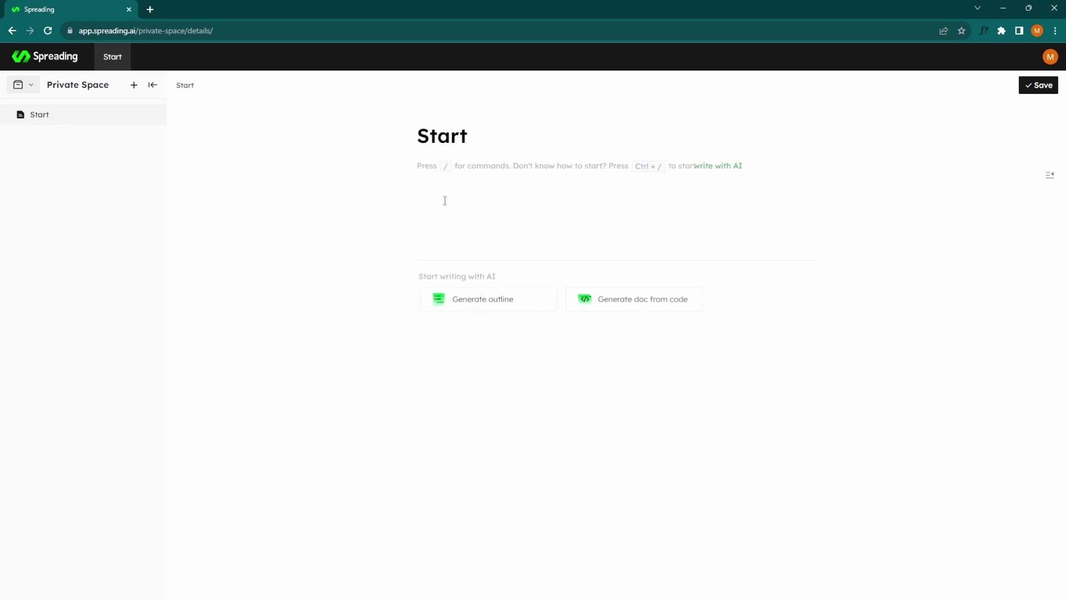
Step: Add a text block reading "This is a AI tool named spreading. It is an AI-Powered Knowledge Base Platform for Developers." and copy it
text(/)
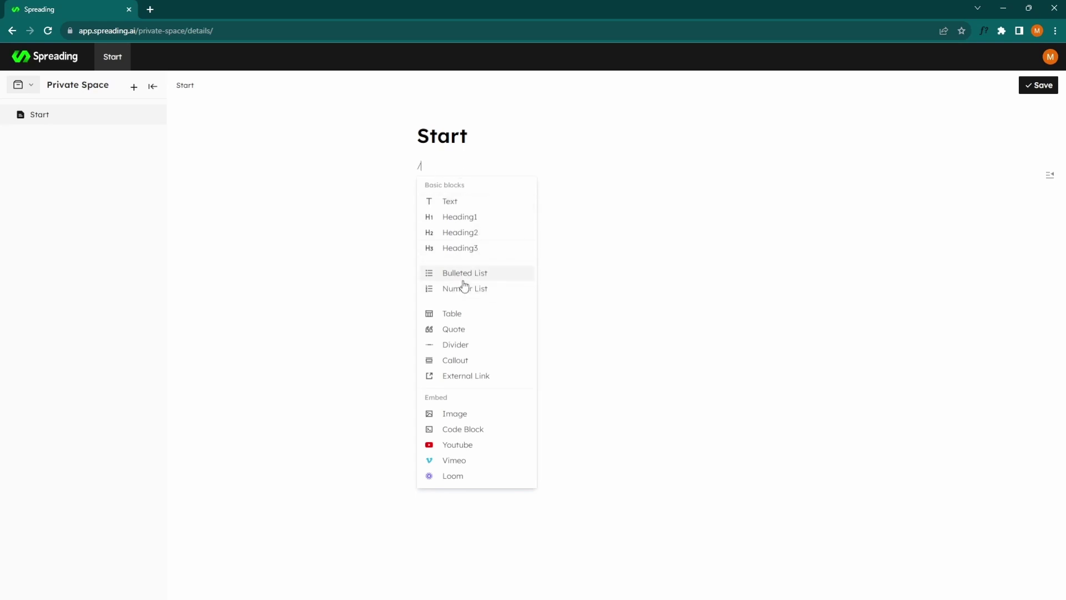
click(457, 201)
text(This)
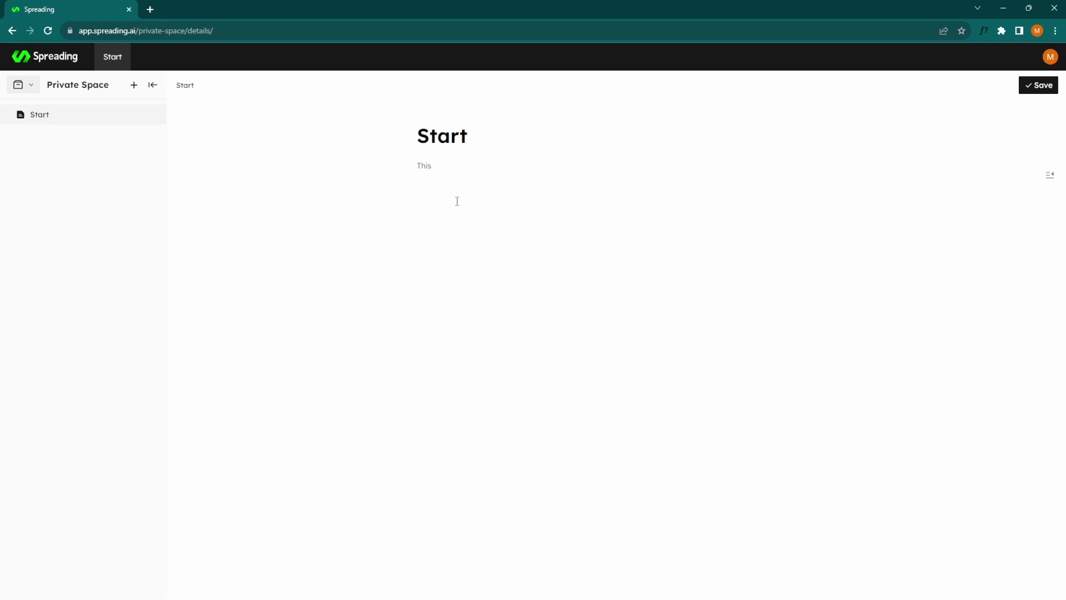
text( is a AI tool named spreading. It is an AI-Powered Knowledge B)
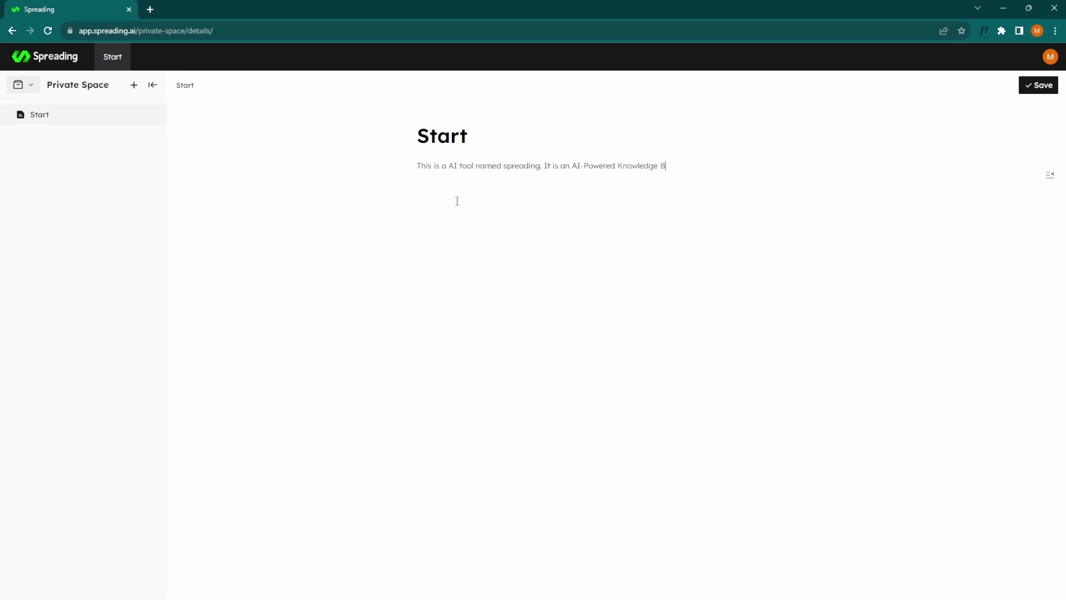
text(ase Platform for Developers.)
click(406, 168)
click(364, 156)
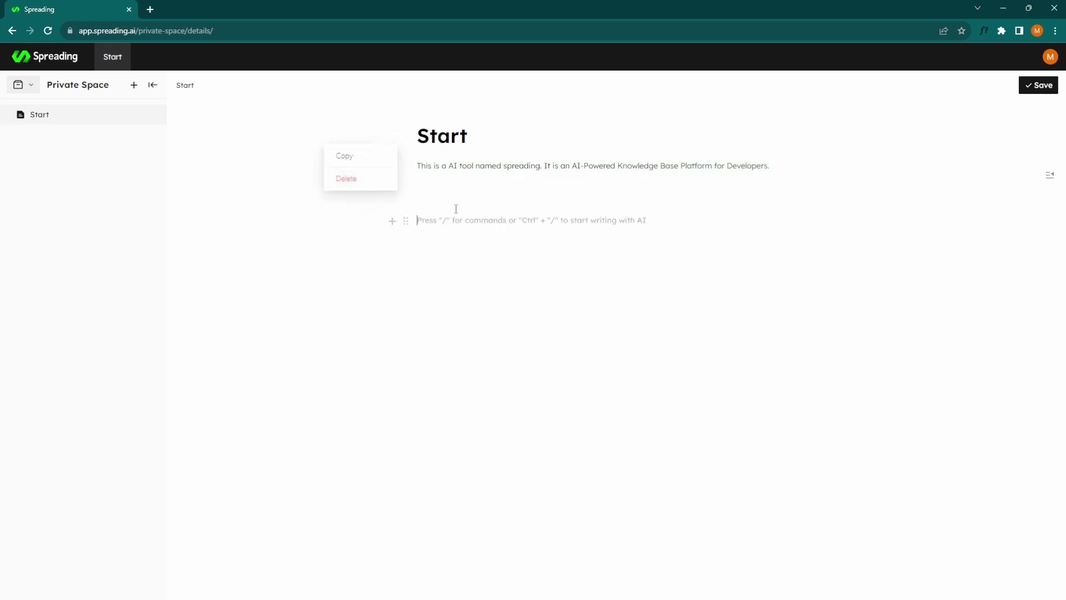
Step: Insert a bulleted list below the paragraph with the items "Lots of features" and "Easy Documentation"
click(394, 169)
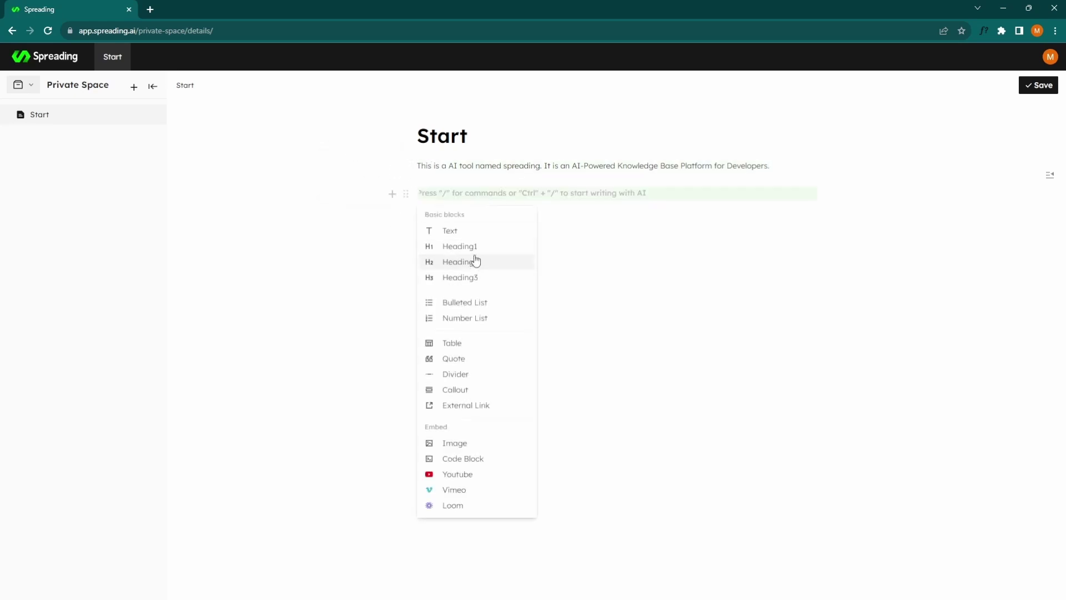
click(477, 303)
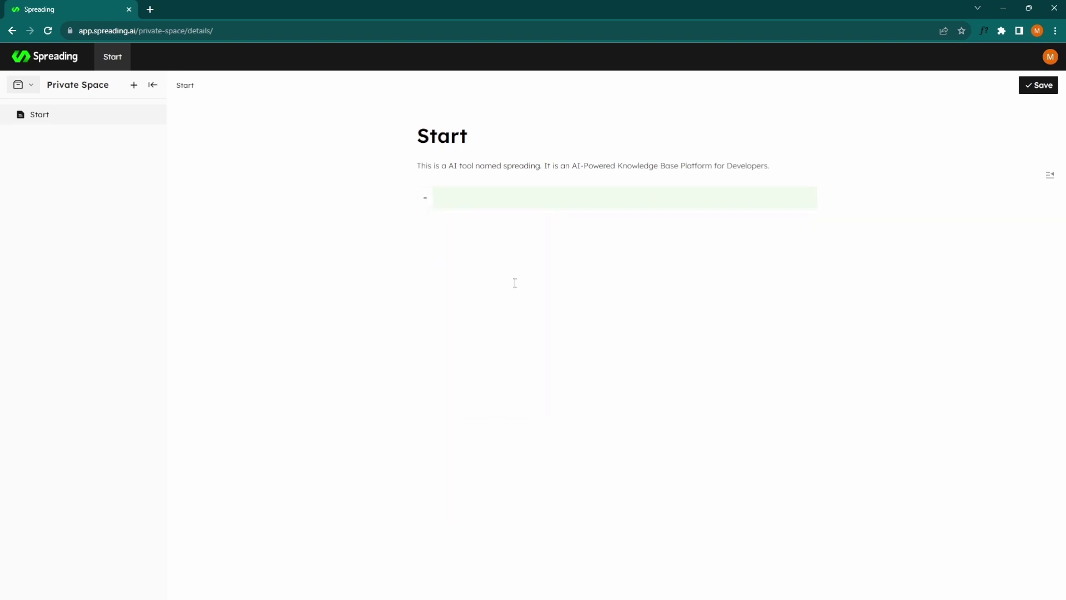
text(Lots of features)
key(Return)
text(Easy Documentation)
Step: Insert a code block above the bulleted list containing "function a(num){ return num*2; }" on three lines, and save the page
click(392, 169)
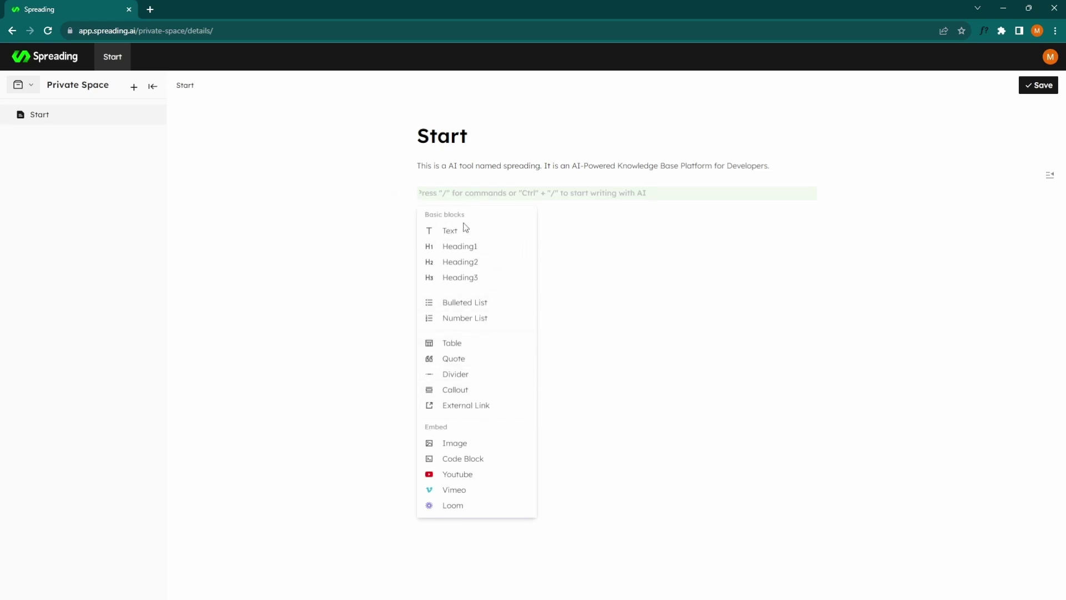
click(472, 458)
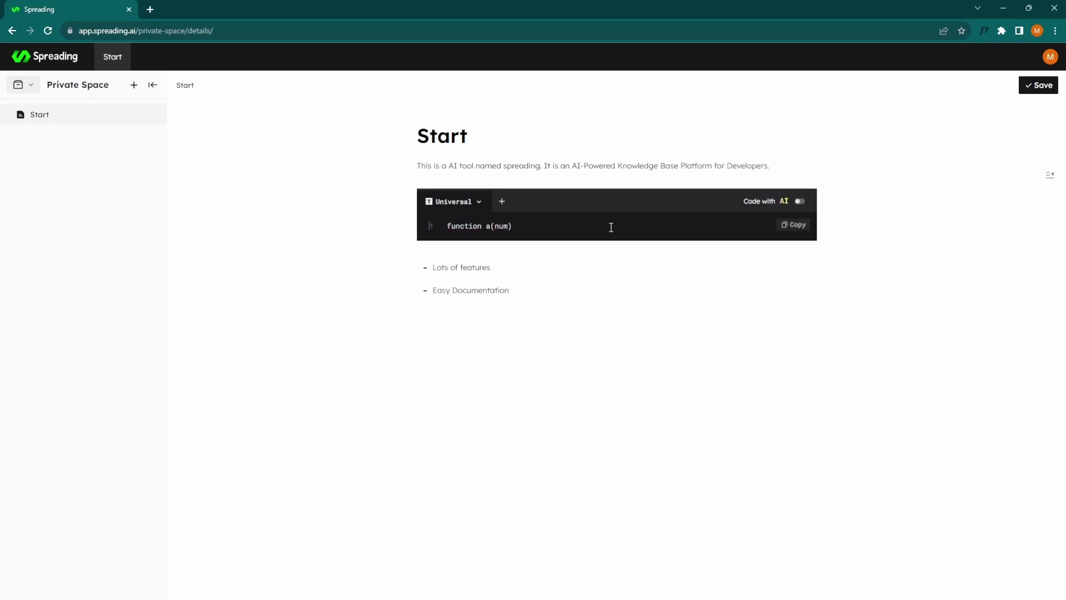
text({)
key(Return)
key(Return)
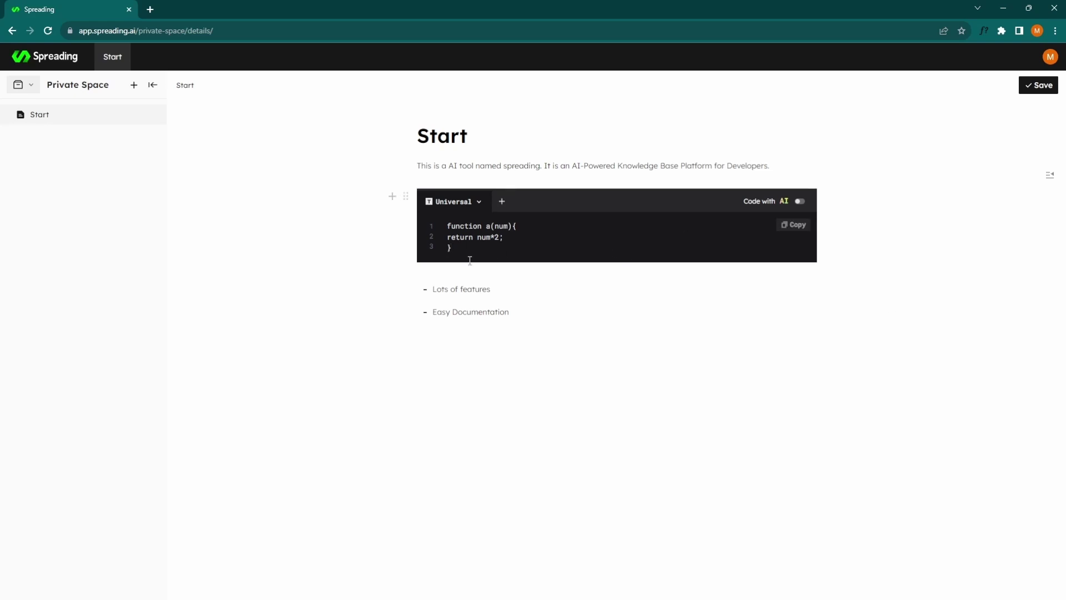
click(1038, 86)
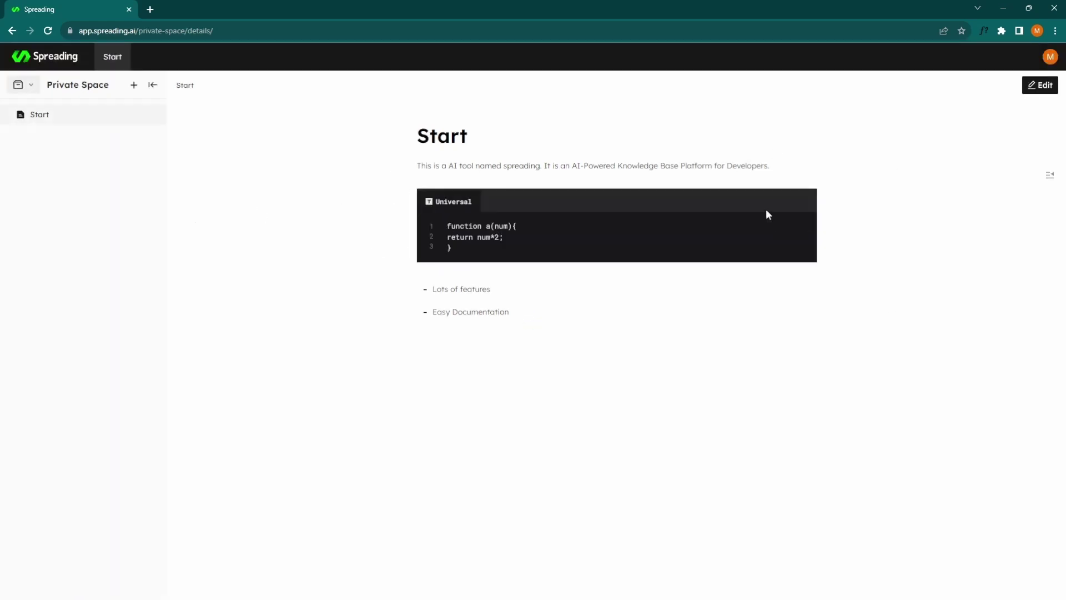
Step: Return to the workspace home and create a team project named "Spreading AI"
click(24, 89)
click(35, 152)
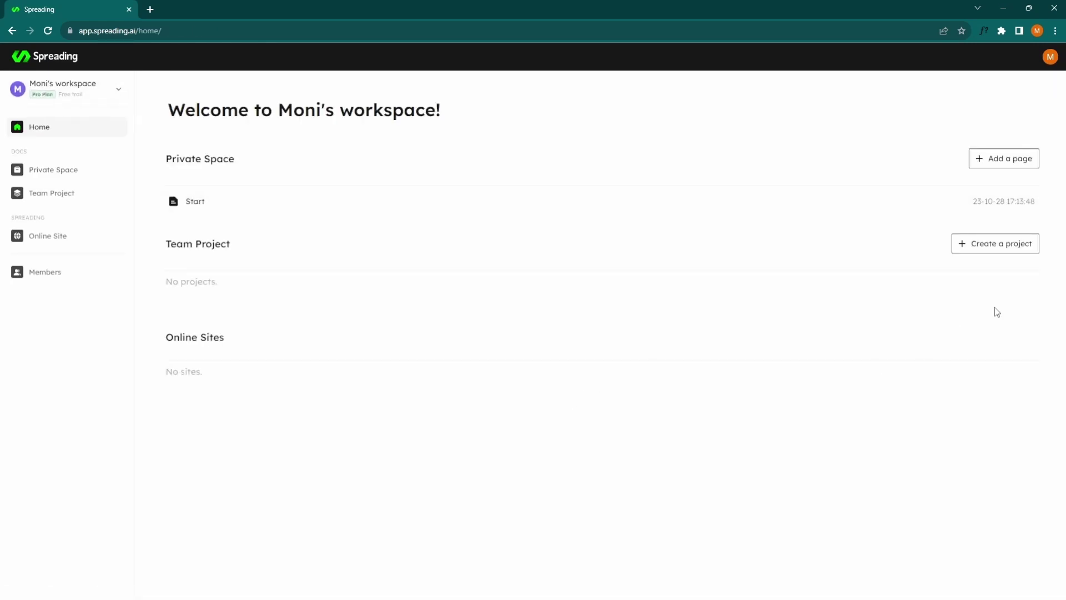
click(998, 247)
click(494, 170)
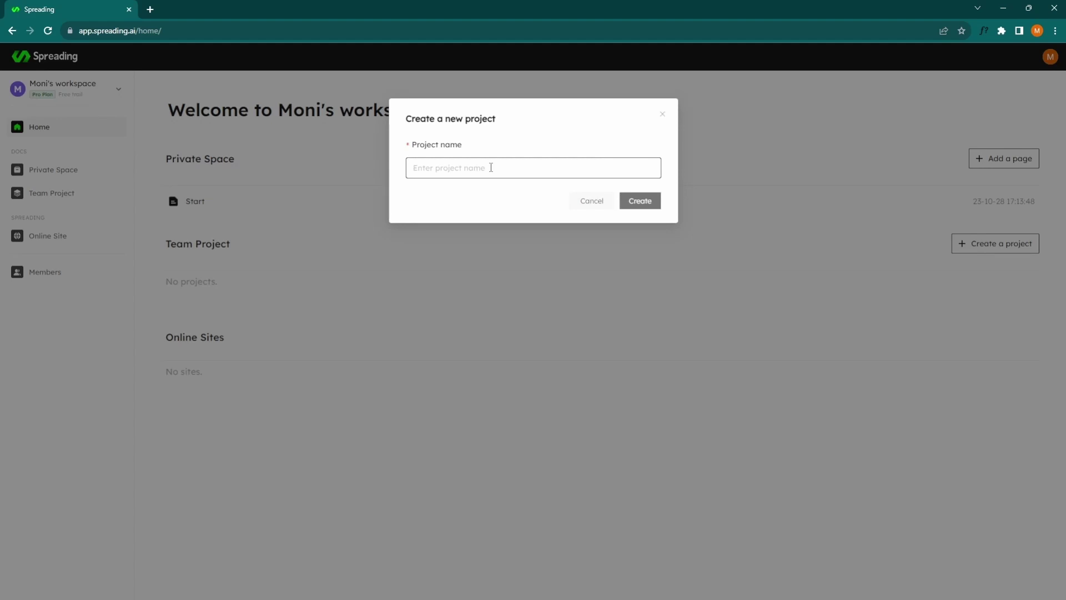
text(Spreading AI)
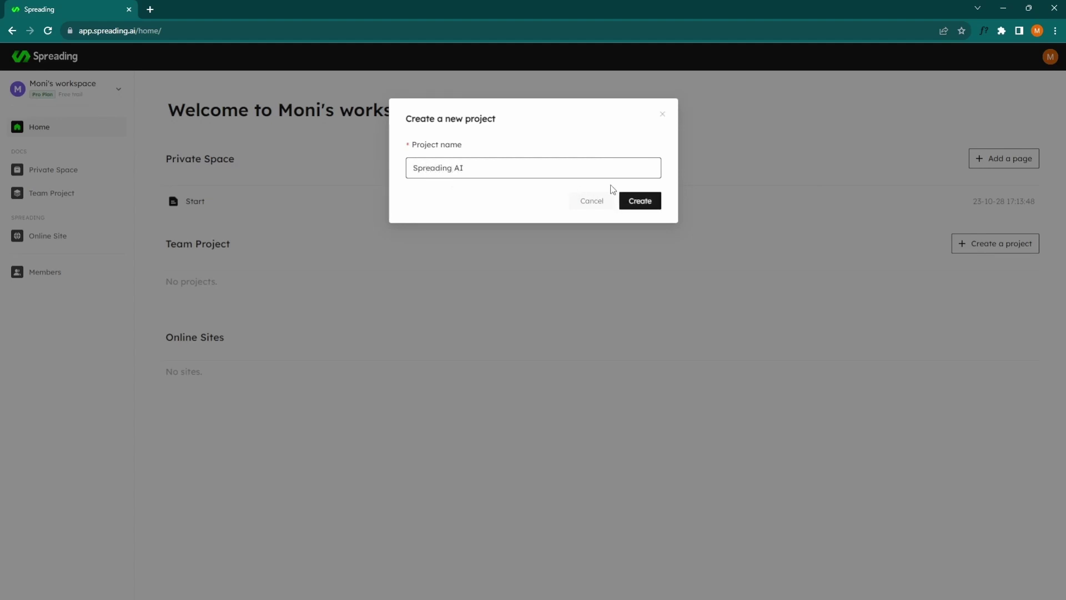
click(653, 207)
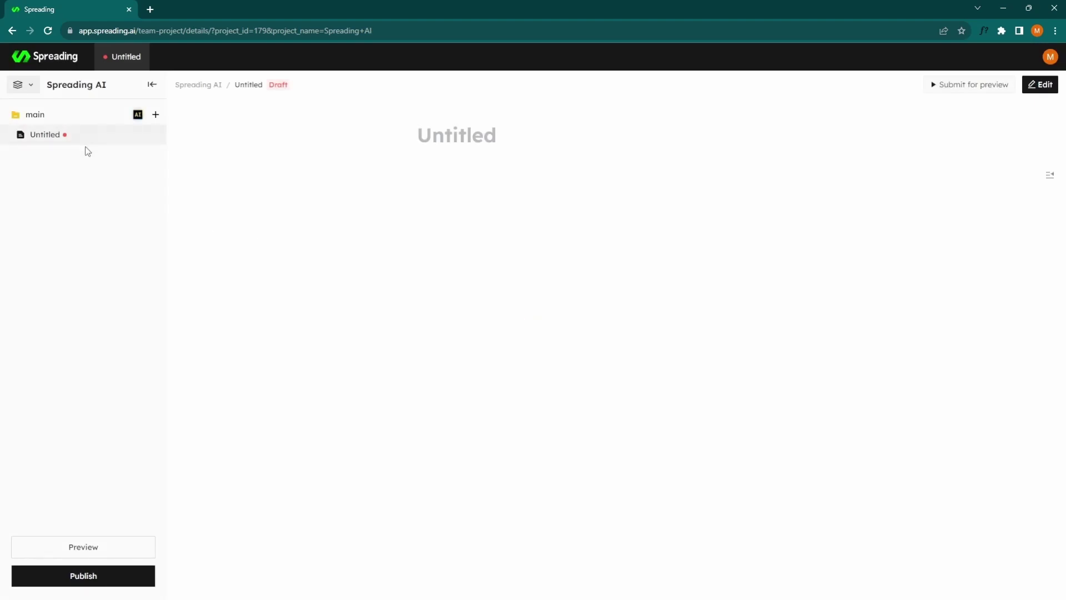
Step: Start AI directory generation for the project's main folder as developer documentation, with "developers" as the target audience
click(138, 116)
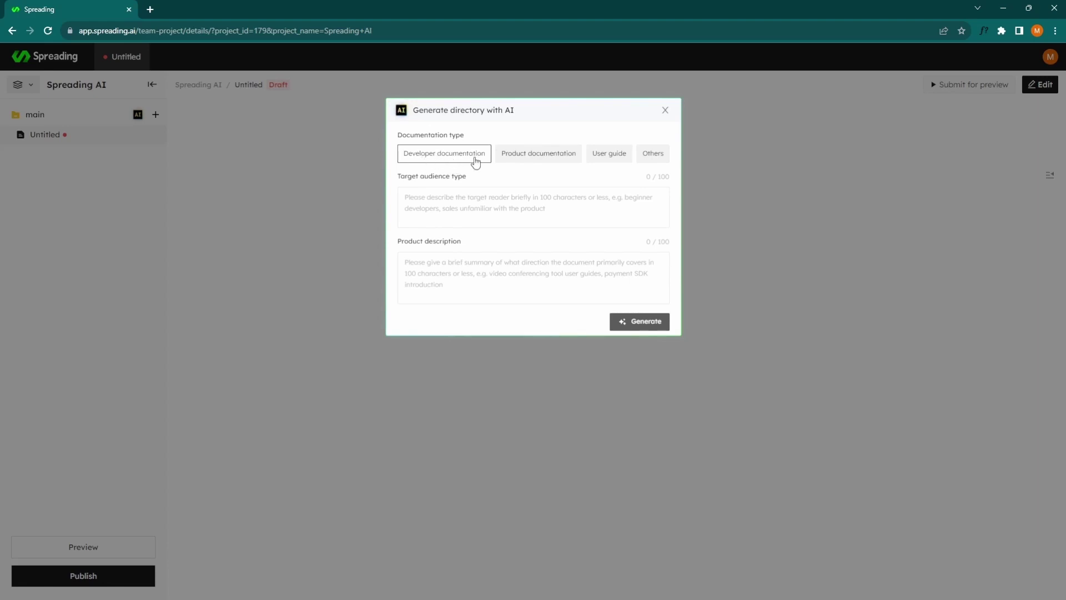
click(470, 198)
text(developers)
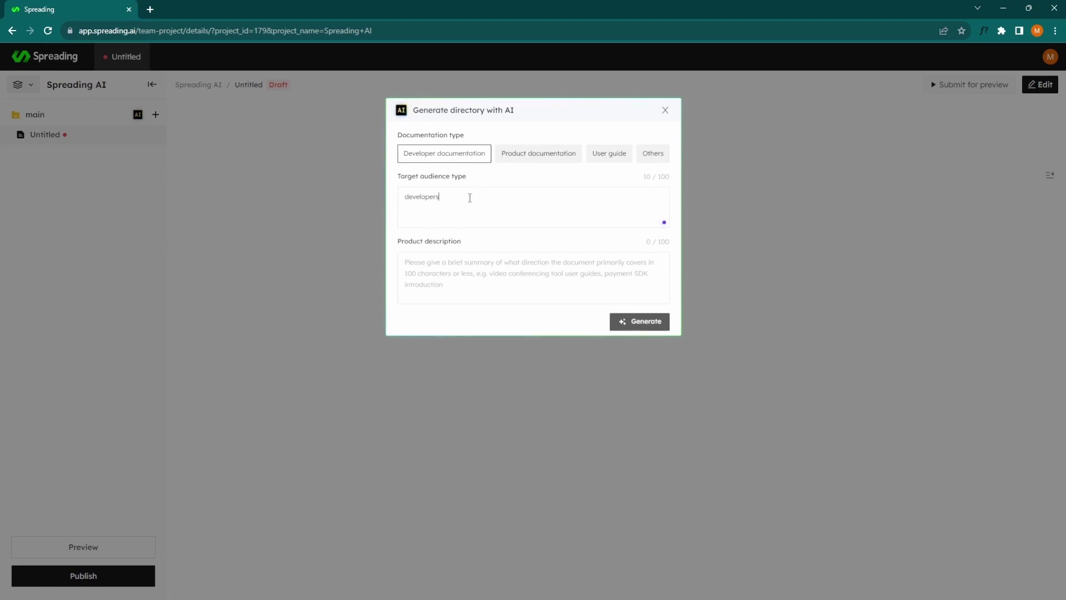
Step: Enter a product description beginning "Spreading is an AI-Powered Knowledge base platform for developers which can be used from" and generate the directory
click(452, 262)
text(Spreading is an)
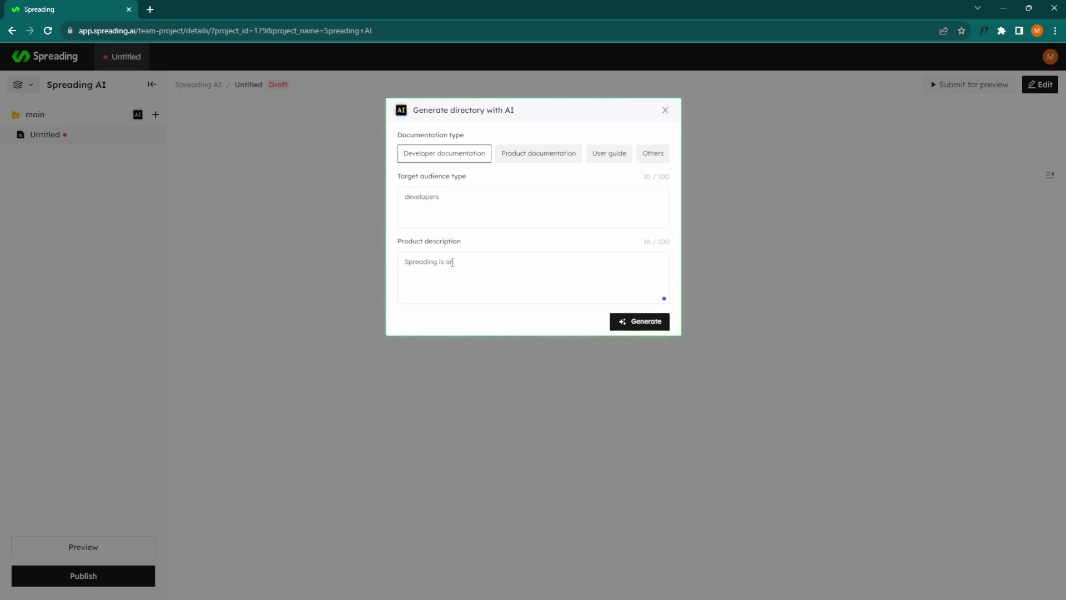
text( AI-POwered Knowledge base platform for developers)
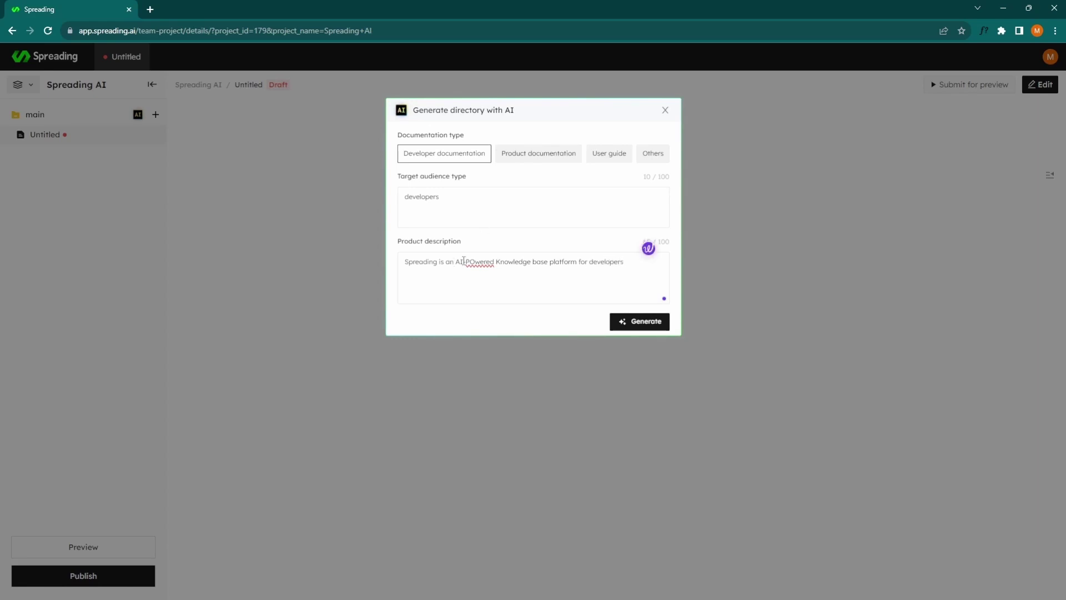
click(475, 261)
key(BackSpace)
text(o)
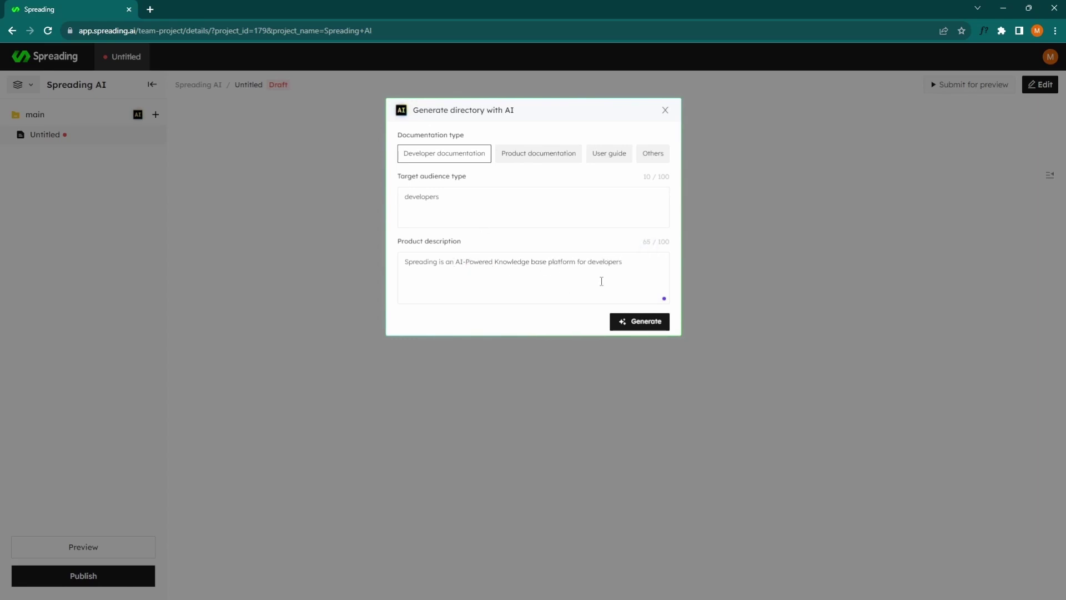
click(626, 262)
text(which can be used from o)
click(650, 322)
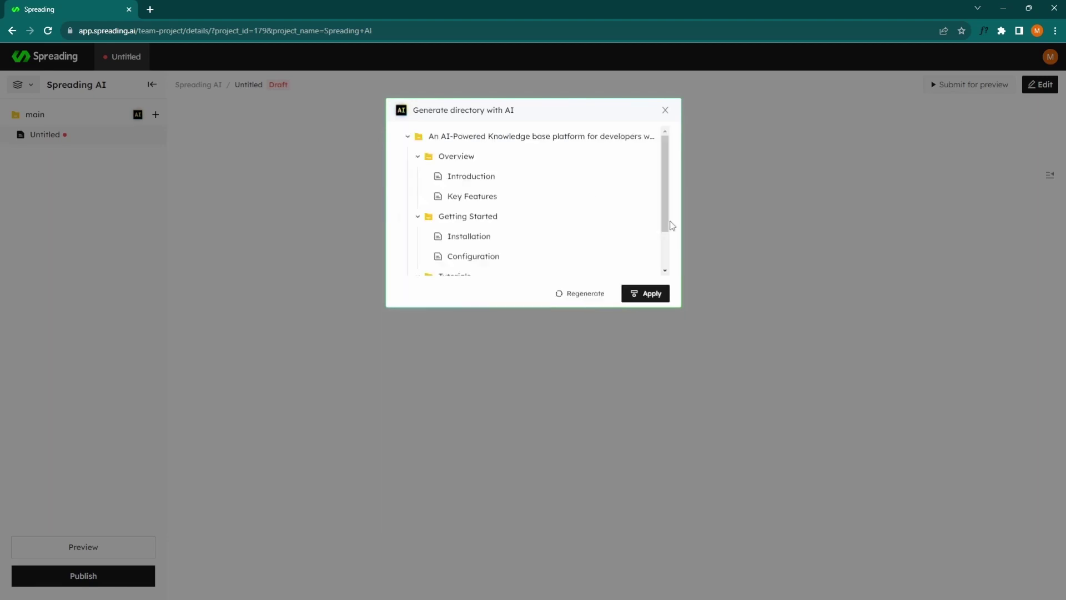
Step: Review the generated directory structure and apply it to the Spreading AI project
scroll(483, 197, down, 2)
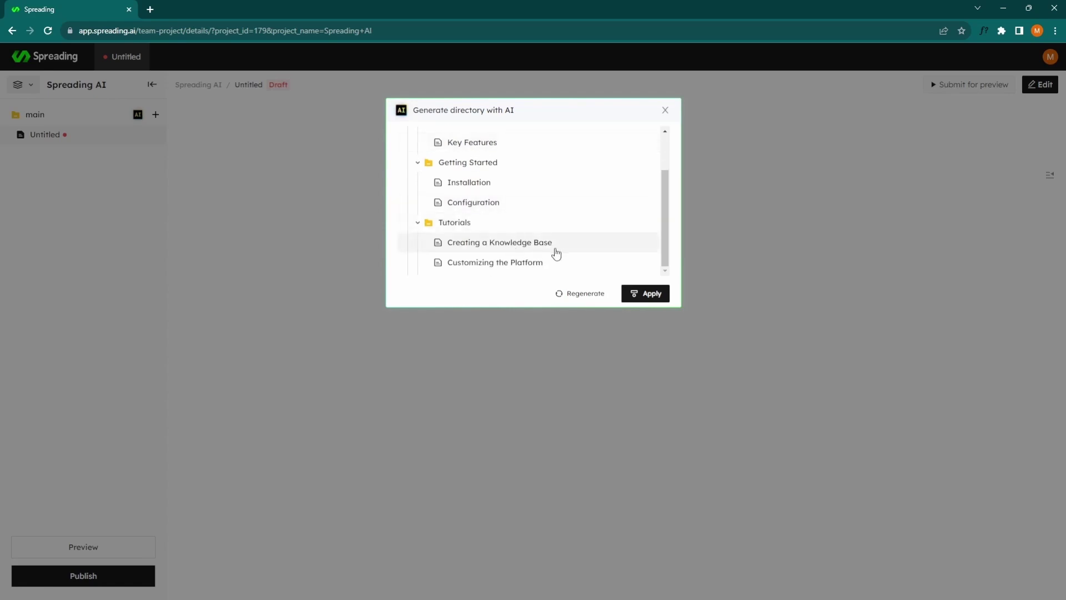
scroll(571, 252, up, 2)
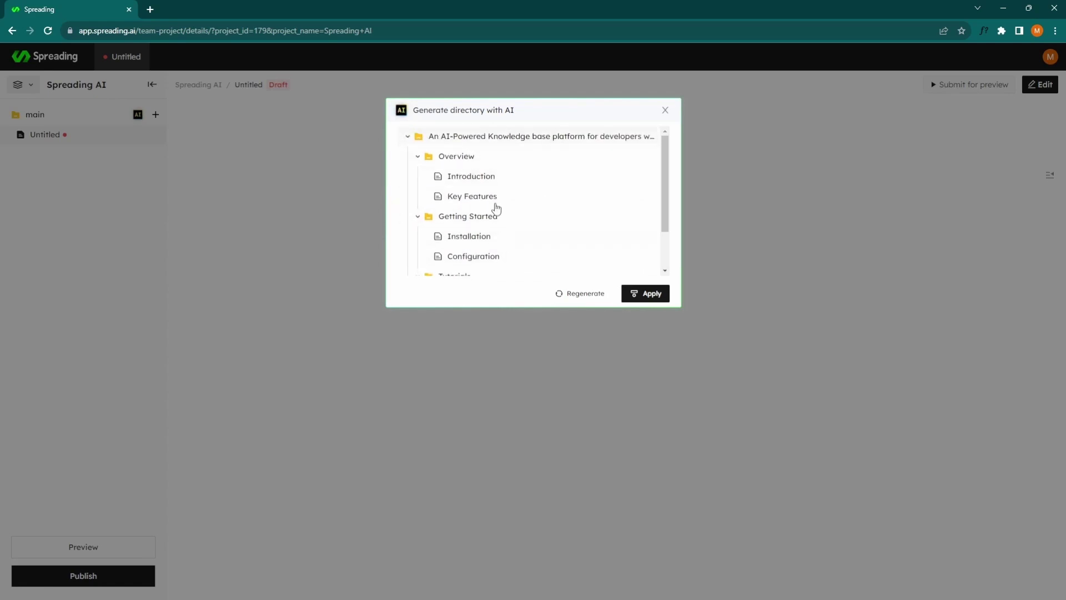
click(651, 297)
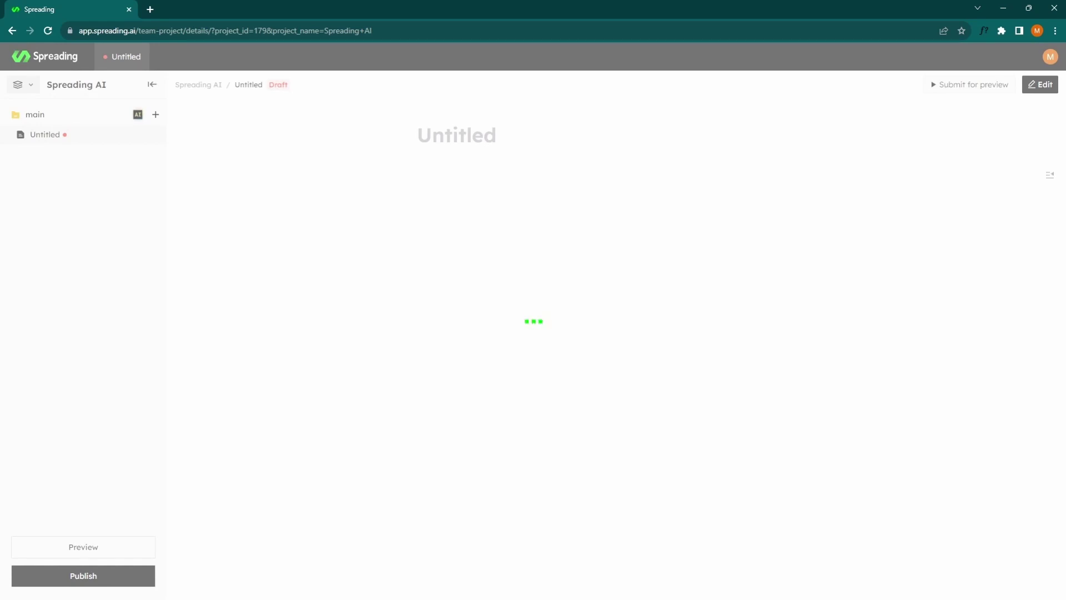
Step: Delete the empty Untitled page from the main folder and reopen the Spreading AI team project
click(159, 138)
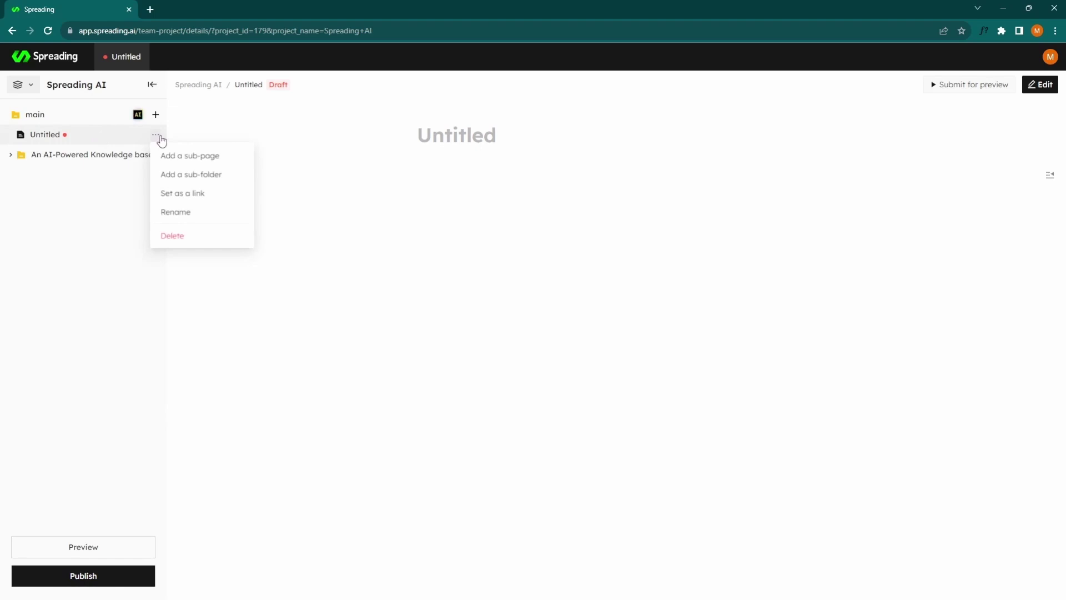
click(184, 234)
click(602, 280)
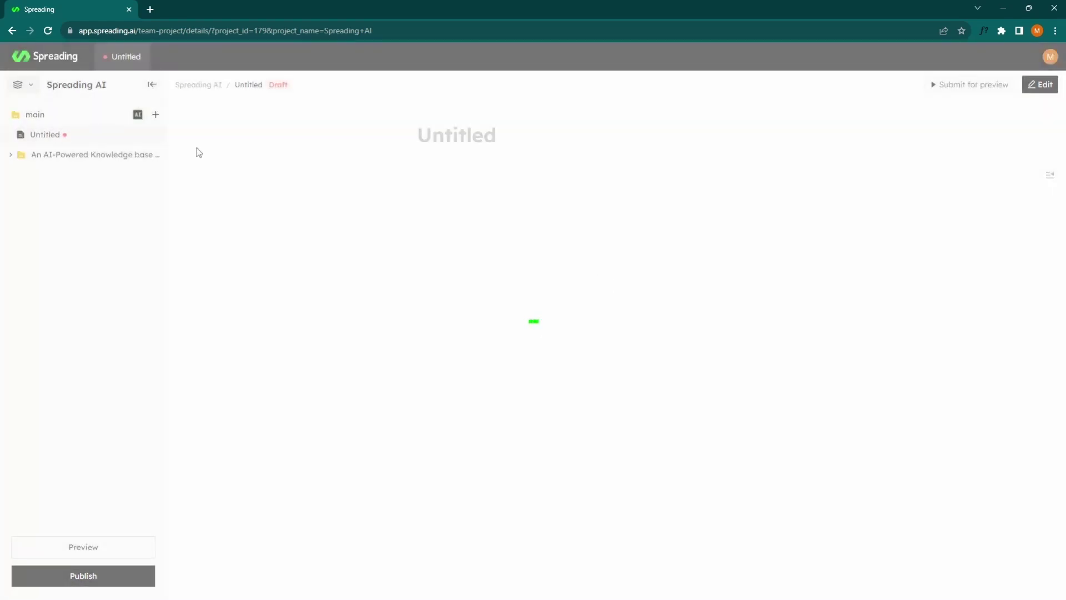
click(12, 135)
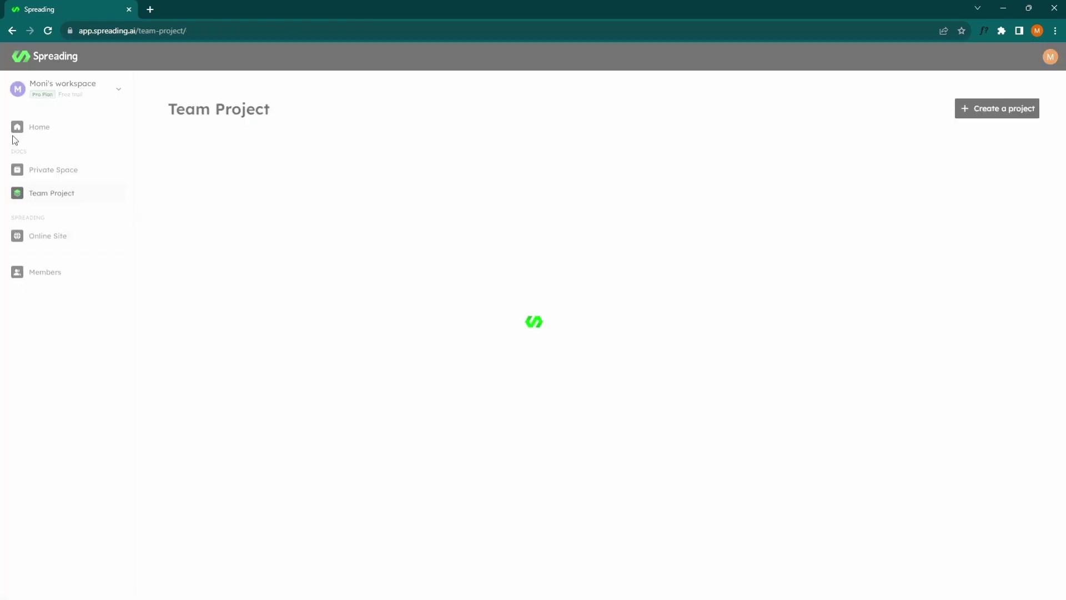
click(227, 182)
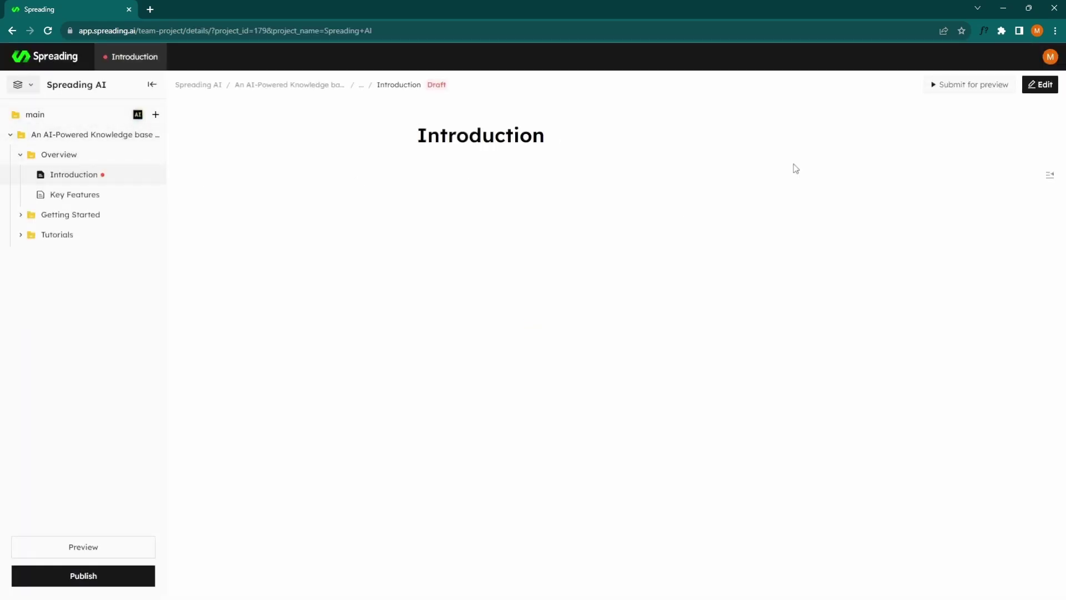
Step: Open the Introduction page for editing and extend its title to "Introduction to Spreading"
click(1041, 87)
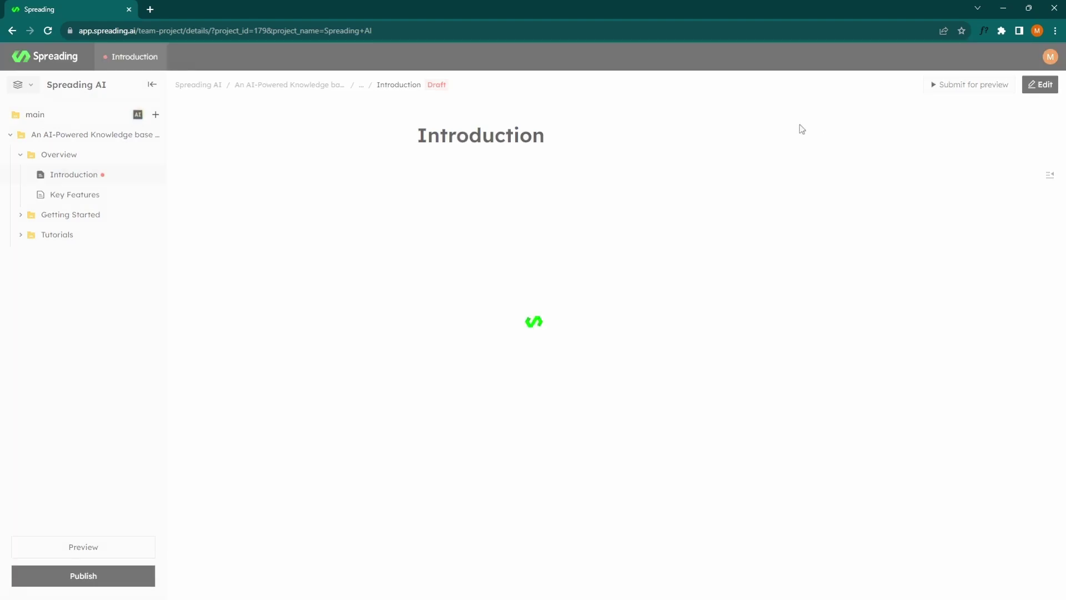
click(553, 135)
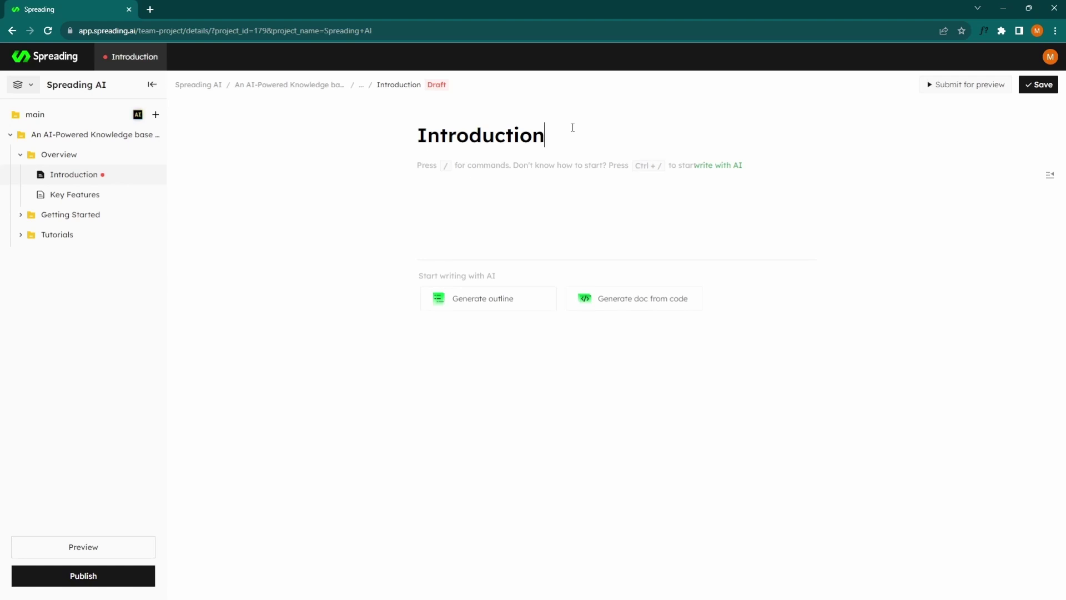
text(to Spreading)
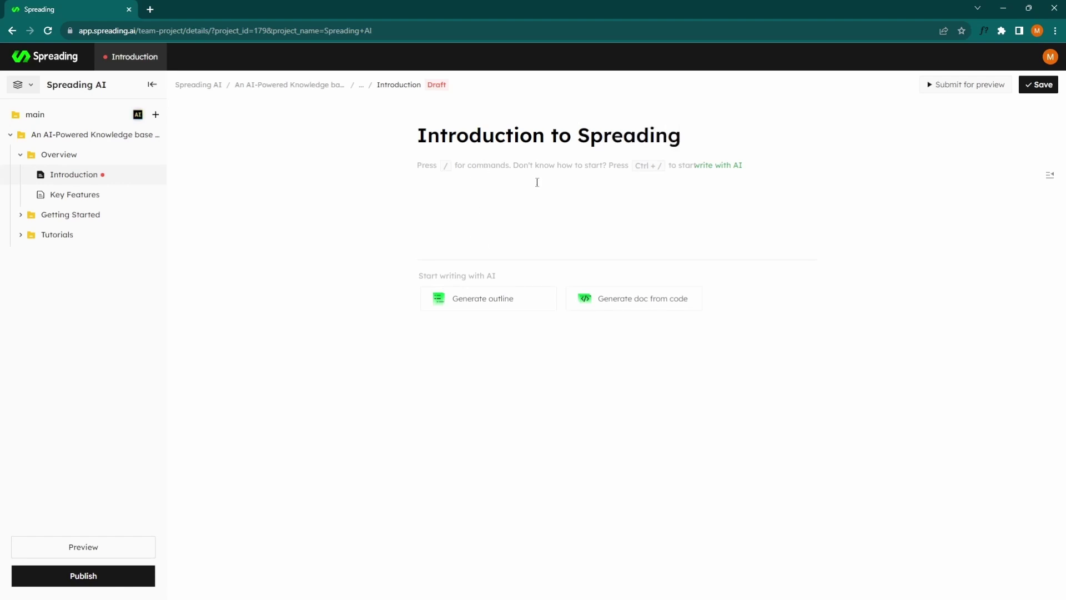
Step: Set up an AI outline of type Overview for Developers, describing Spreading as "an easy to use AI powered tool which can be used to create documentation"
click(484, 303)
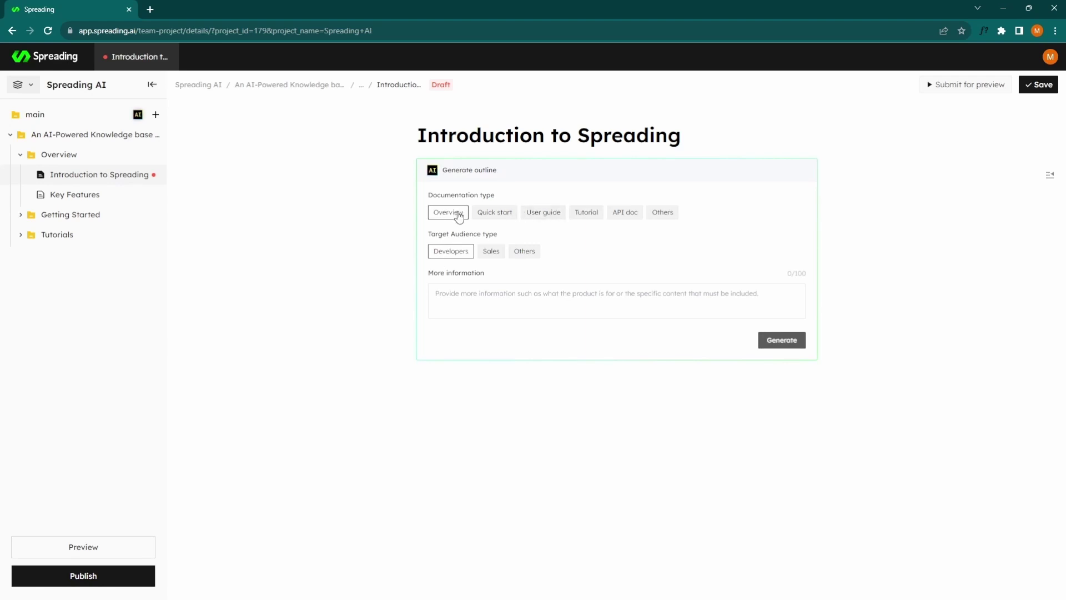
click(478, 294)
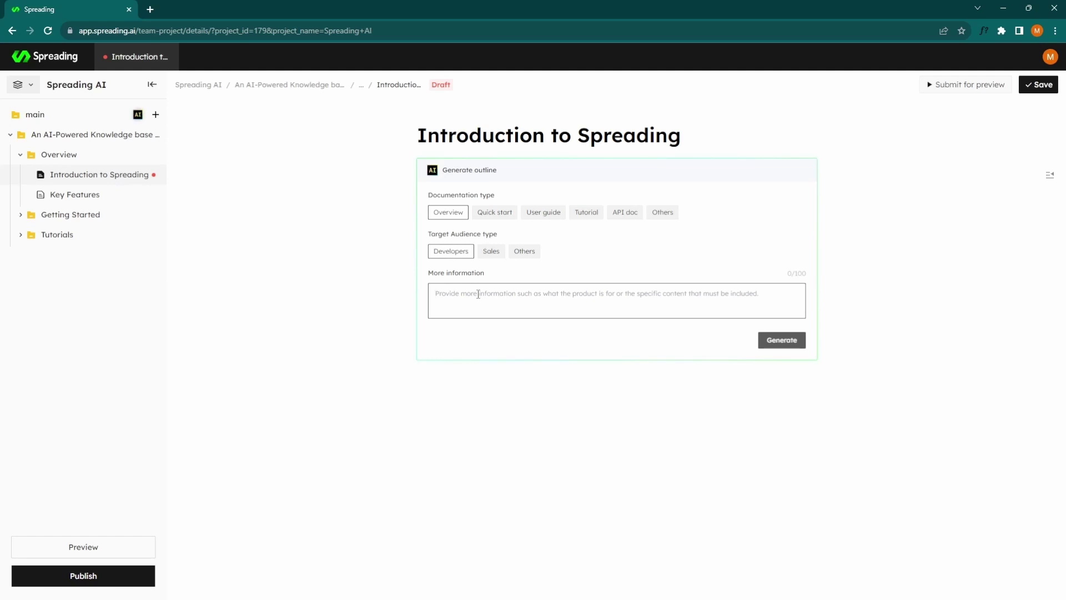
text(Spreadin)
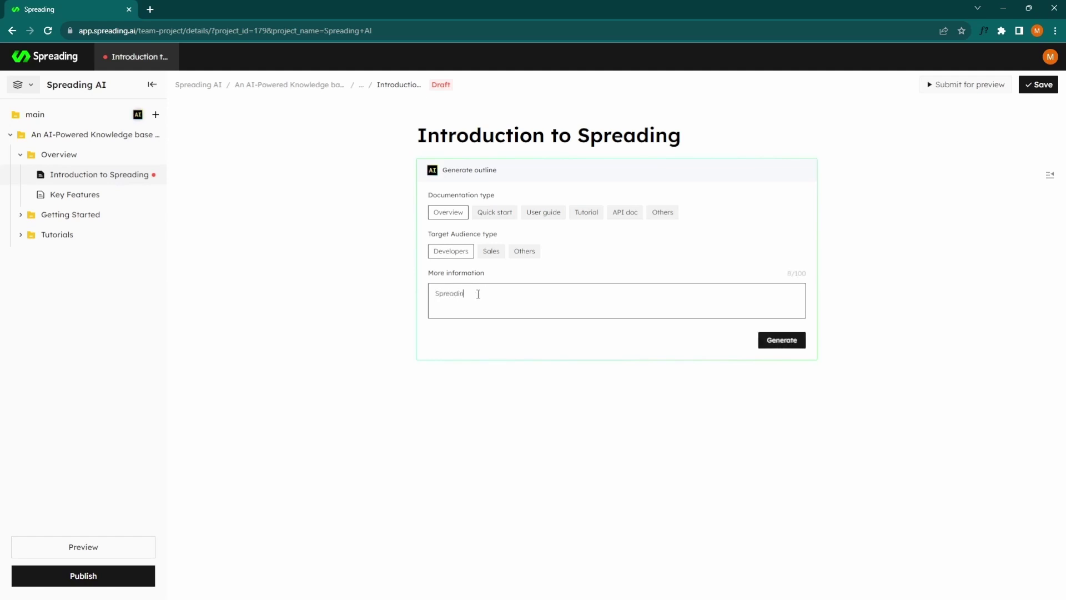
text(g is an easy to use AI powered tool which can be used to c)
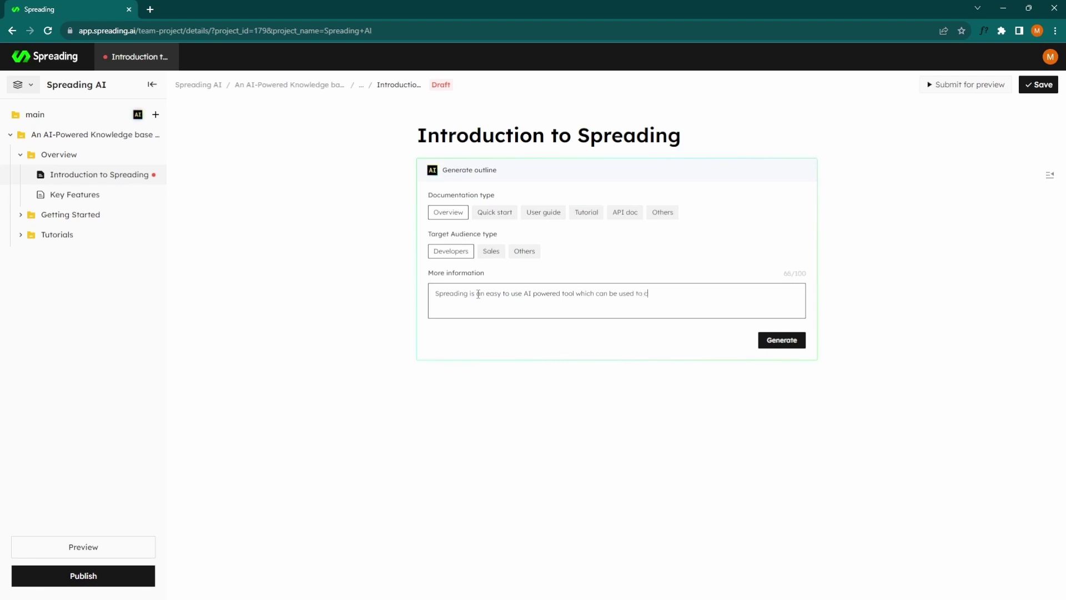
text(reate documentation for any produc)
key(BackSpace)
key(BackSpace)
key(BackSpace)
key(BackSpace)
key(BackSpace)
key(BackSpace)
key(BackSpace)
key(BackSpace)
key(BackSpace)
text(product)
Step: Generate the outline on the Introduction to Spreading page and review its sections from start to end
click(788, 342)
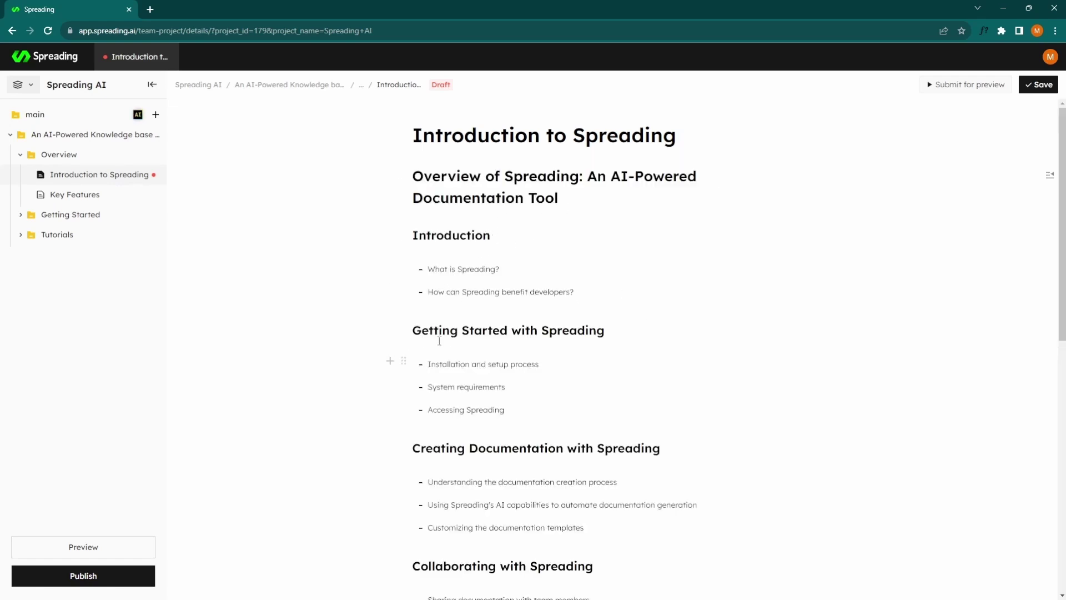
scroll(680, 349, down, 2)
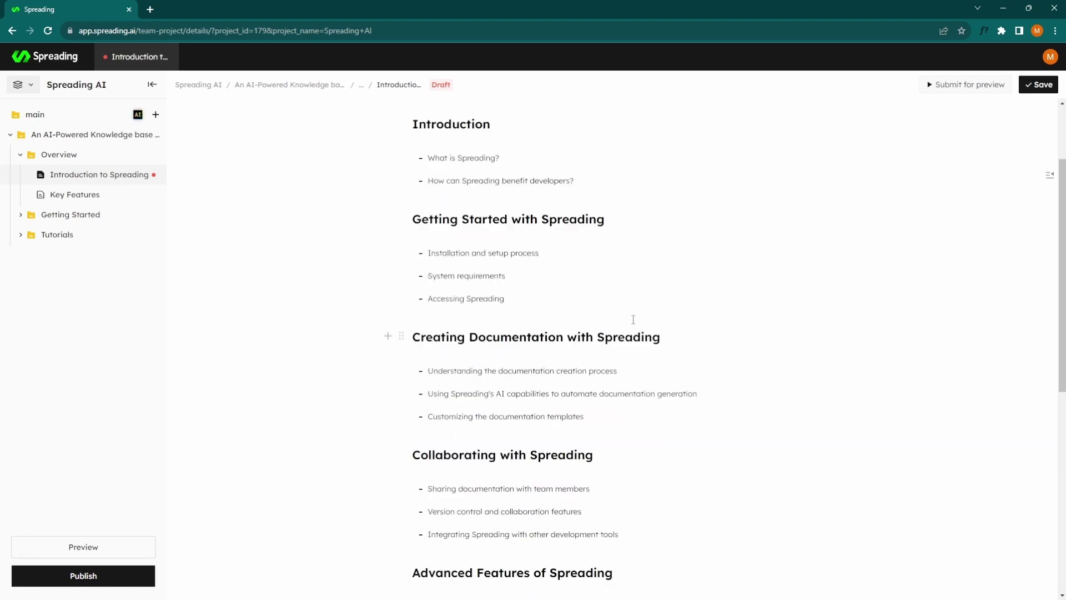
scroll(633, 319, down, 2)
scroll(601, 269, down, 2)
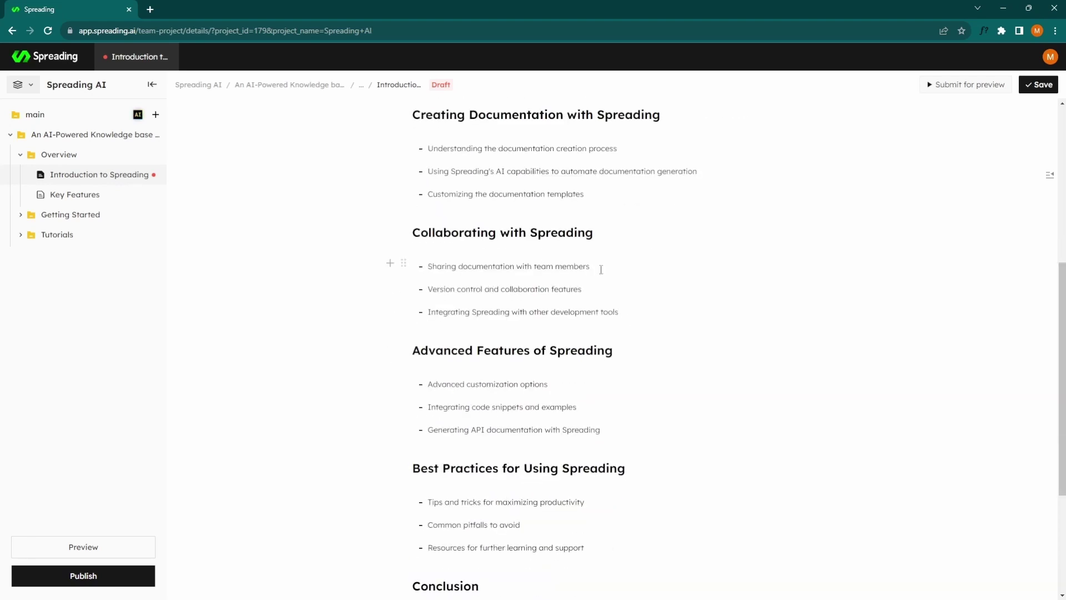
scroll(601, 269, down, 4)
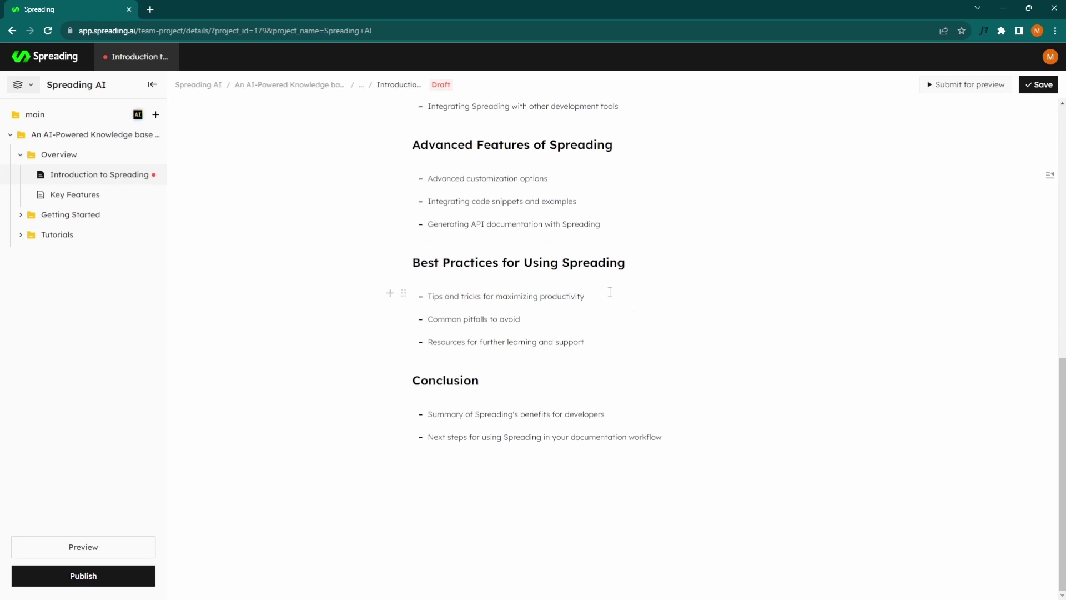
scroll(549, 397, up, 10)
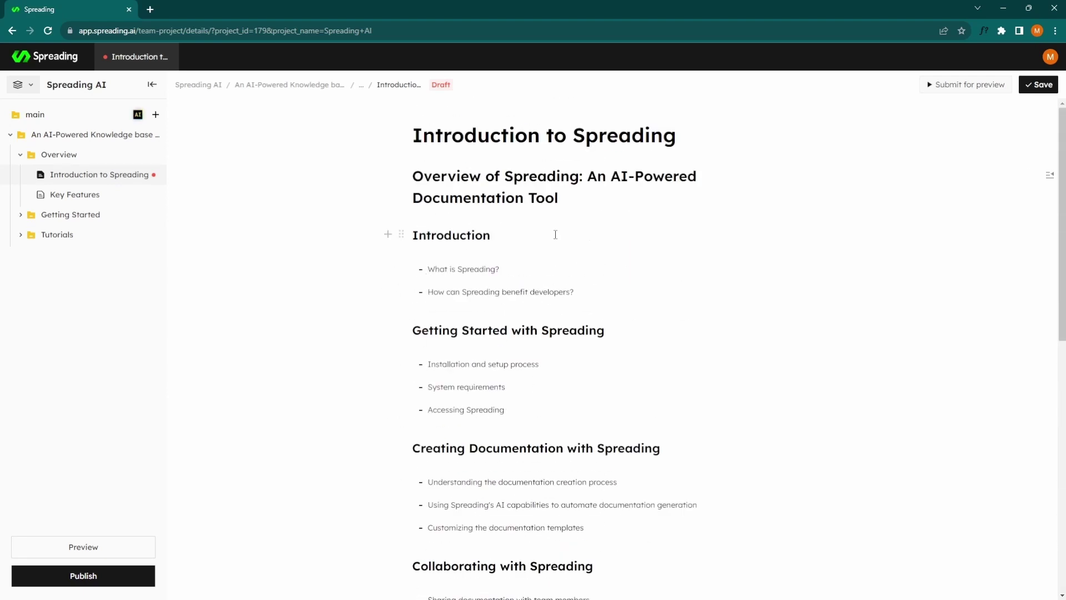
Step: Open the Key Features page for editing and start an AI document from code with the Quick start documentation type
click(89, 195)
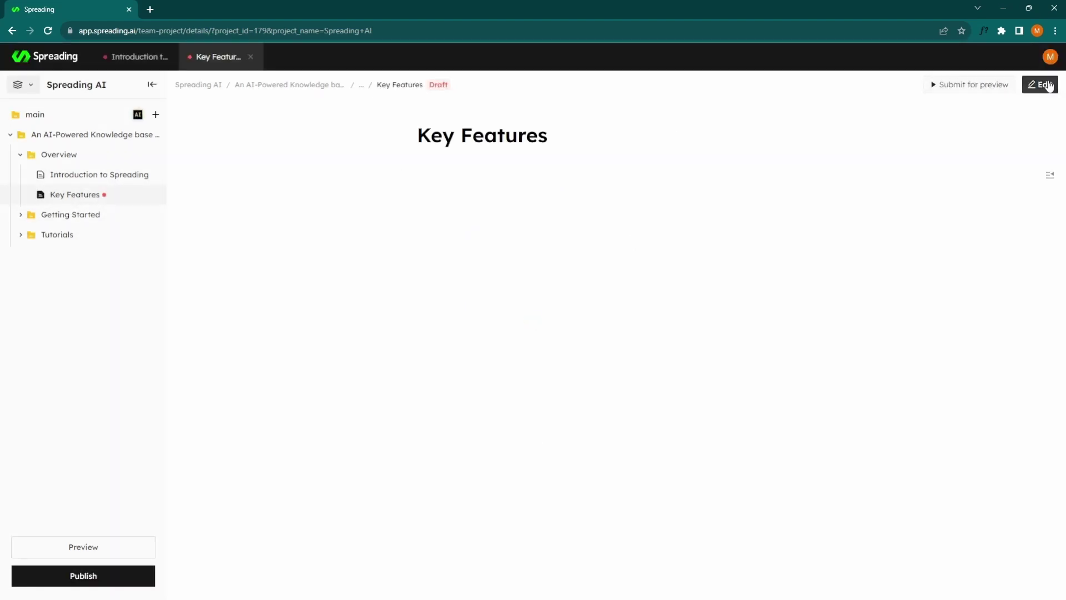
click(1047, 84)
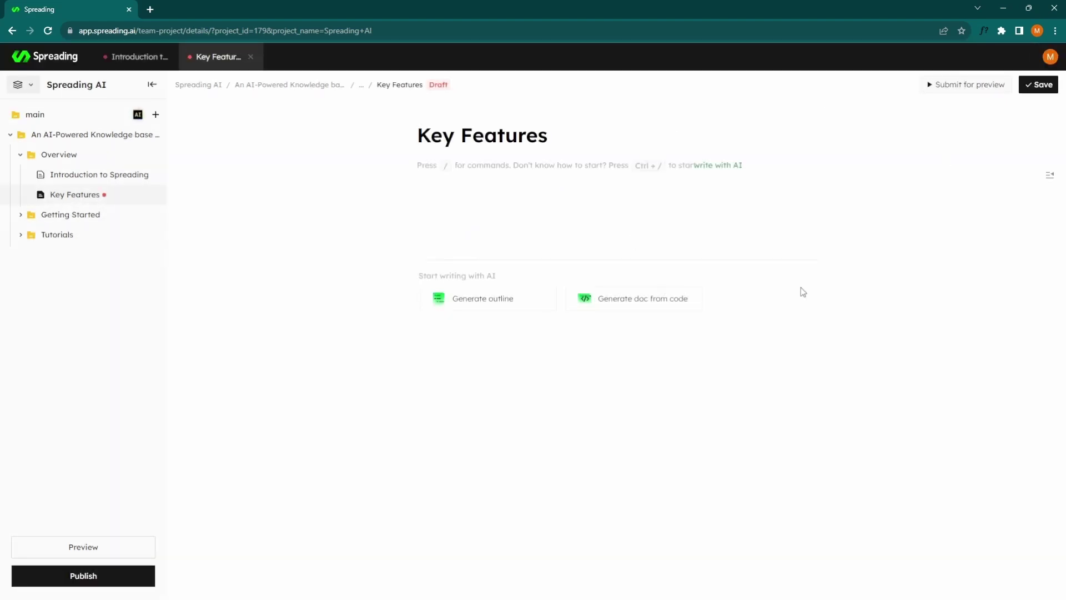
click(626, 305)
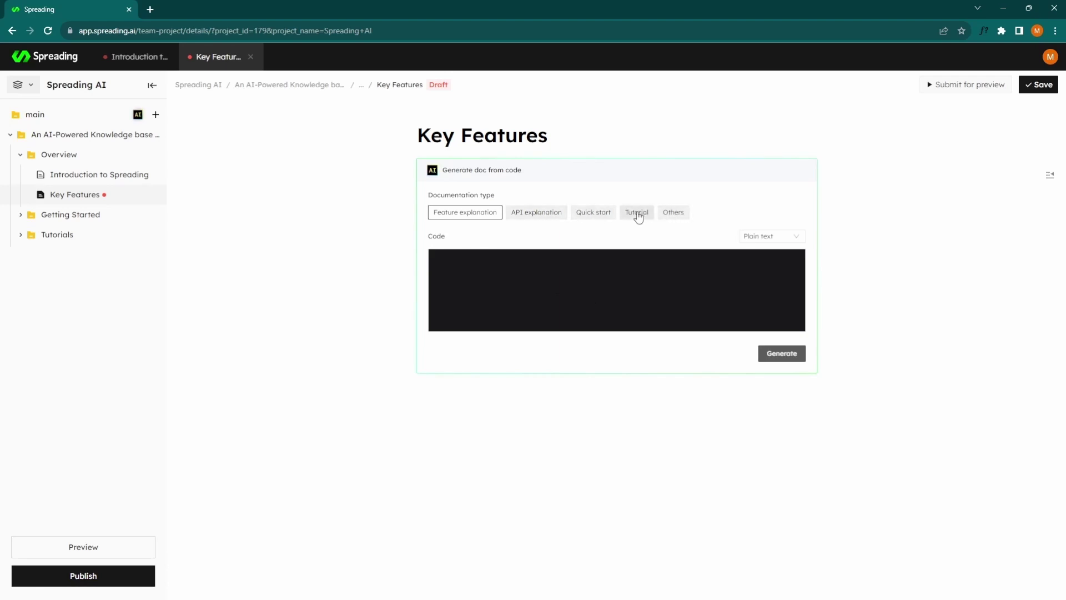
click(579, 214)
Step: Enter a function "multiplyWIthTwo(num)" that returns num*2 as the source code for the document
click(466, 262)
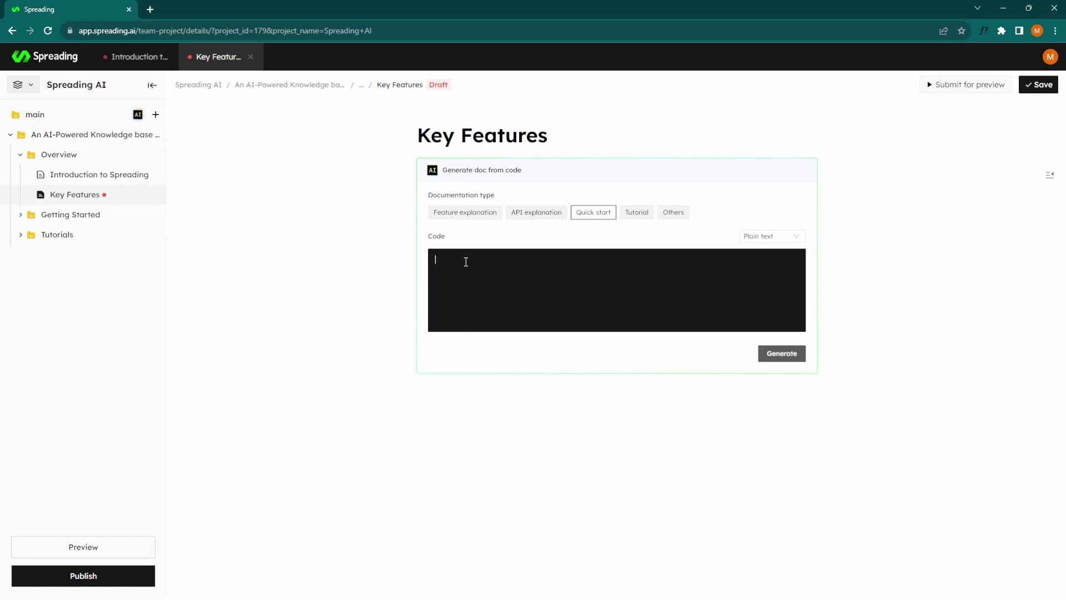
text(fucnt)
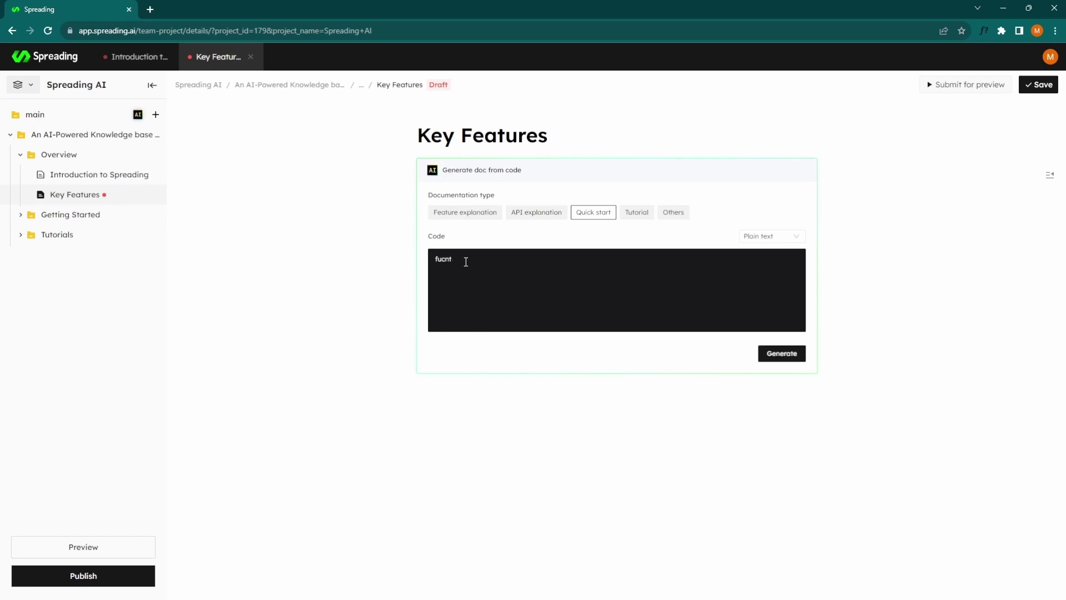
text(iontion)
text( mu)
text(ltiplyWIth)
text(return num*2;)
Step: Set the code language to JavaScript, generate the quick start guide and review it
click(778, 240)
scroll(769, 305, down, 5)
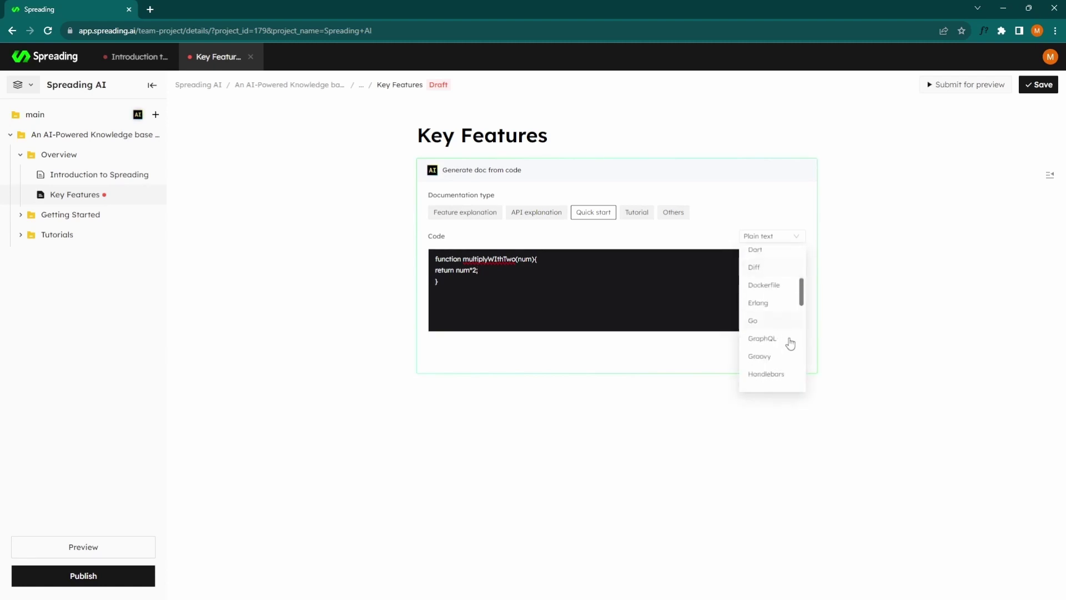
scroll(786, 345, down, 3)
click(775, 321)
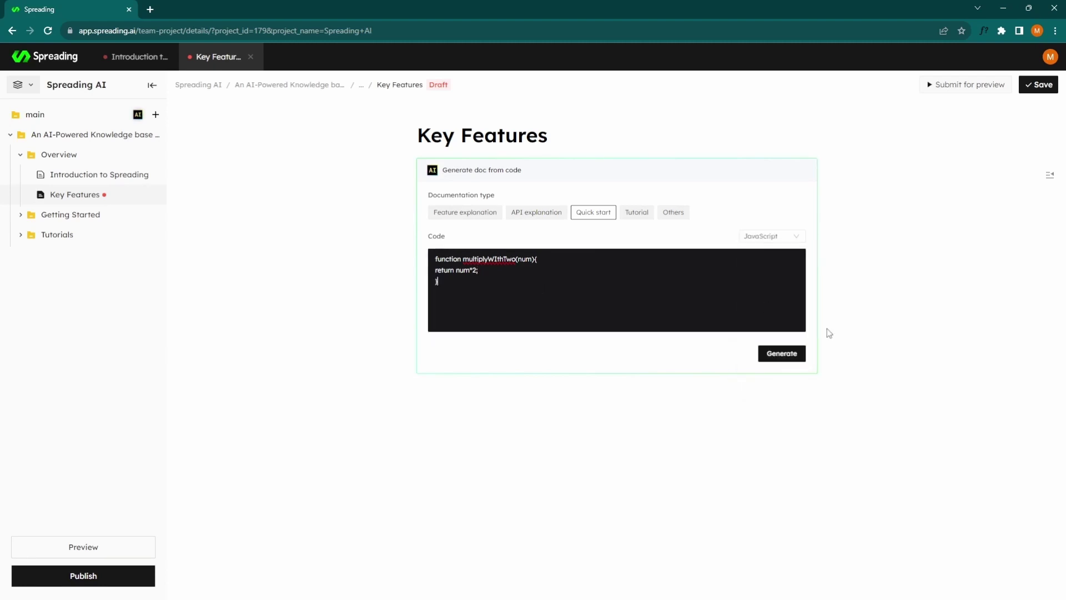
click(792, 356)
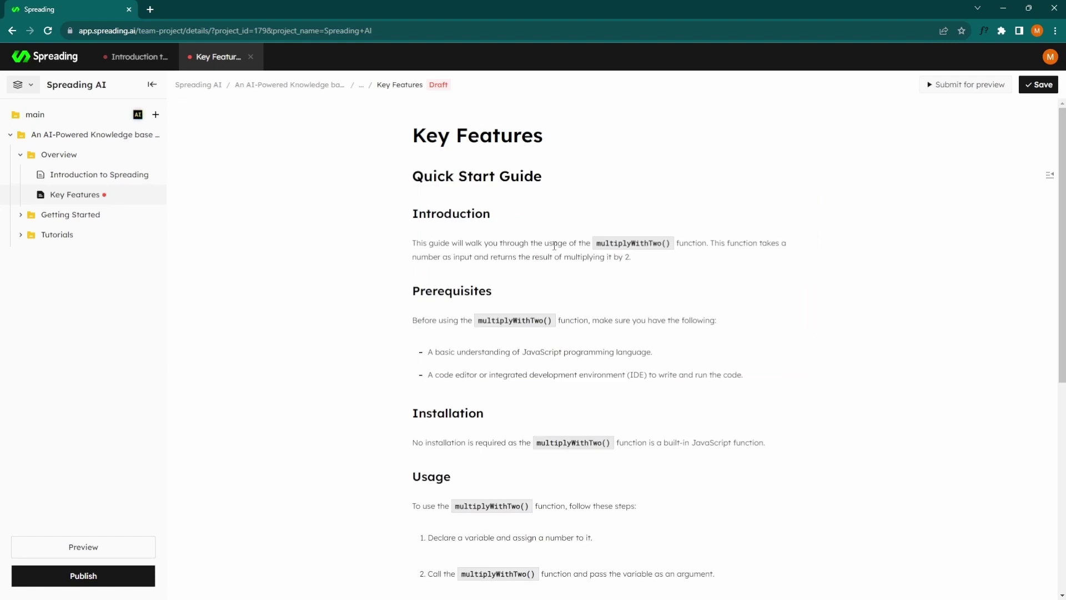
scroll(554, 246, down, 6)
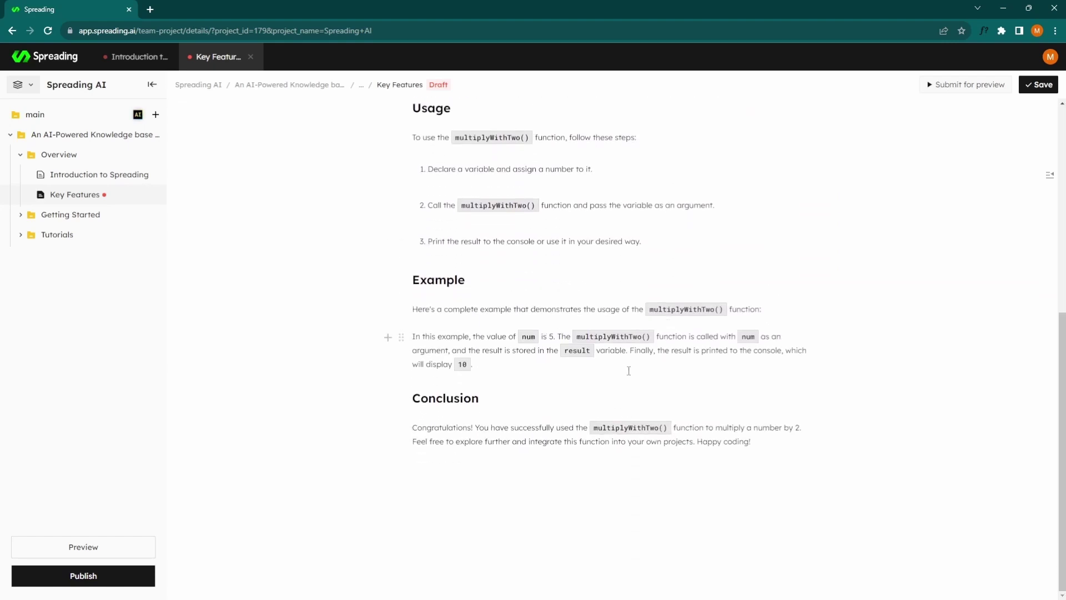
scroll(629, 370, up, 6)
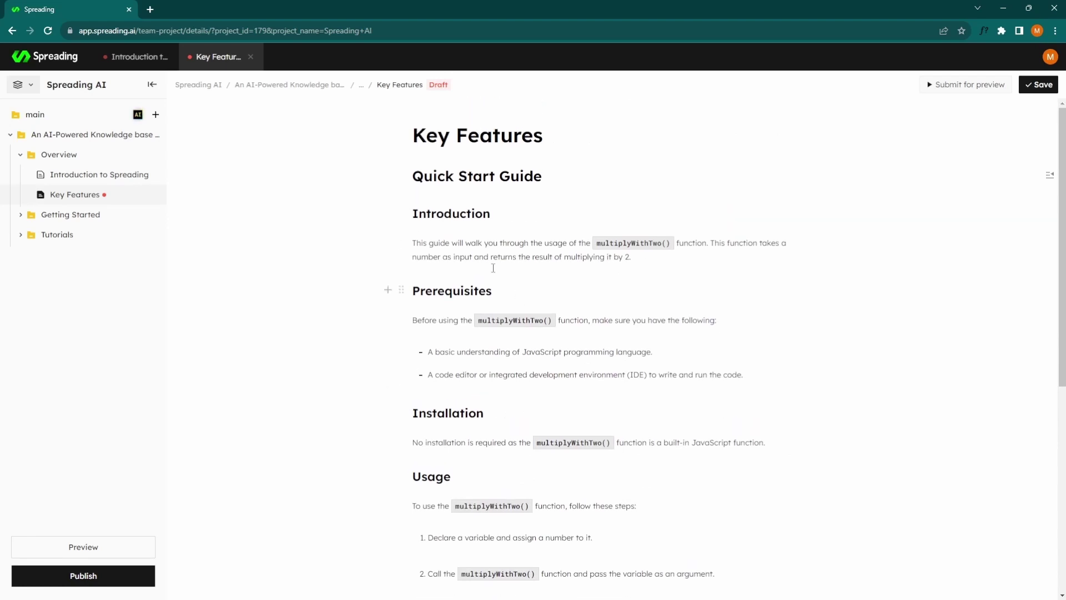
Step: Delete the Prerequisites and Installation headings together with their text and list from the Key Features page
click(402, 293)
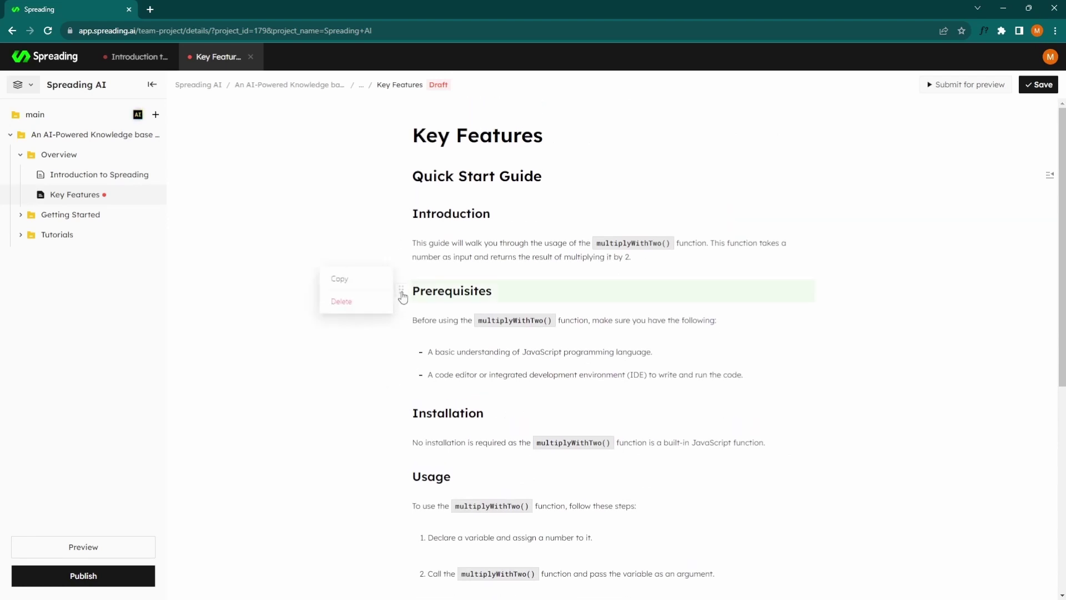
click(344, 302)
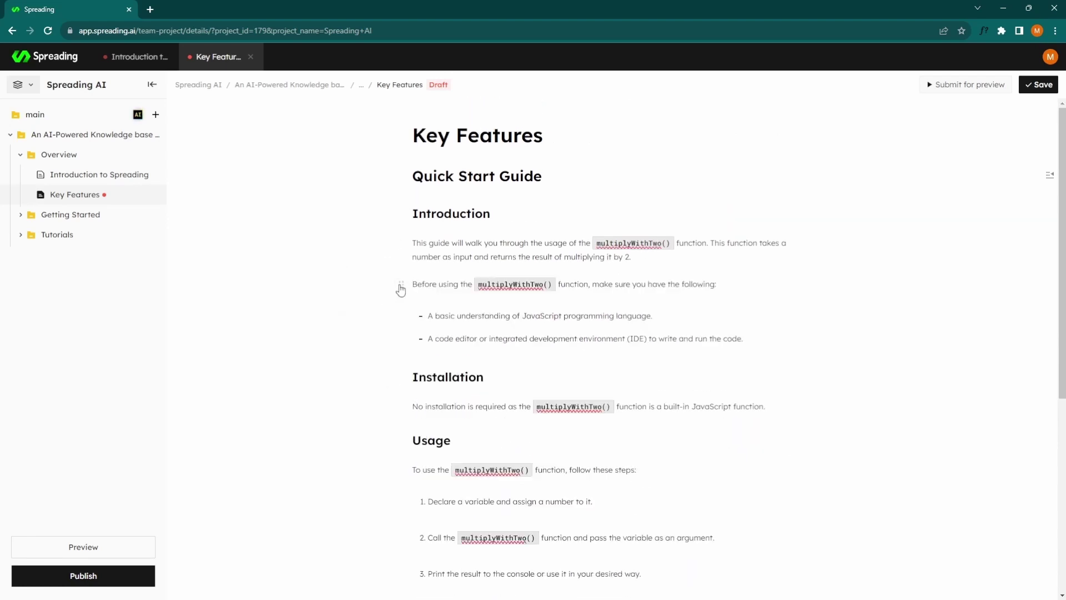
click(401, 290)
click(364, 296)
click(402, 291)
click(370, 301)
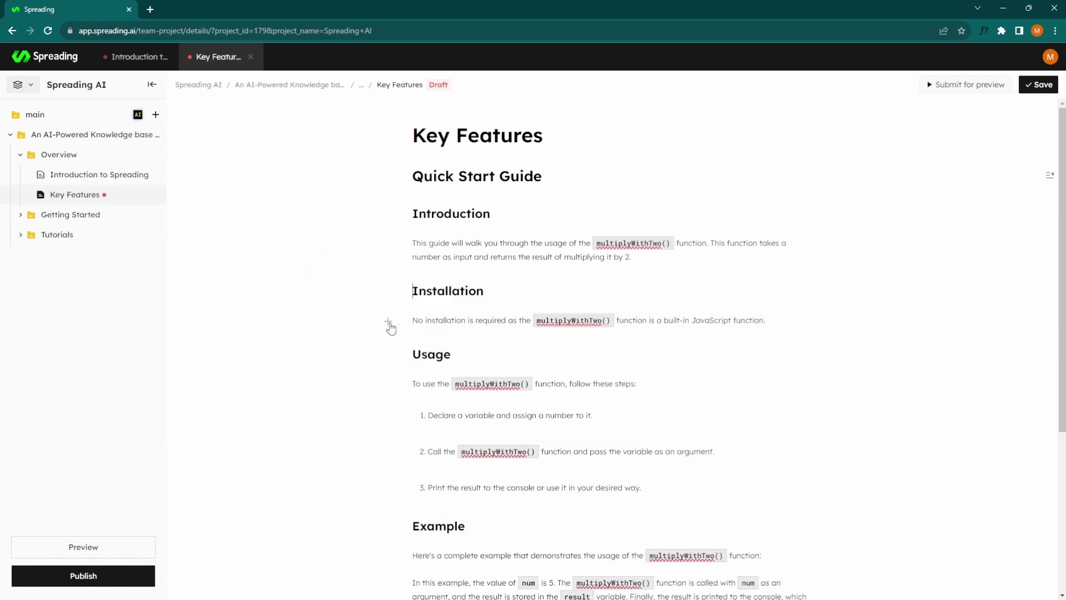
click(398, 290)
click(361, 298)
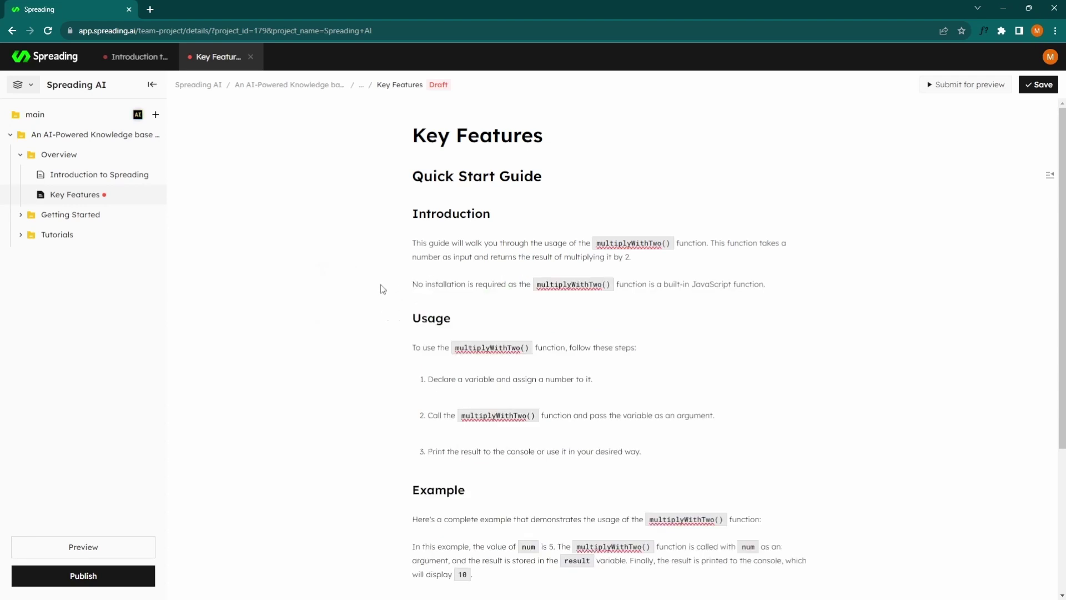
click(398, 288)
click(361, 298)
Step: Try bold, italic, underline and strikethrough on the paragraph under the Introduction heading, and format it as inline code
drag(412, 243, 642, 260)
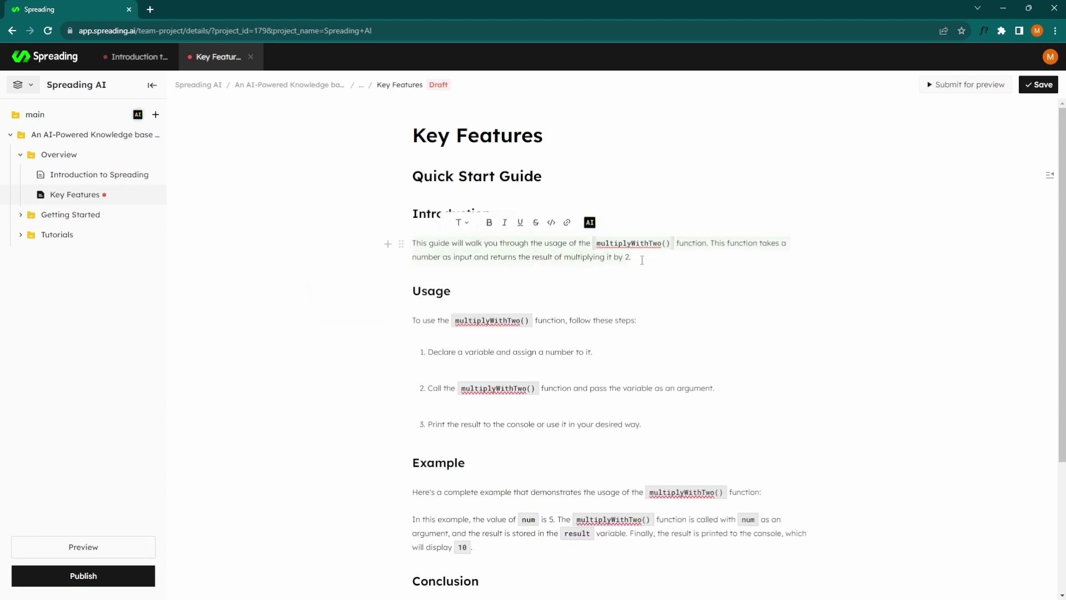
click(489, 224)
click(496, 227)
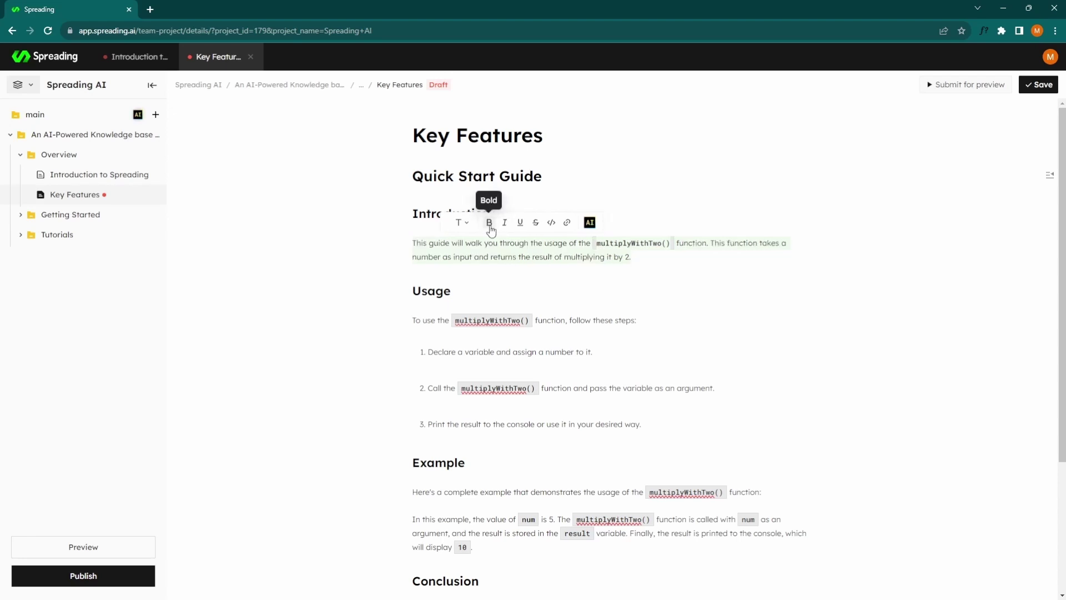
click(505, 227)
click(506, 226)
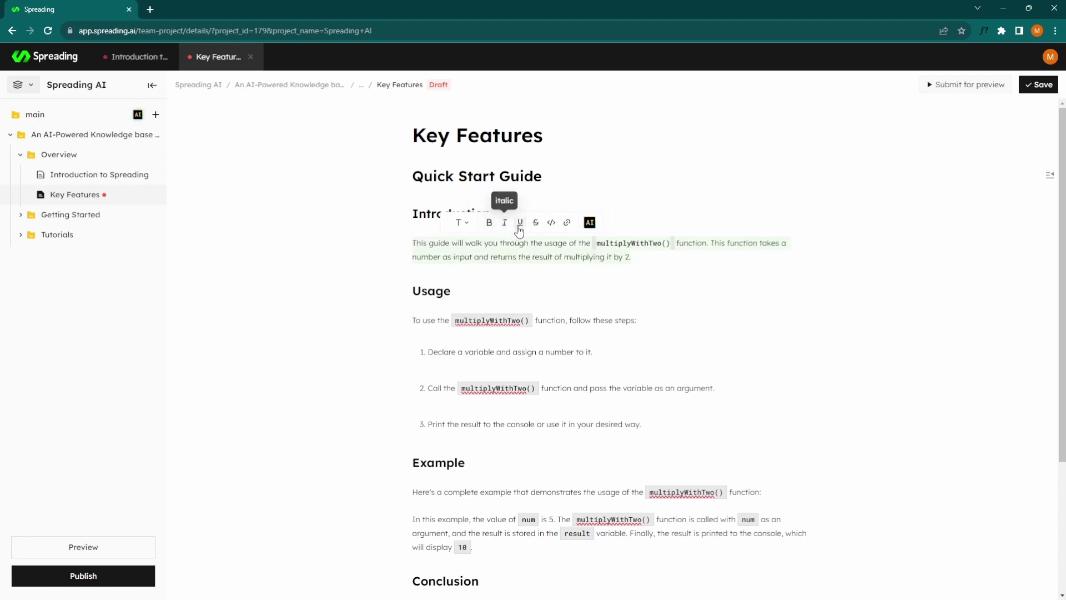
click(521, 226)
click(521, 226)
click(536, 228)
click(536, 227)
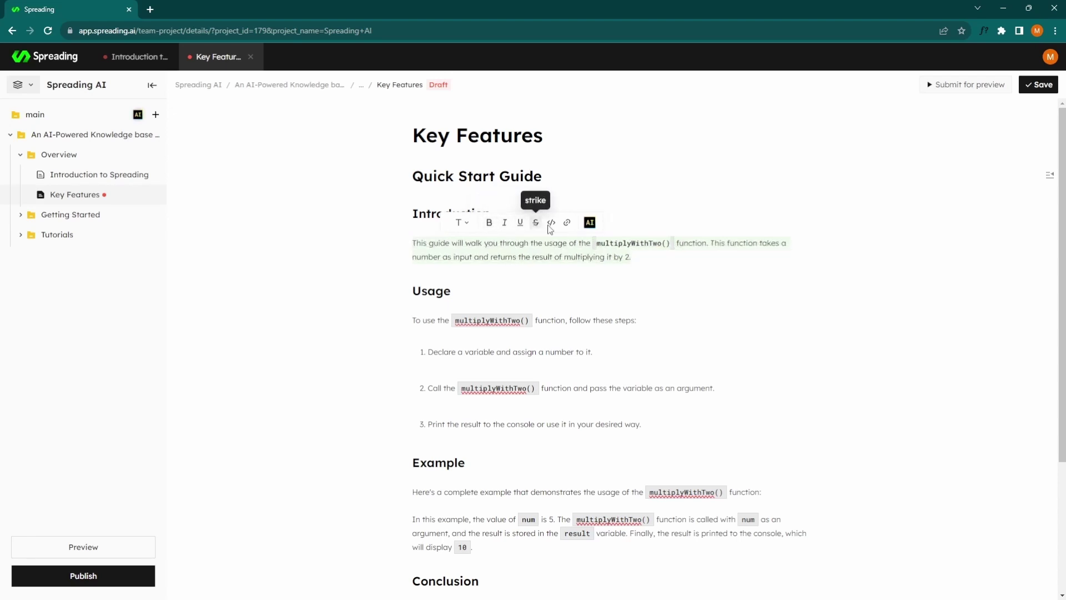
click(552, 223)
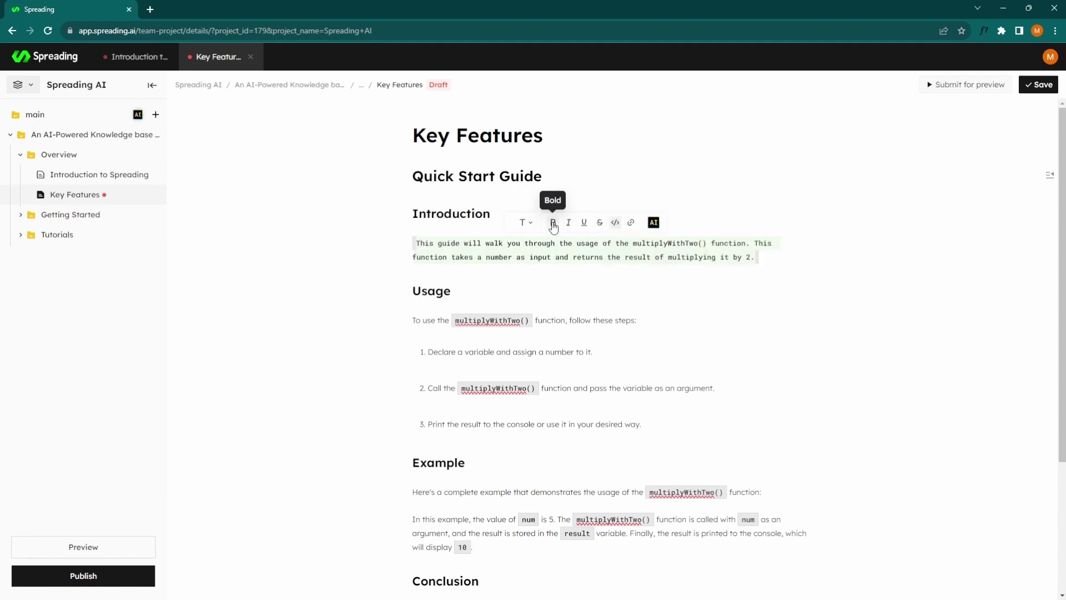
Step: Remove the inline code formatting from the paragraph under the Introduction heading and replace its text with an AI-shortened version
click(615, 223)
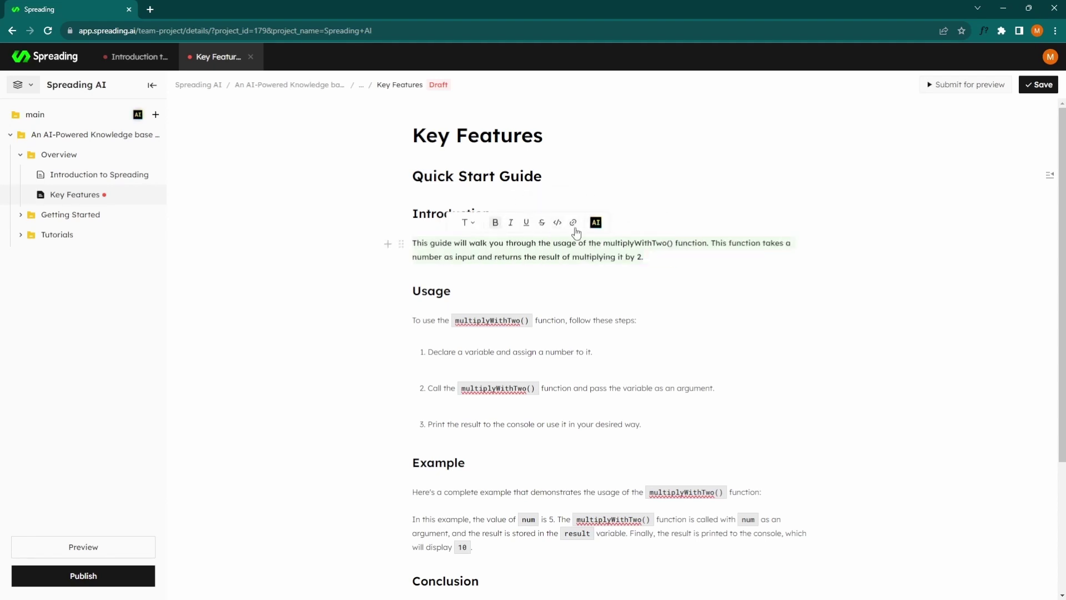
click(596, 223)
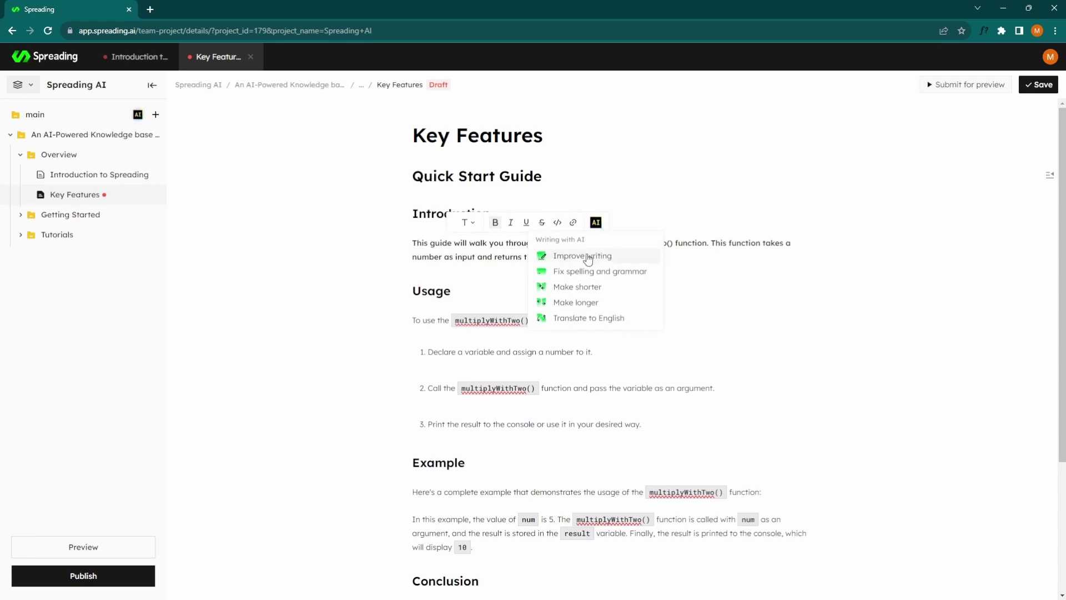
triple_click(523, 265)
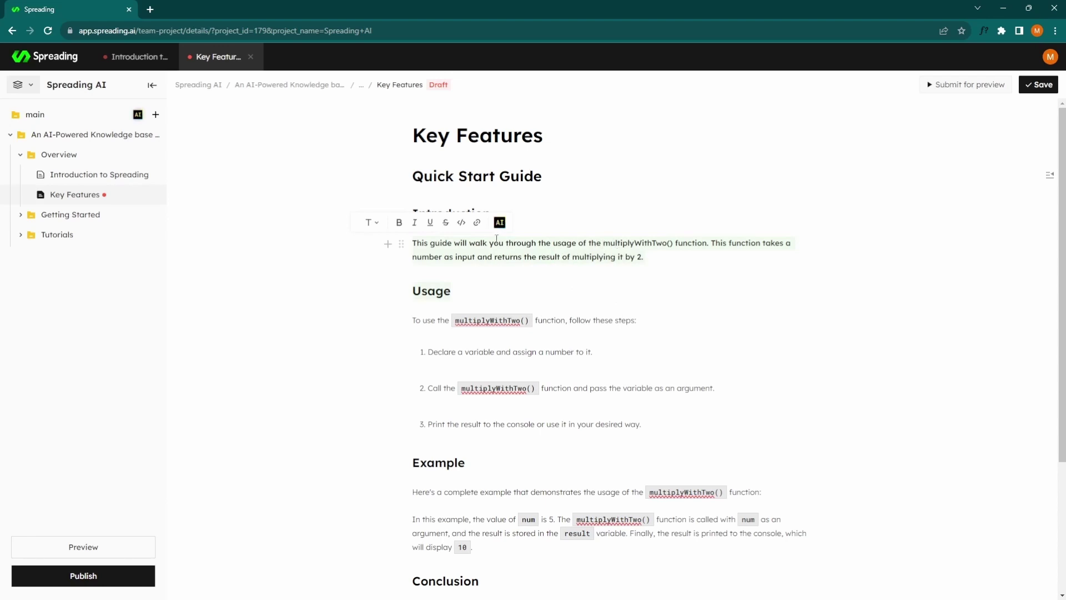
click(500, 222)
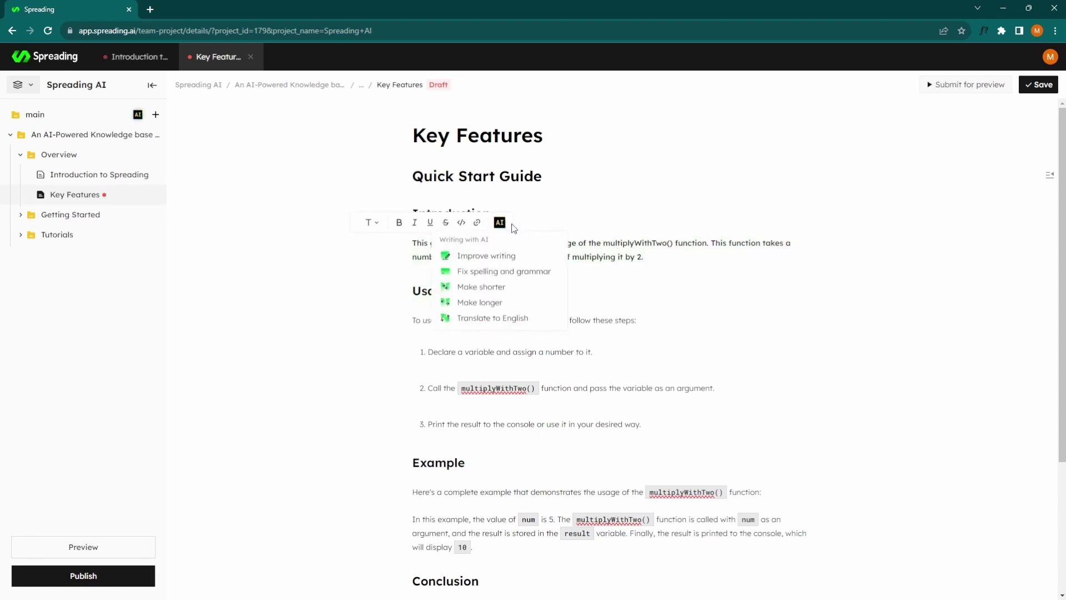
click(500, 287)
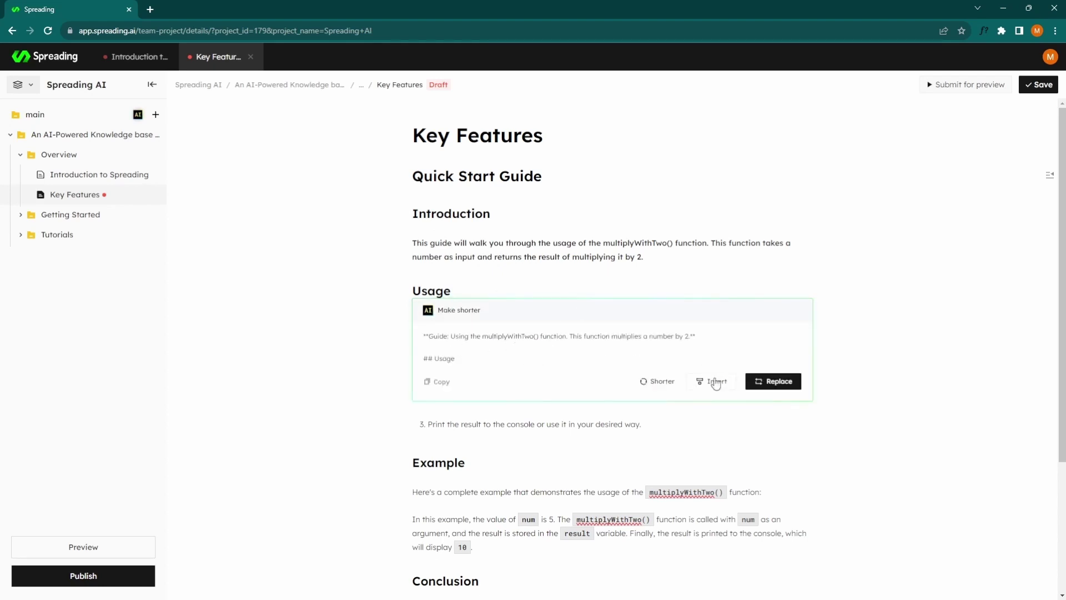
click(758, 381)
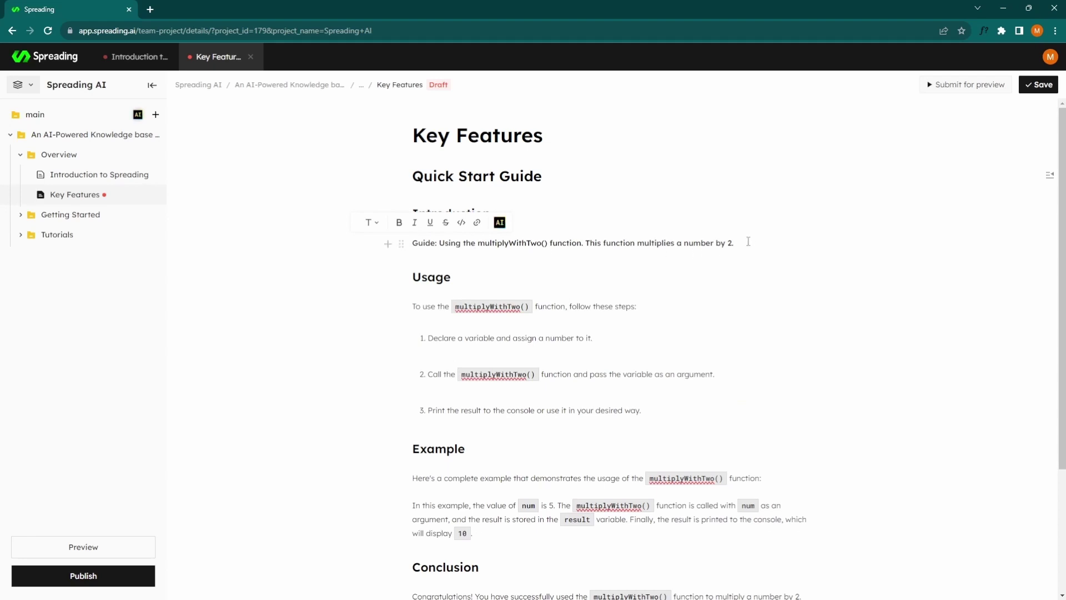
Step: Improve the writing of the Introduction paragraph with AI and replace the paragraph with the improved version
drag(748, 241, 469, 245)
click(469, 244)
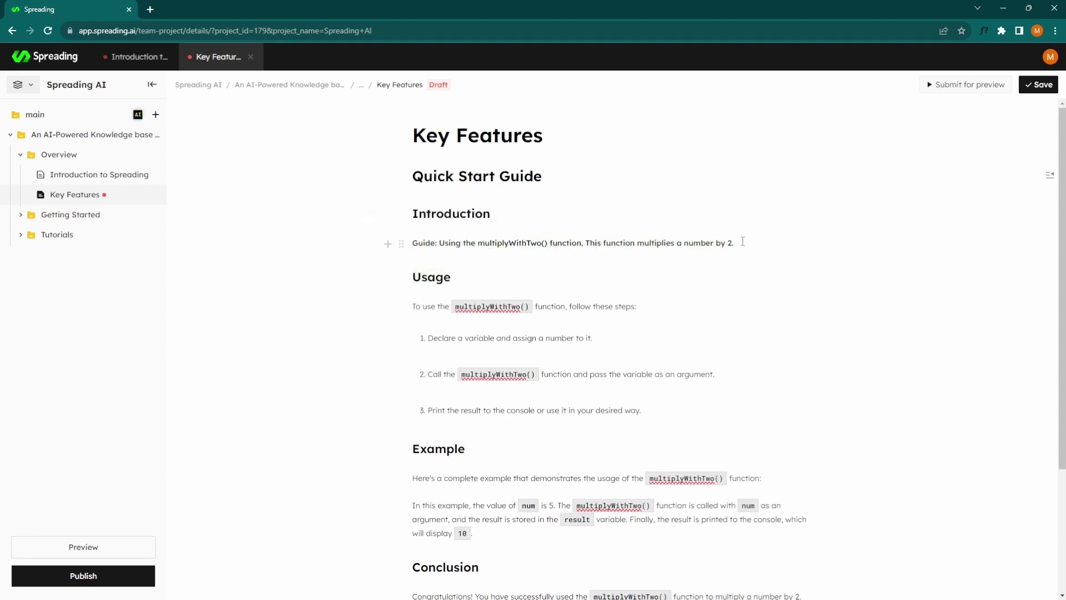
triple_click(425, 243)
click(642, 223)
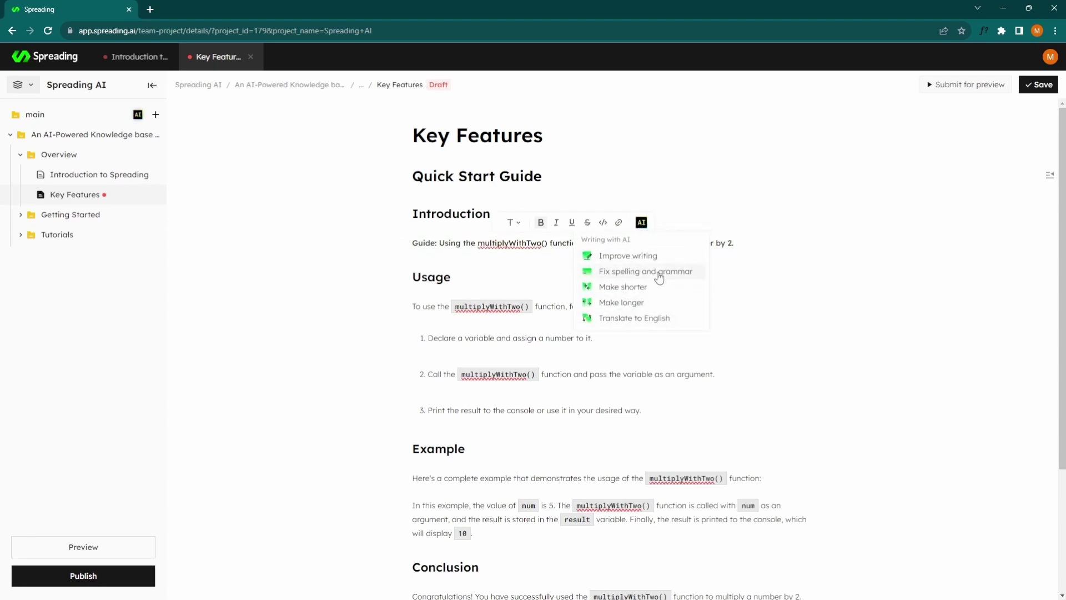
click(650, 255)
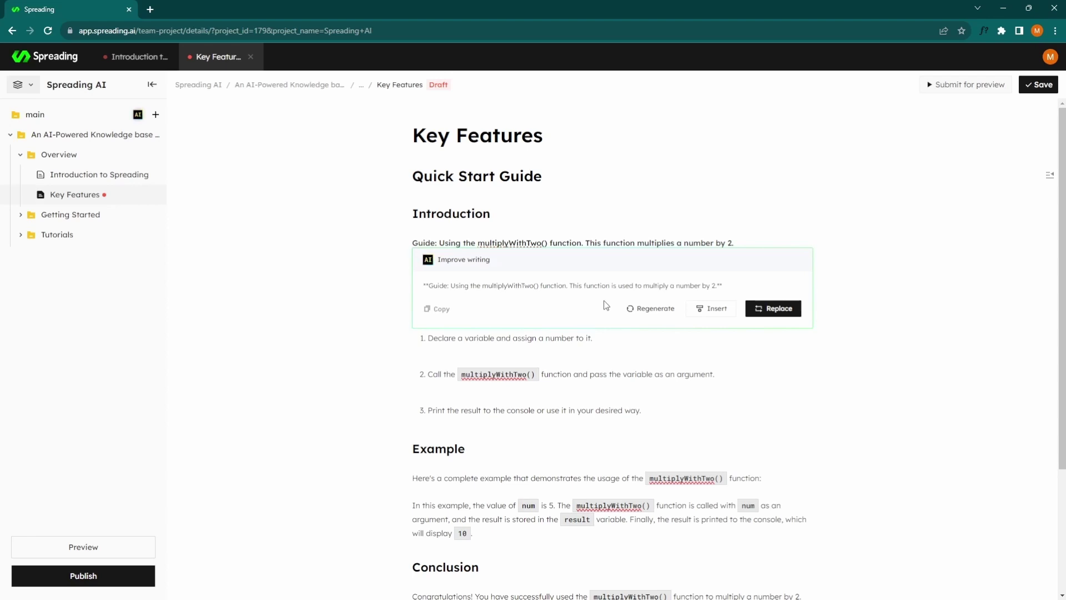
click(778, 308)
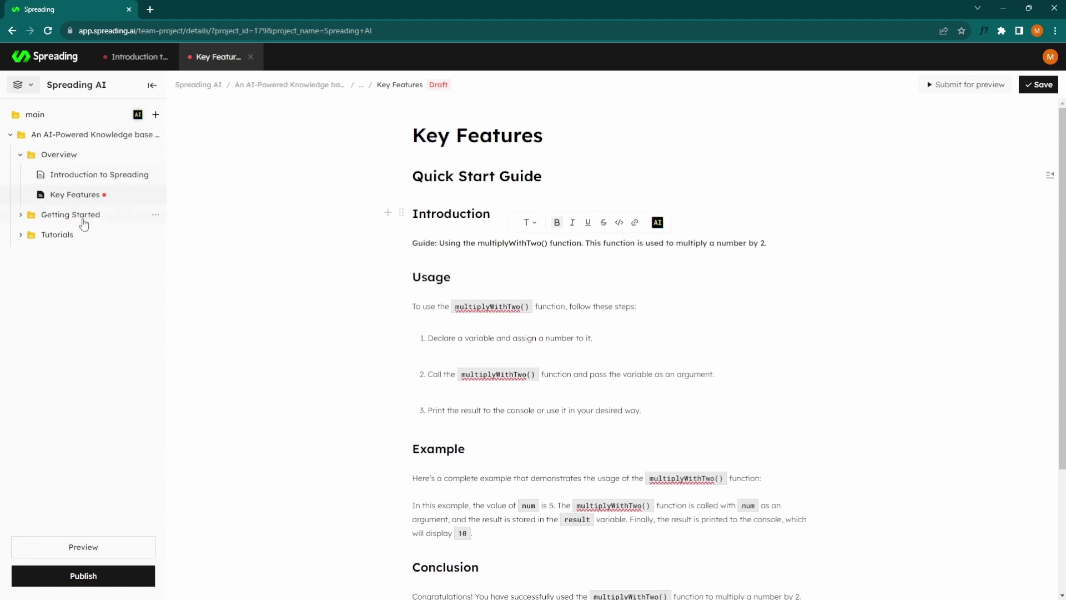
Step: Open the Installation page in the Getting Started folder for editing and start an AI document generated from code
click(31, 217)
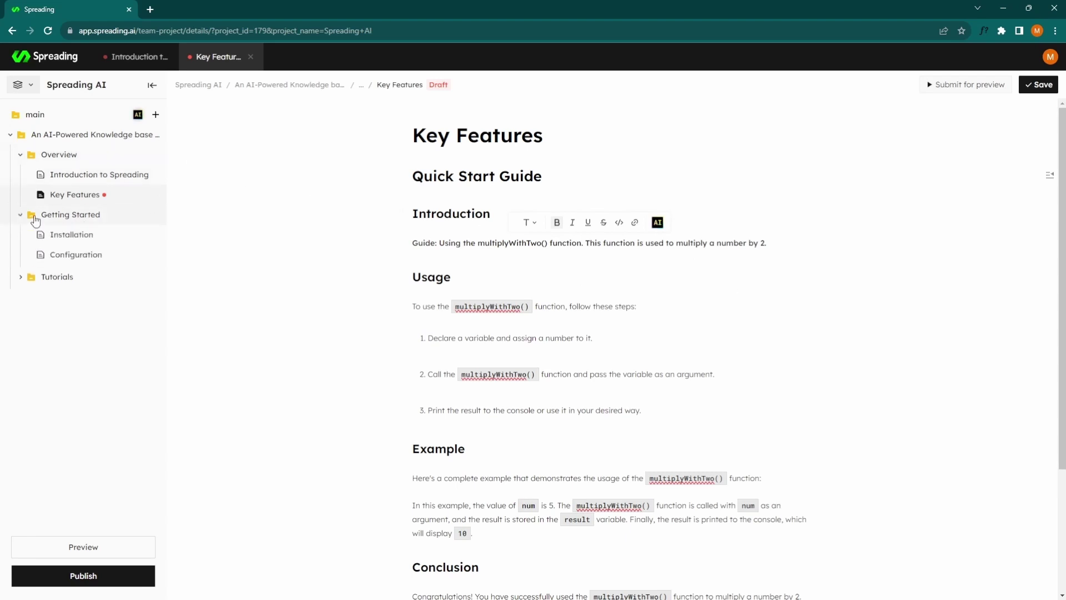
click(71, 238)
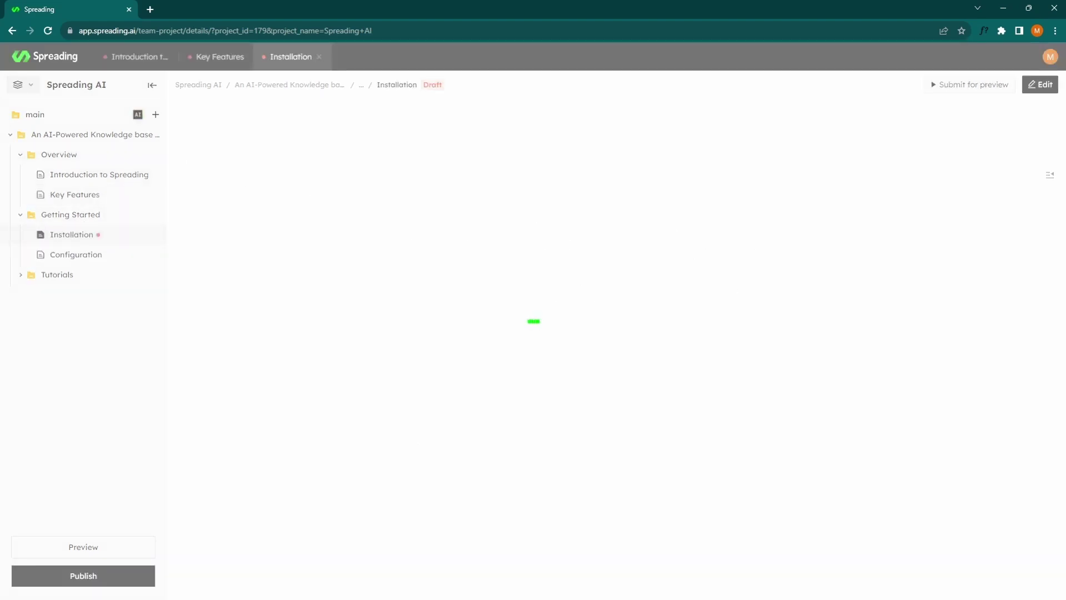
click(1034, 85)
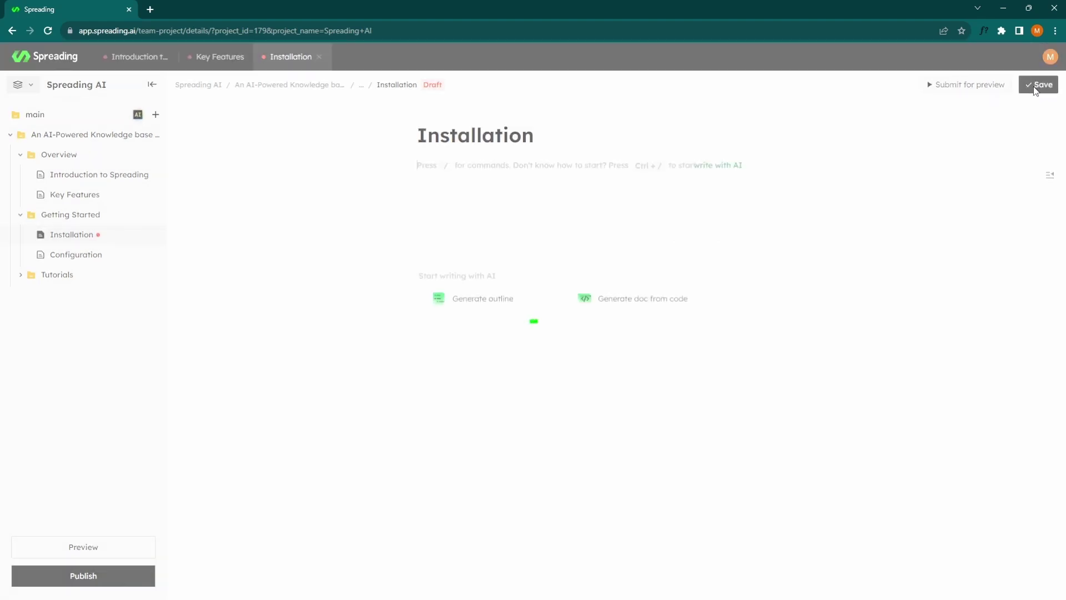
click(640, 299)
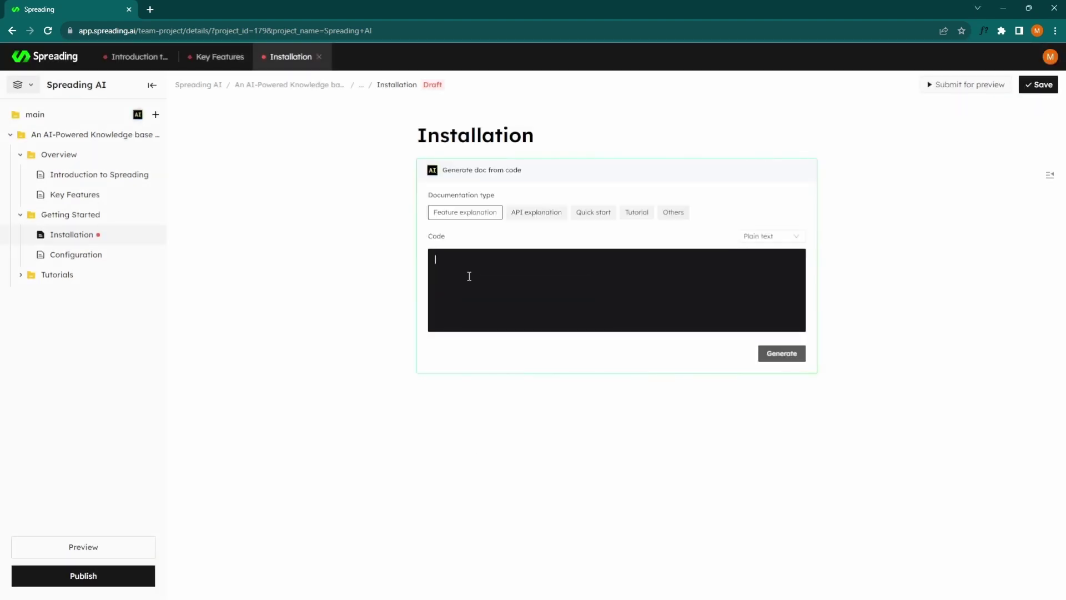
Step: Paste the copied React Native call page code as the source code for the Installation document and look it through
right_click(469, 277)
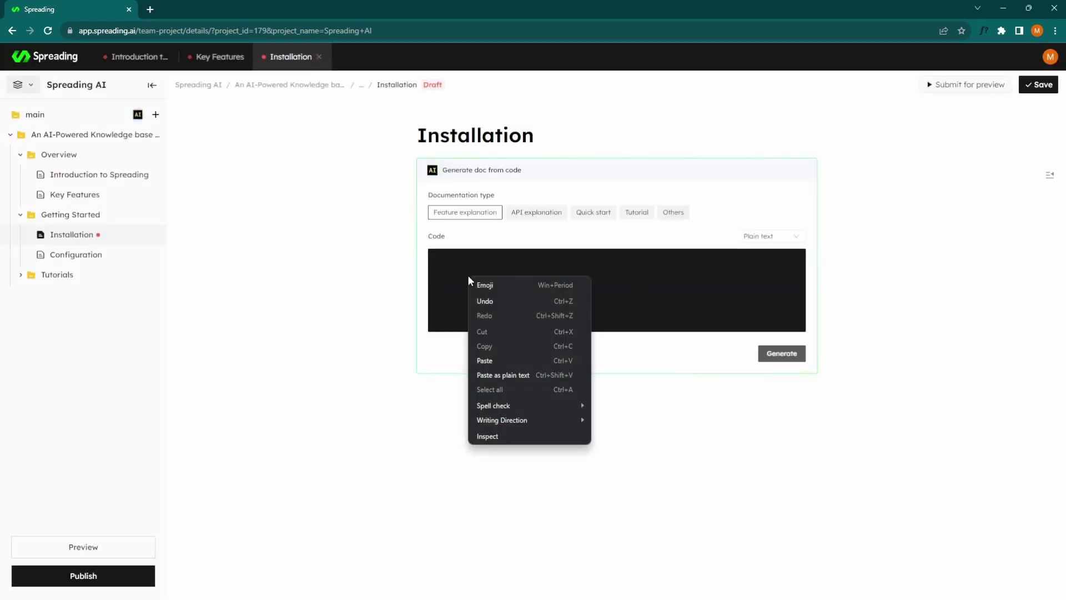
click(497, 361)
scroll(556, 319, up, 15)
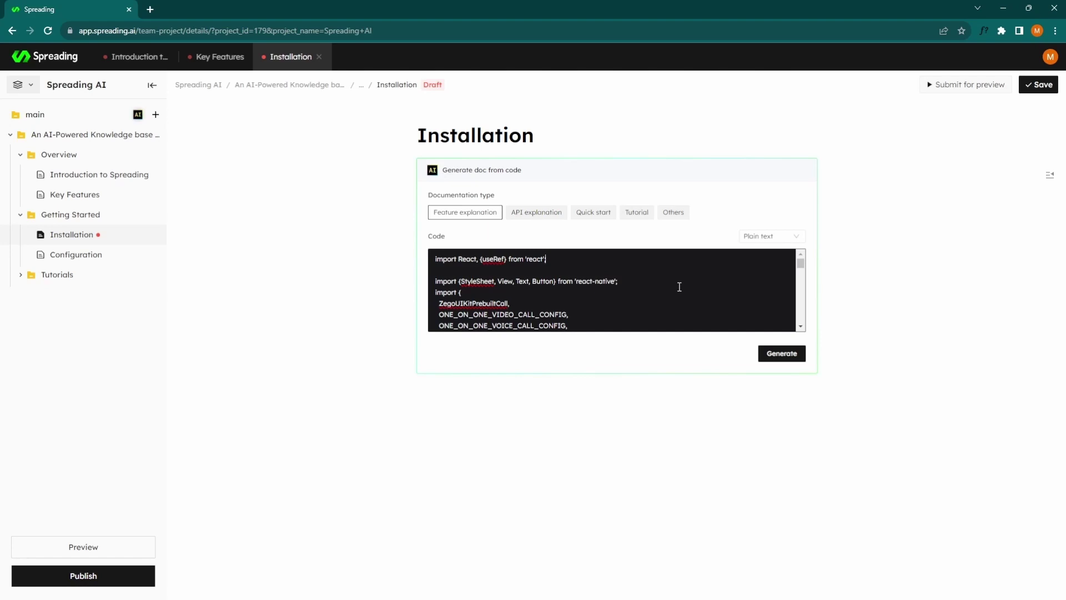
scroll(611, 300, down, 15)
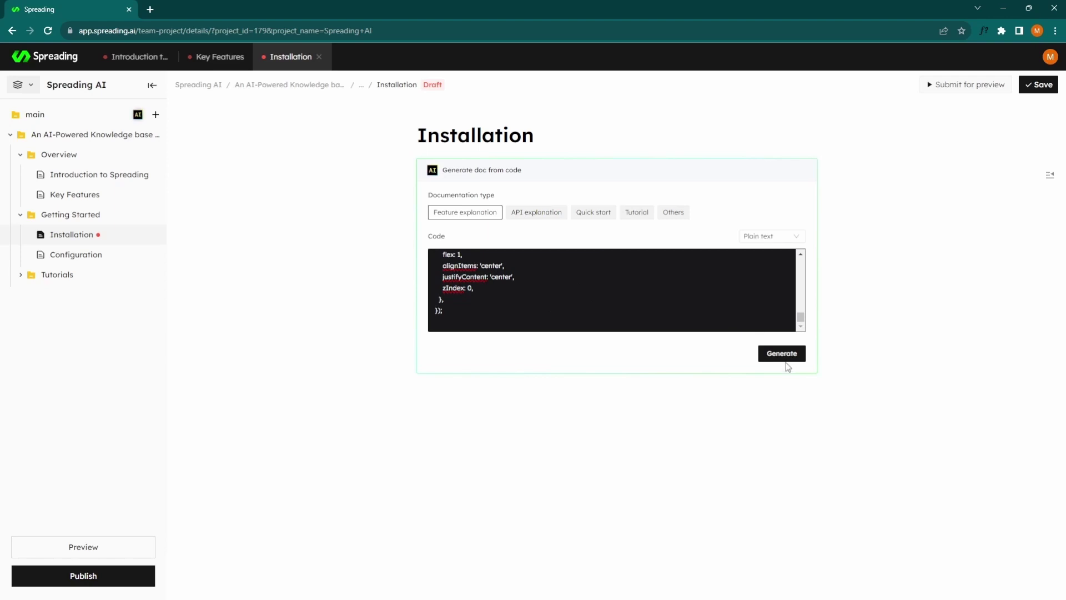
Step: Set the documentation type to API explanation and the code language to JavaScript
click(543, 214)
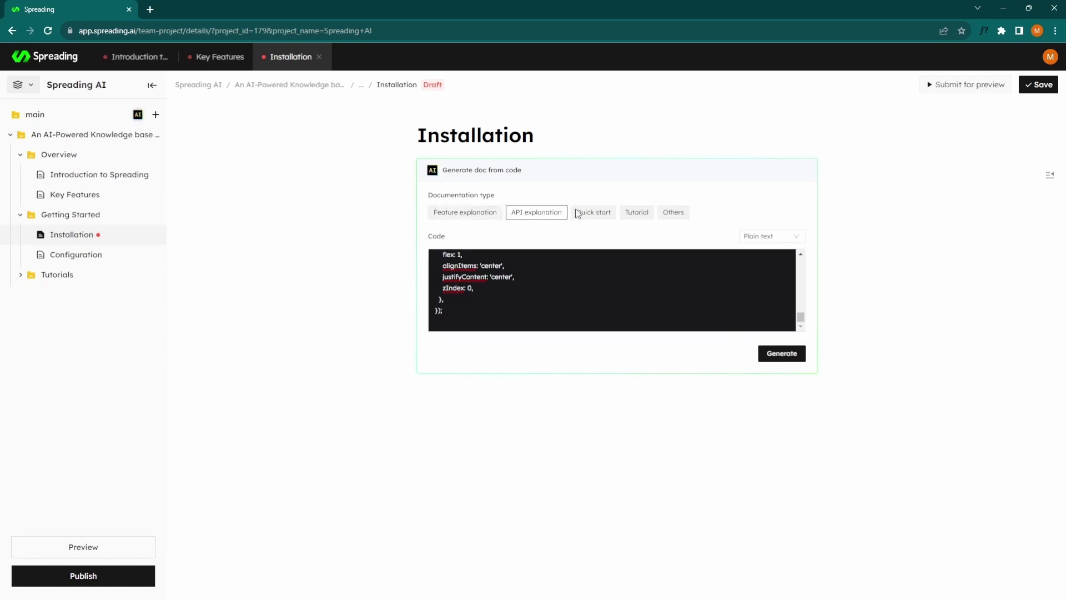
click(774, 237)
scroll(784, 332, down, 5)
scroll(785, 335, down, 3)
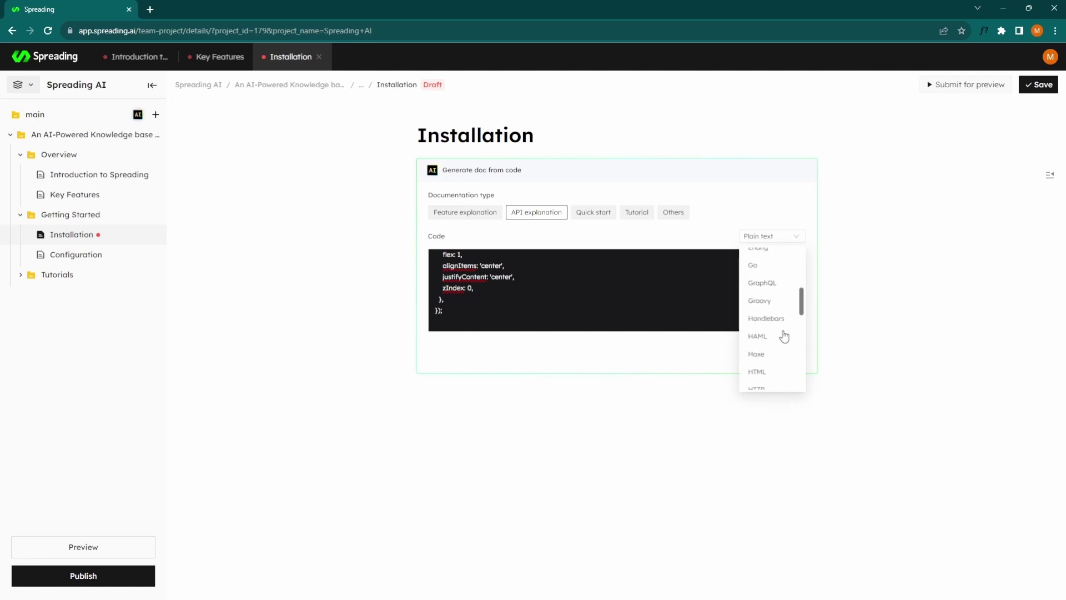
scroll(767, 300, down, 4)
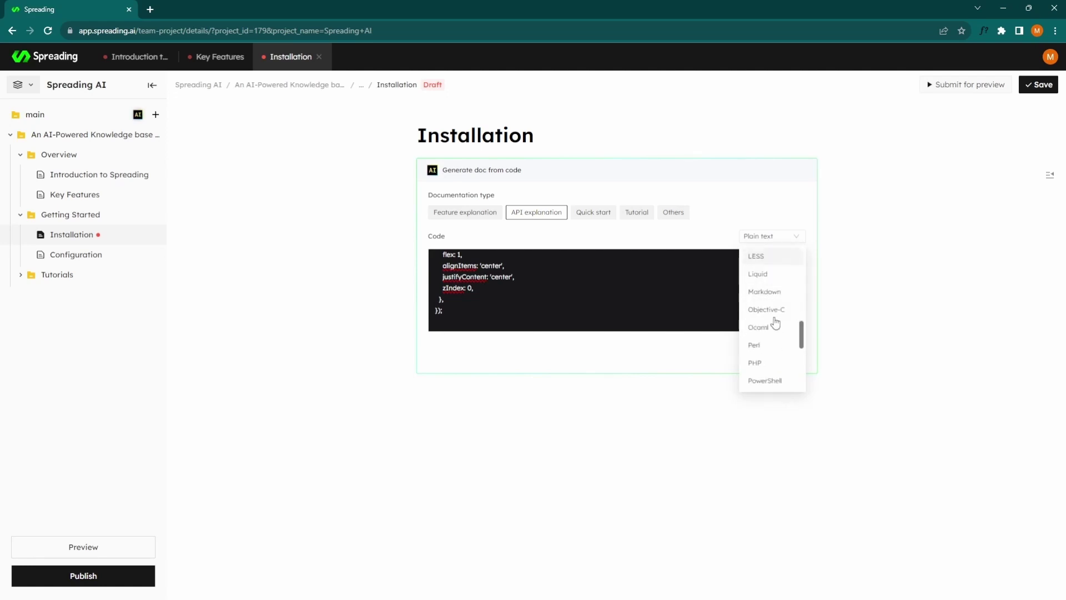
scroll(767, 322, up, 4)
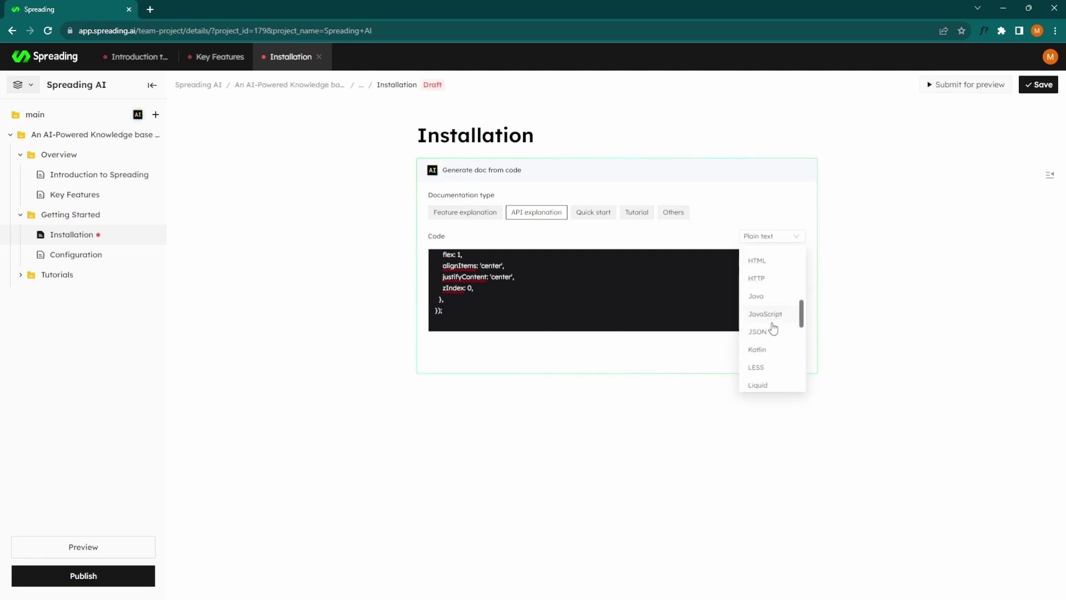
click(770, 324)
Step: Generate the API explanation on the Installation page and review its method descriptions and tables
click(789, 355)
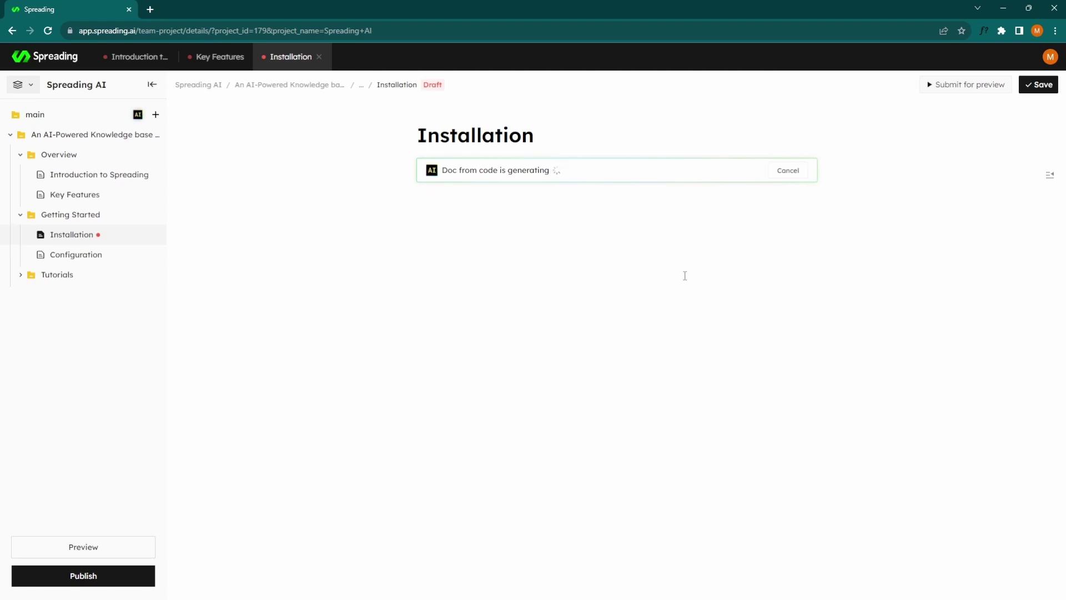
scroll(692, 339, down, 1)
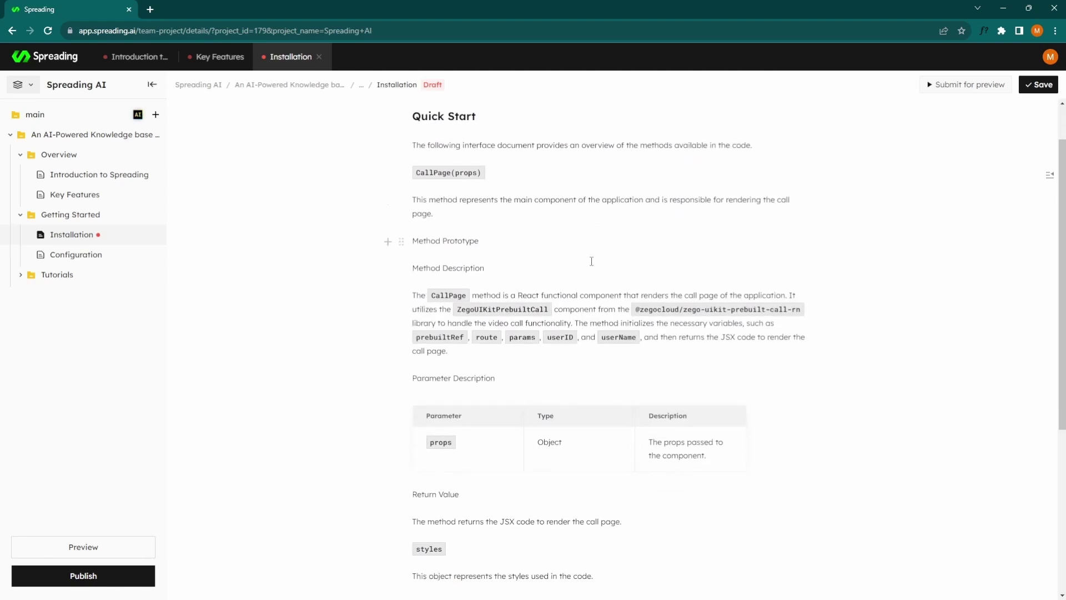
scroll(633, 311, down, 3)
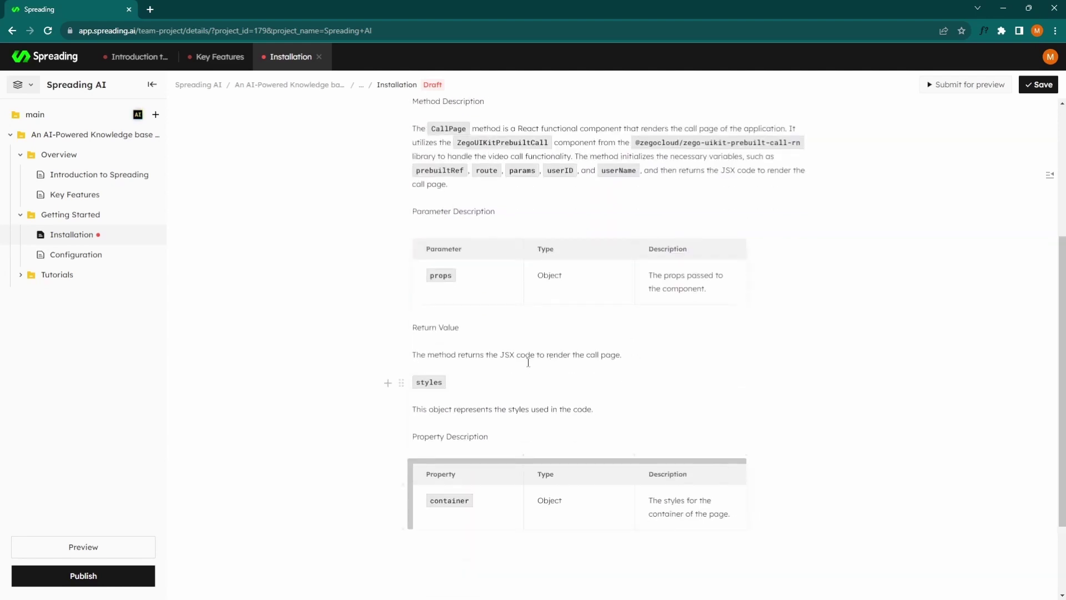
scroll(614, 435, down, 2)
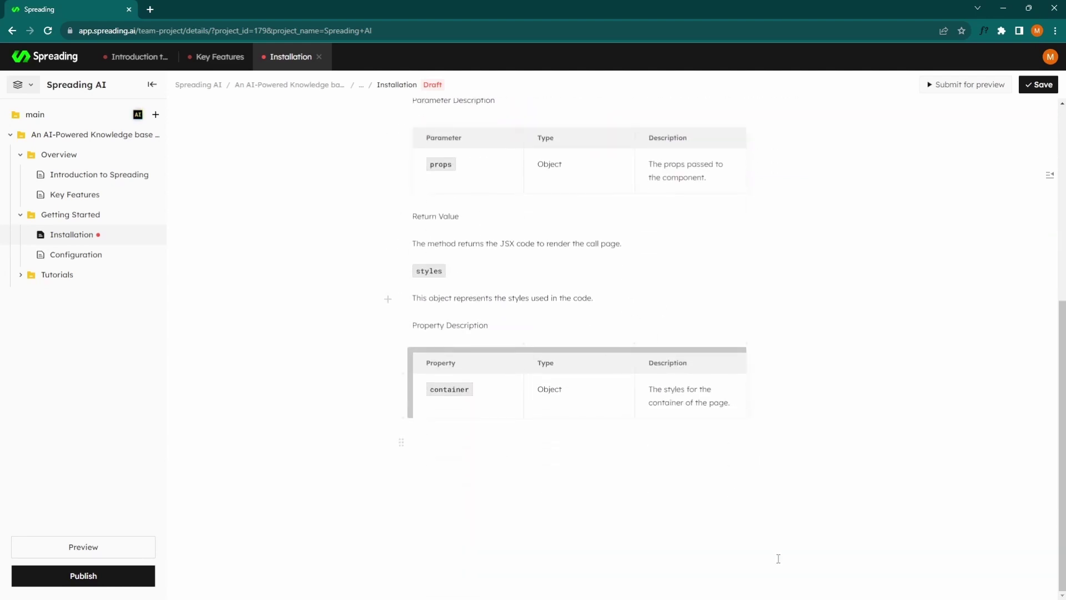
scroll(543, 405, up, 6)
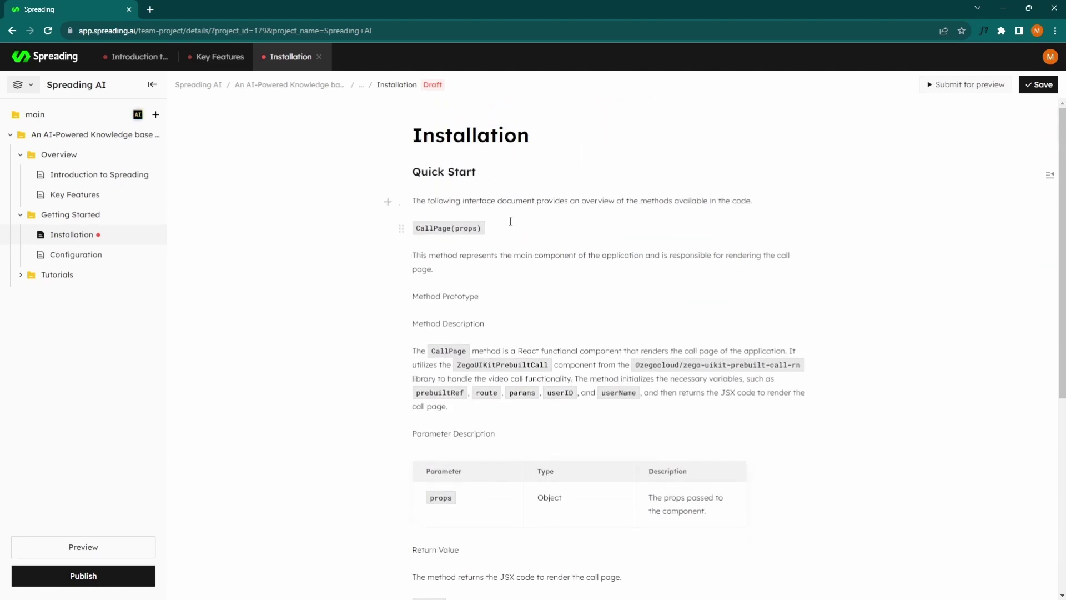
scroll(611, 330, down, 6)
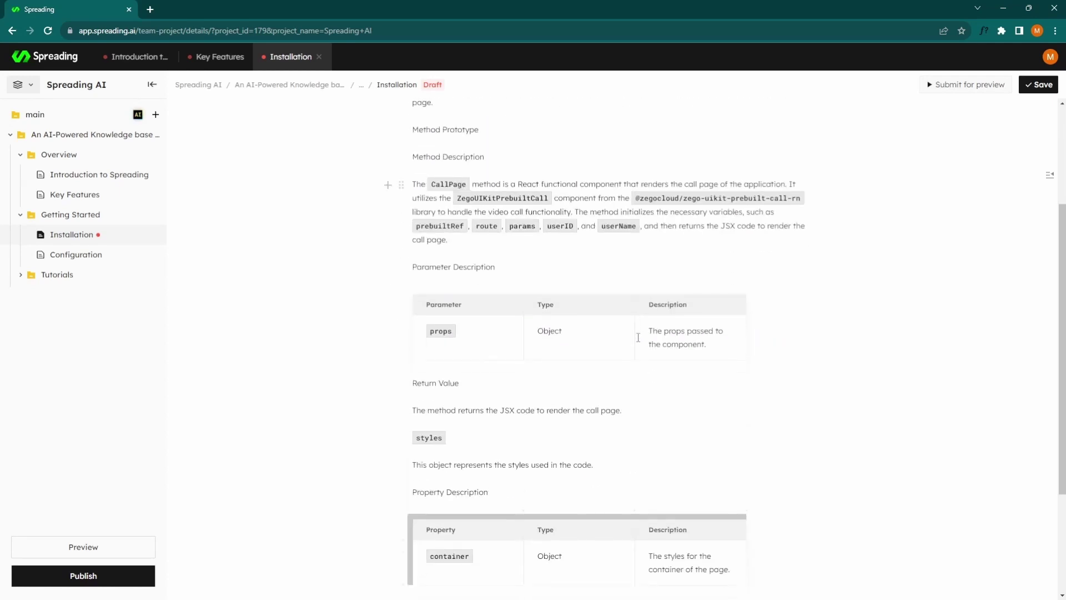
Step: Open the Configuration page for editing, insert a code block and paste the copied React Native code into it
click(72, 256)
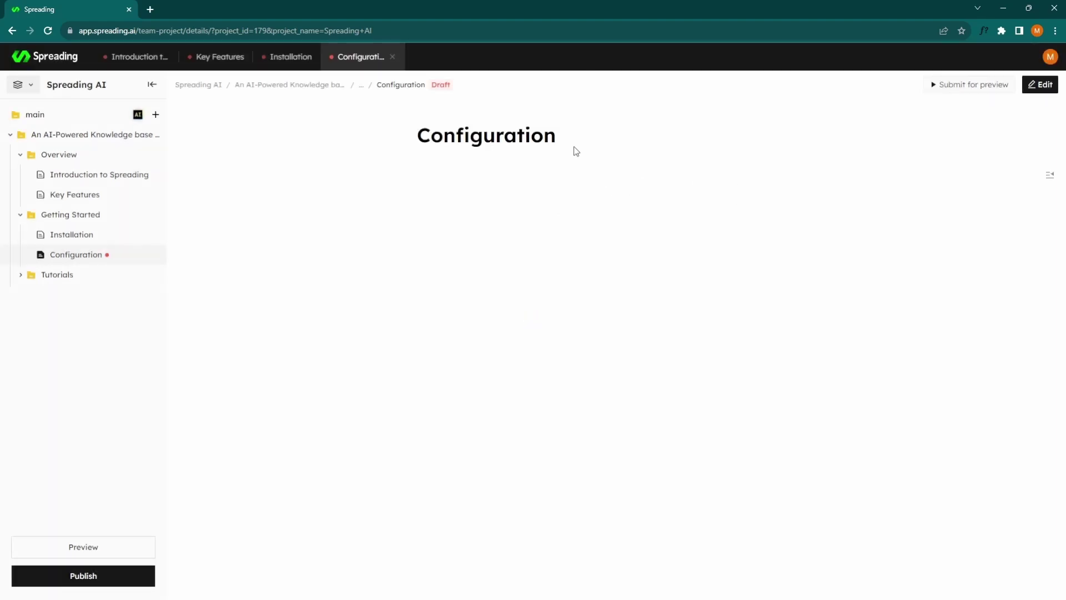
click(1038, 84)
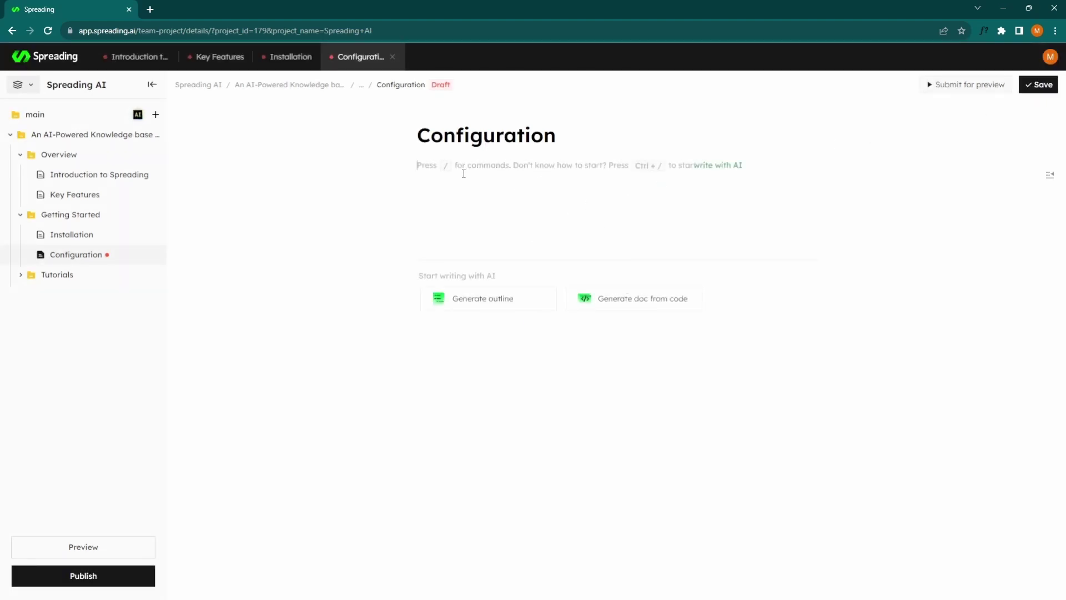
text(/)
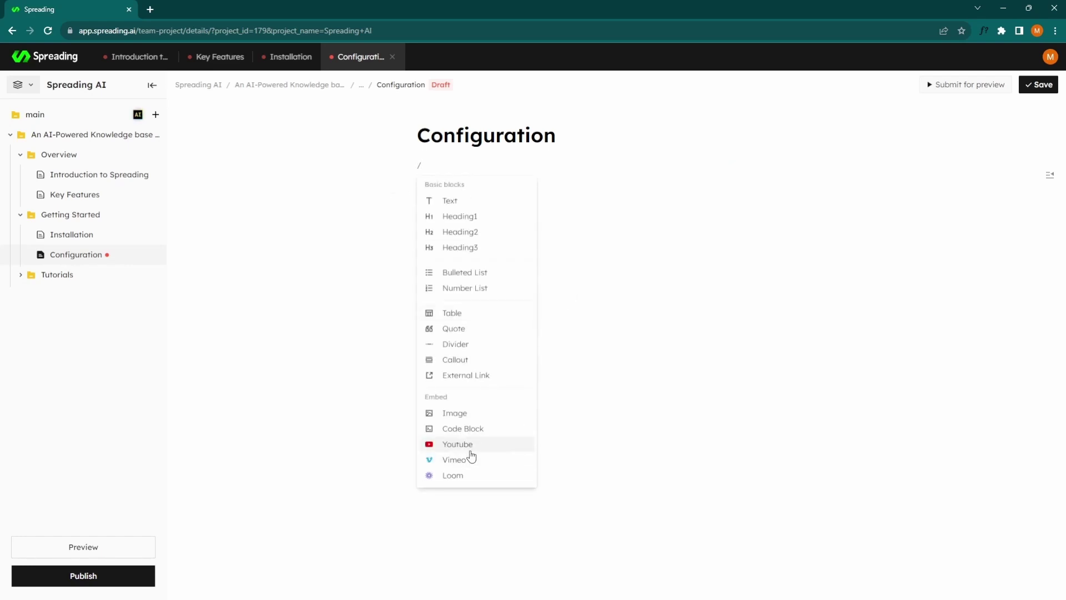
click(464, 429)
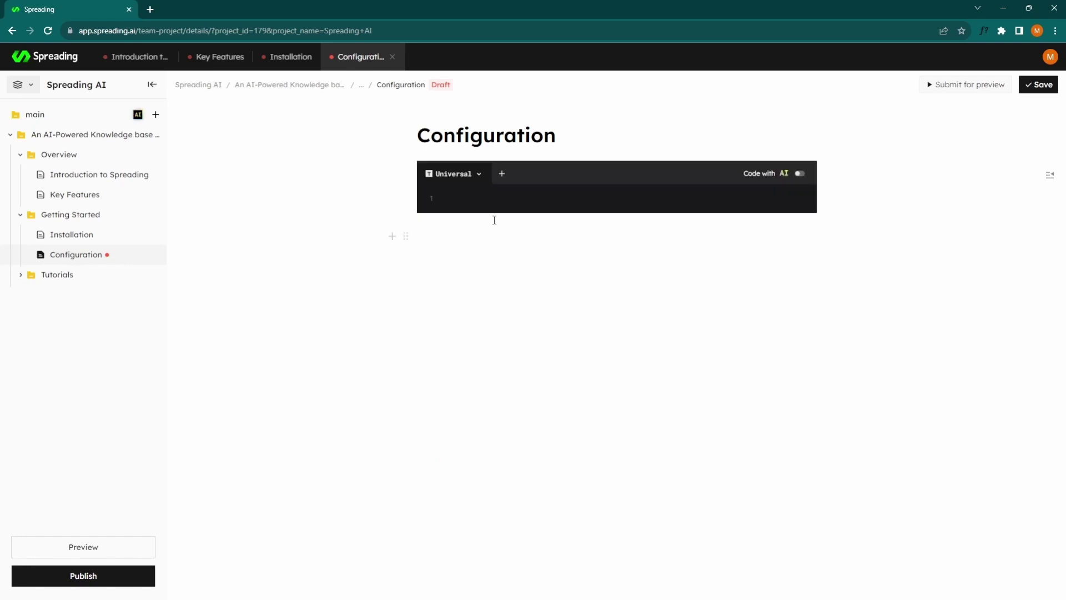
key(ctrl+v)
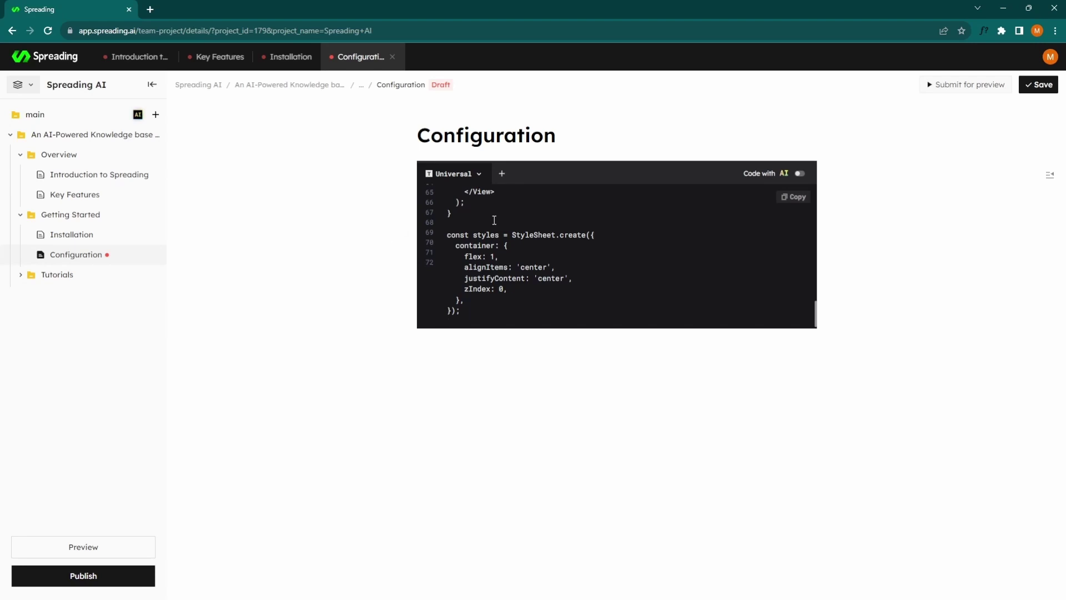
Step: Turn on Code with AI for the Configuration page's code block, clean the code and replace the original with the cleaned version
click(800, 172)
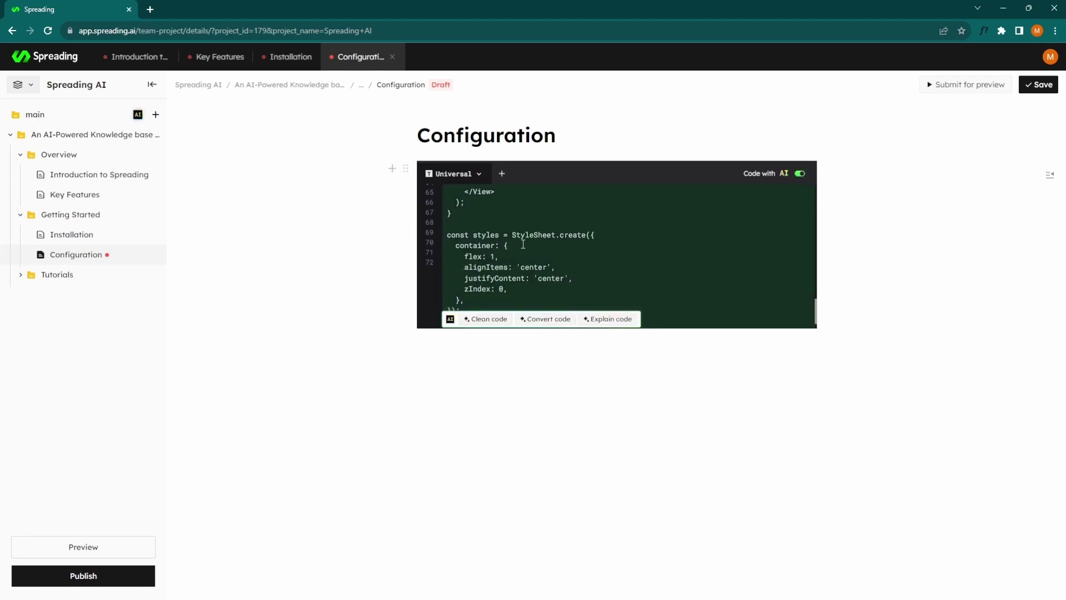
click(487, 318)
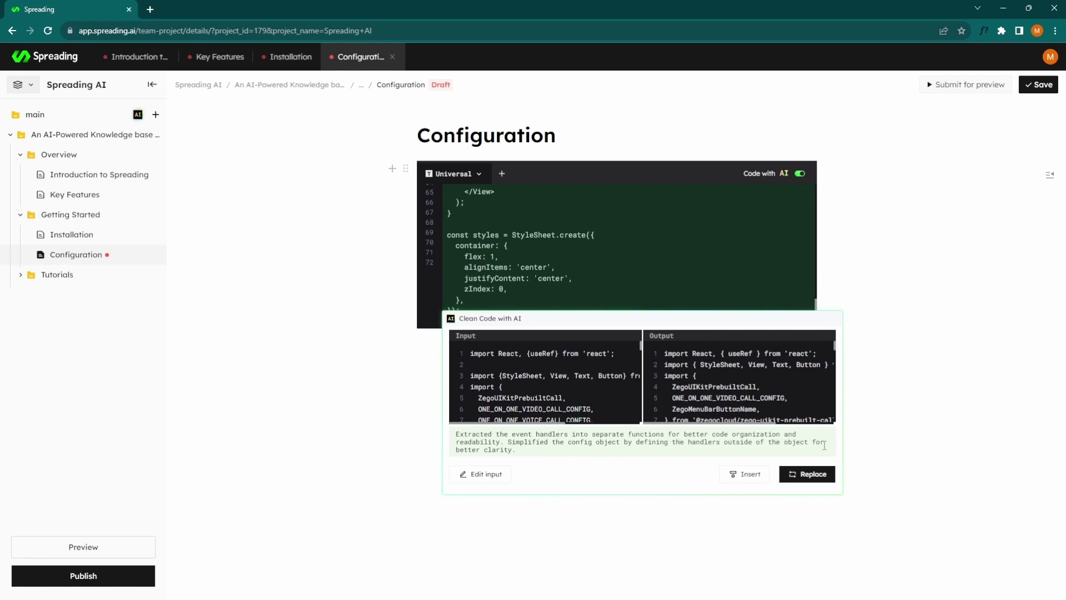
scroll(762, 396, down, 3)
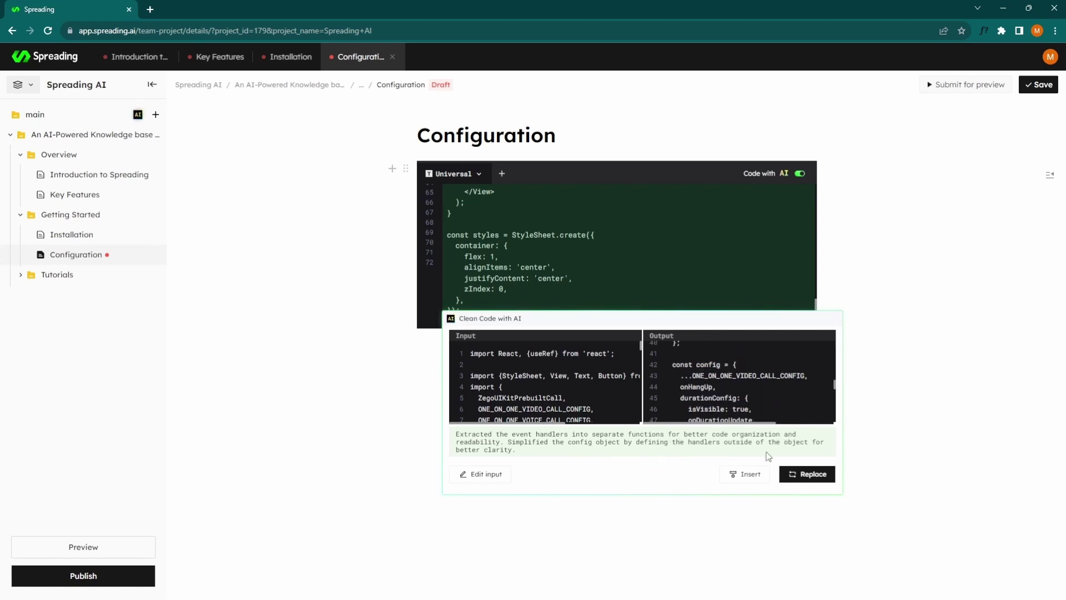
click(807, 474)
scroll(638, 238, up, 8)
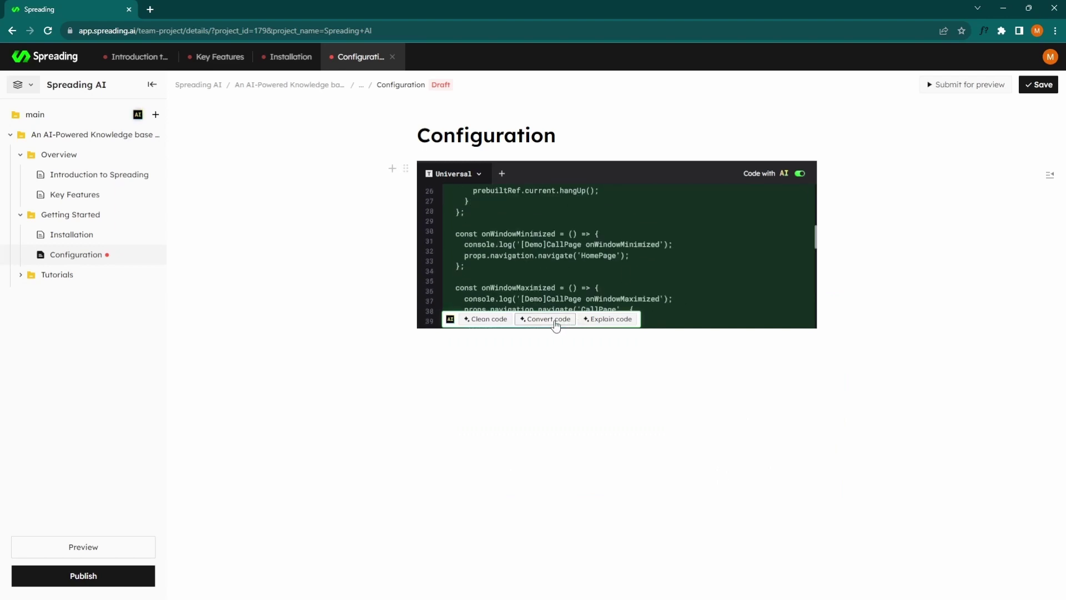
Step: Generate an Easy-to-understand AI explanation of the cleaned code, insert it into the Configuration page and read it through
click(627, 321)
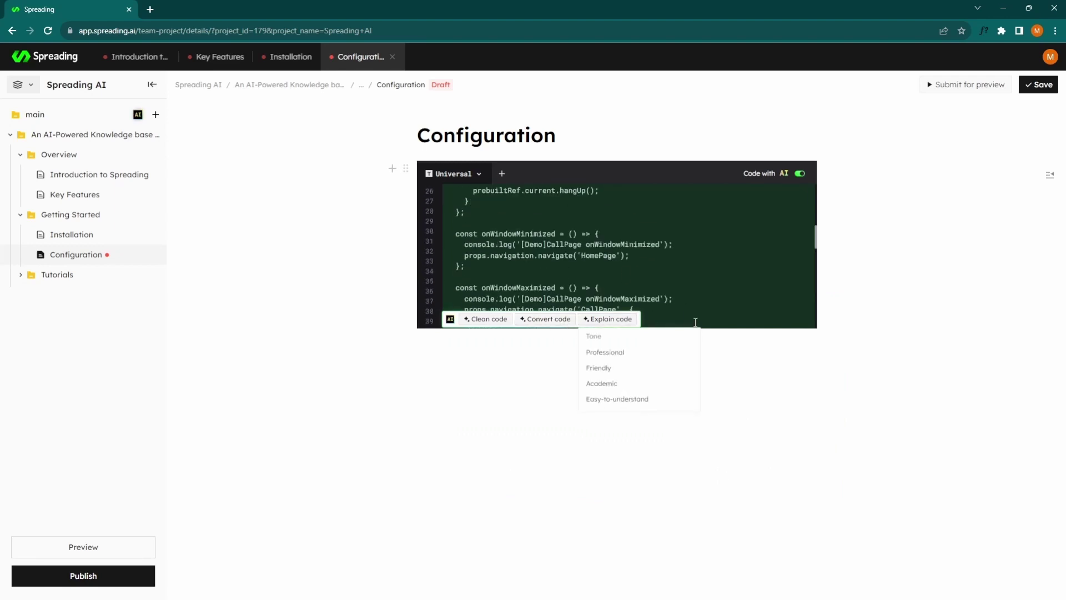
mouse_move(685, 359)
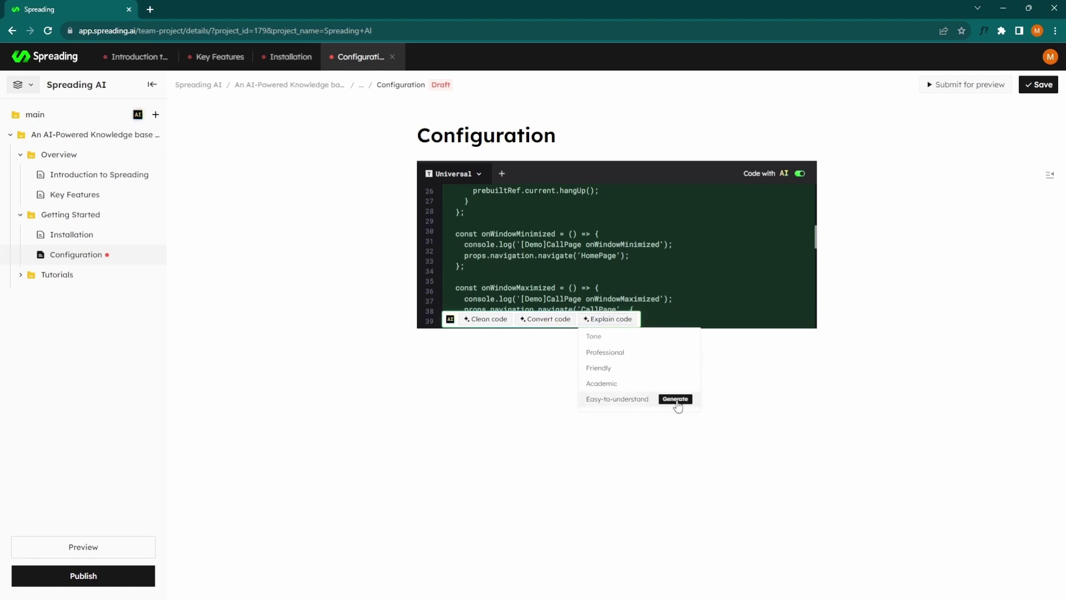
click(676, 400)
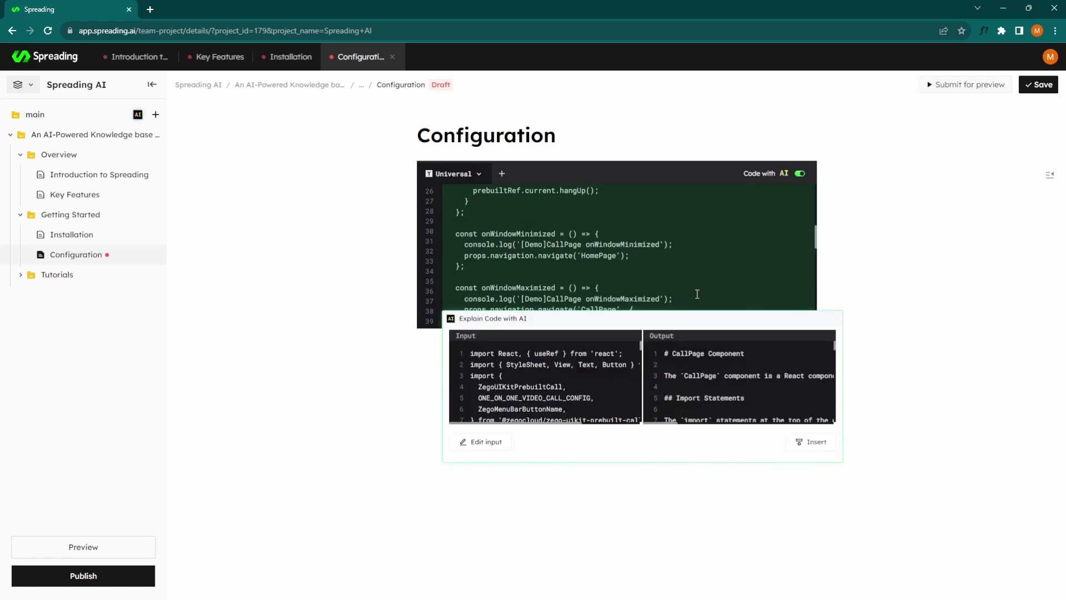
scroll(611, 403, down, 3)
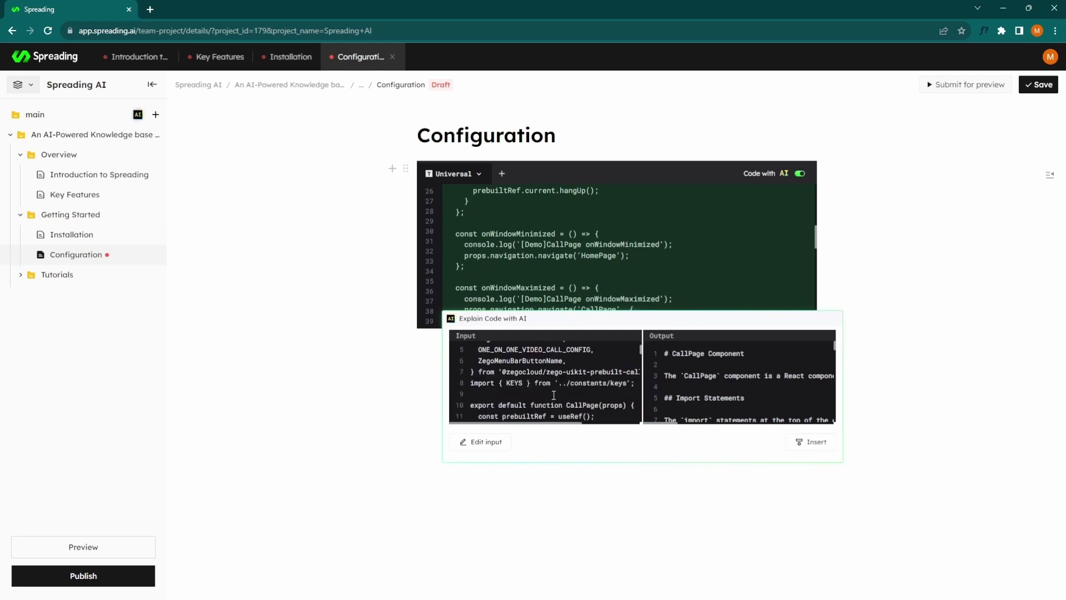
scroll(757, 385, down, 6)
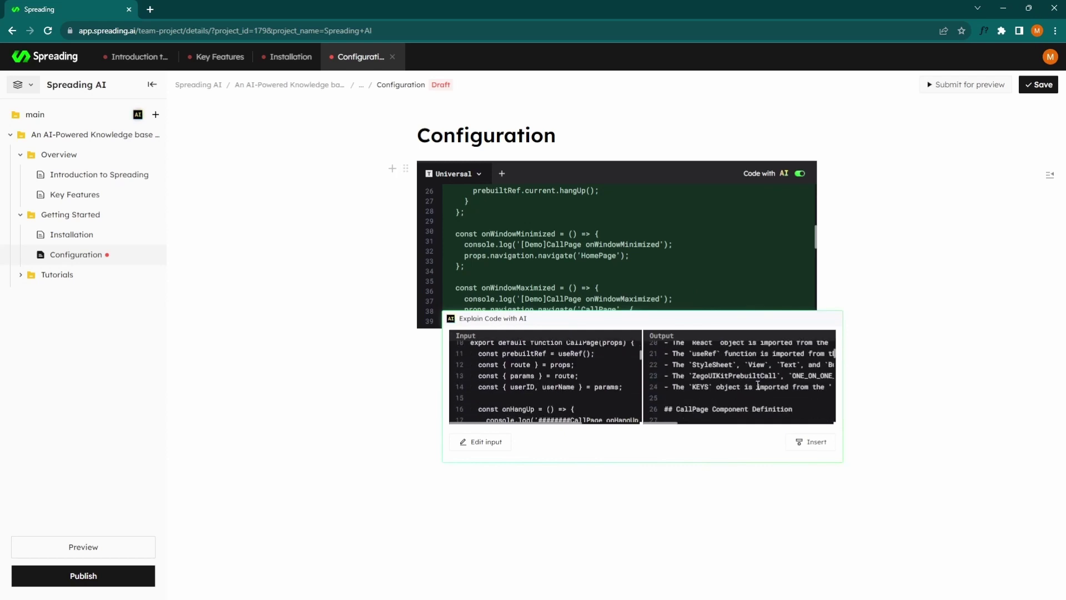
click(813, 442)
scroll(802, 378, down, 15)
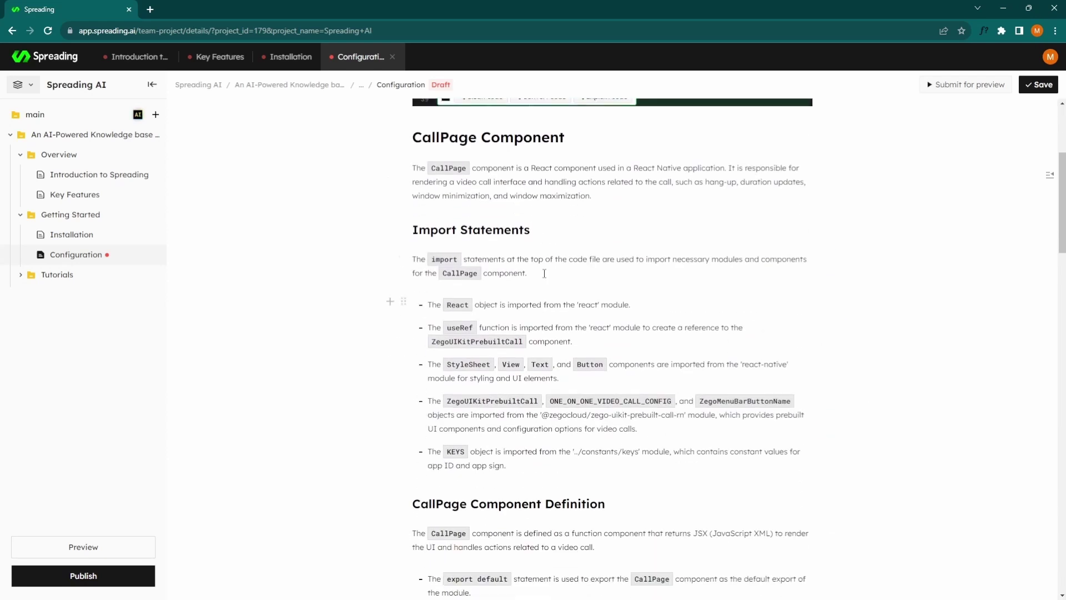
scroll(604, 309, down, 10)
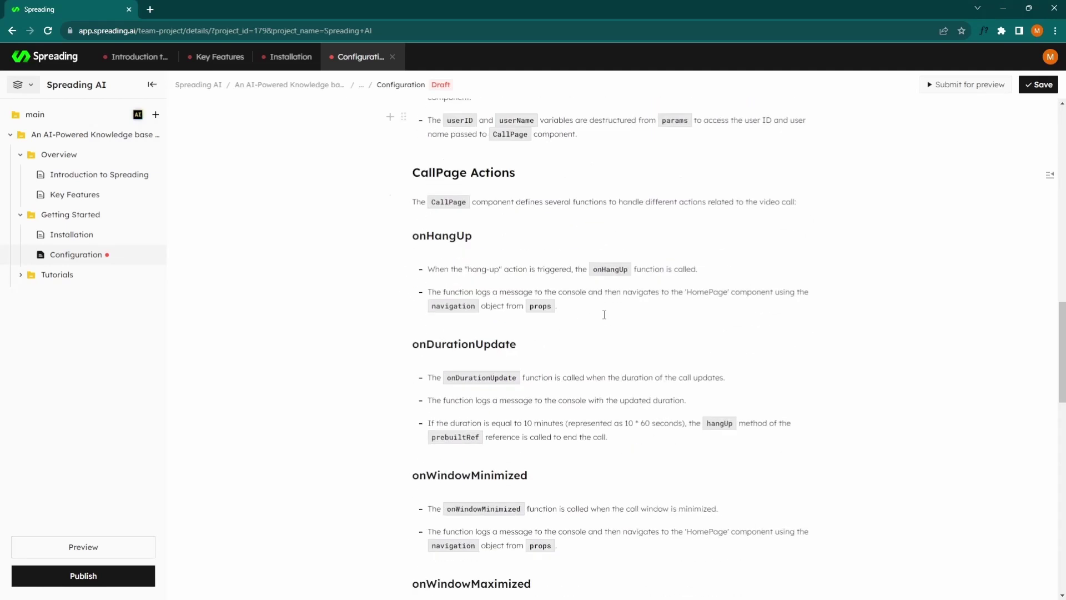
Step: Insert the image Planet9_3840x2160 - Copy beneath the introductory paragraph of the Import Statements section
scroll(598, 266, up, 20)
scroll(598, 266, down, 5)
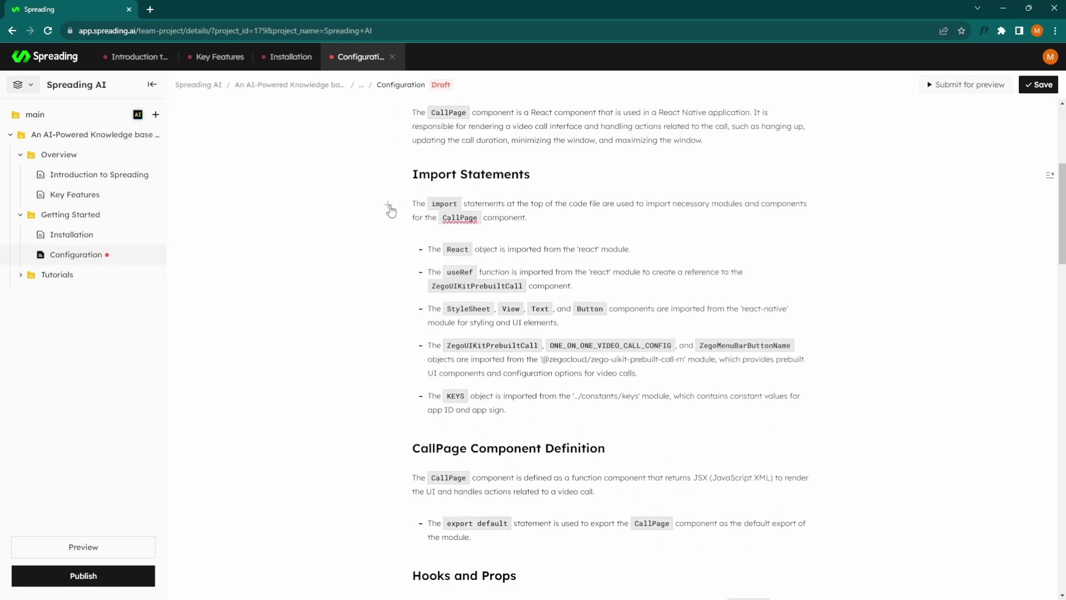
click(388, 204)
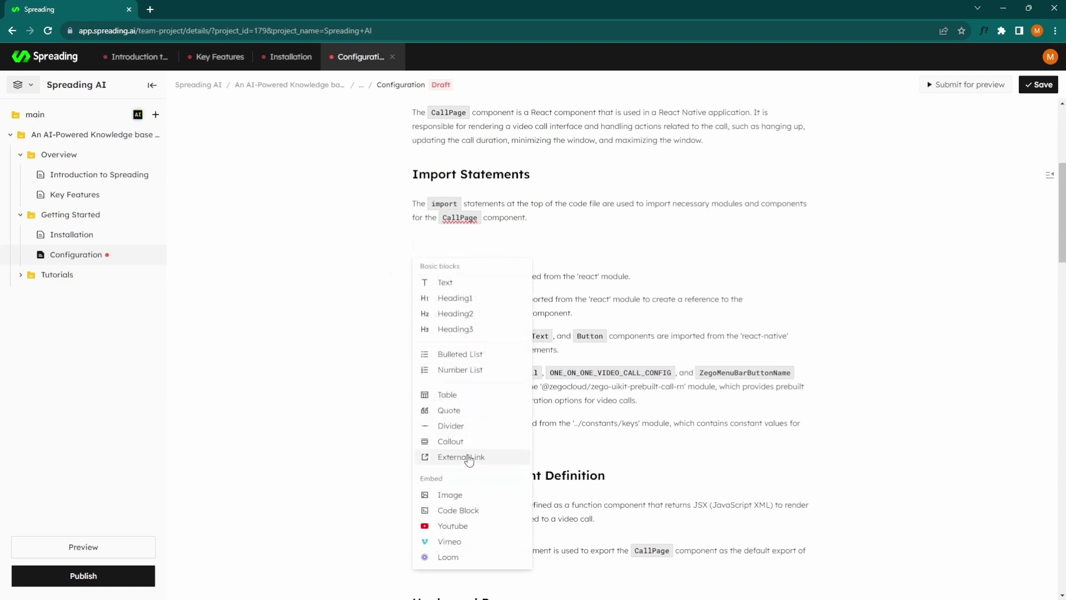
click(465, 497)
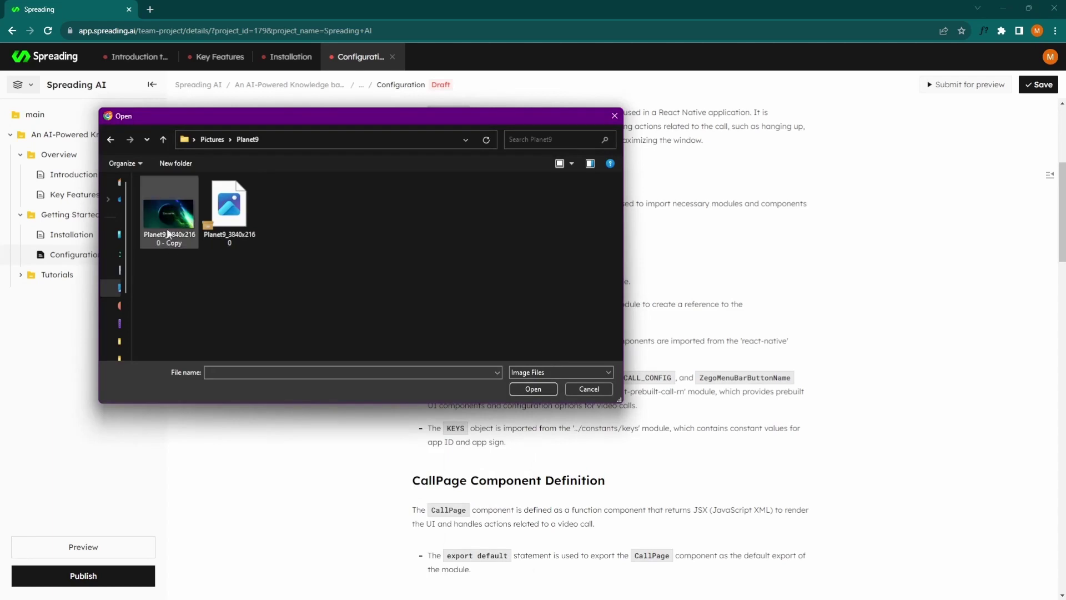
drag(413, 118, 379, 95)
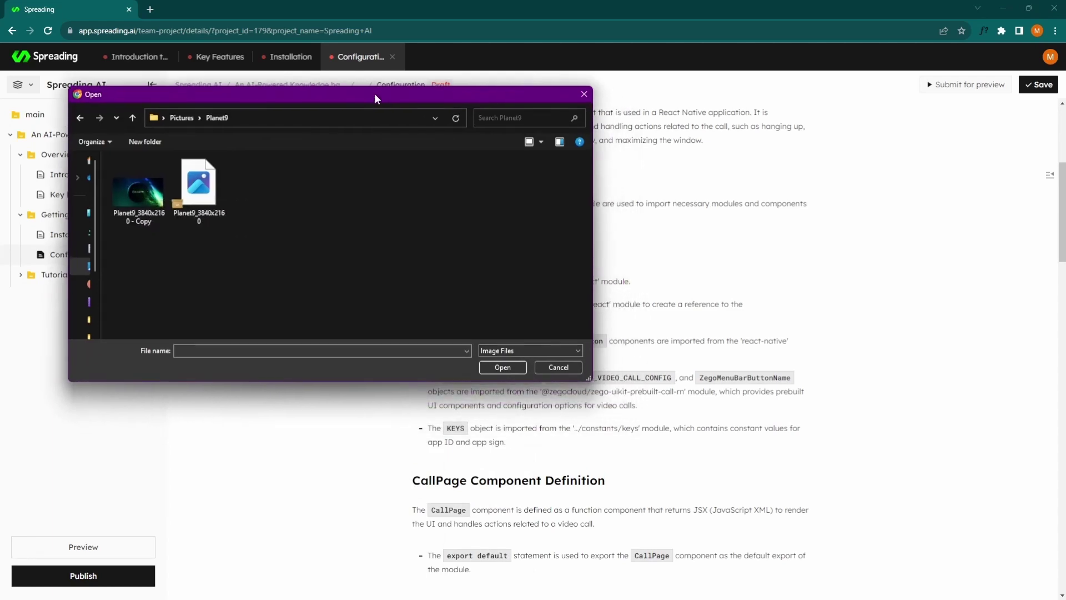
double_click(134, 193)
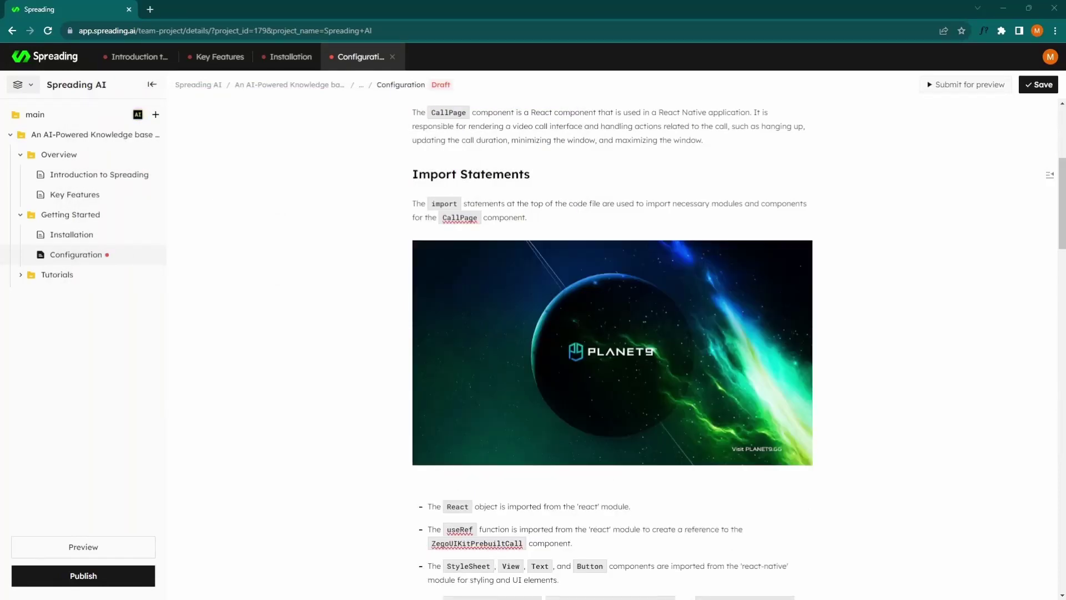
scroll(532, 361, down, 10)
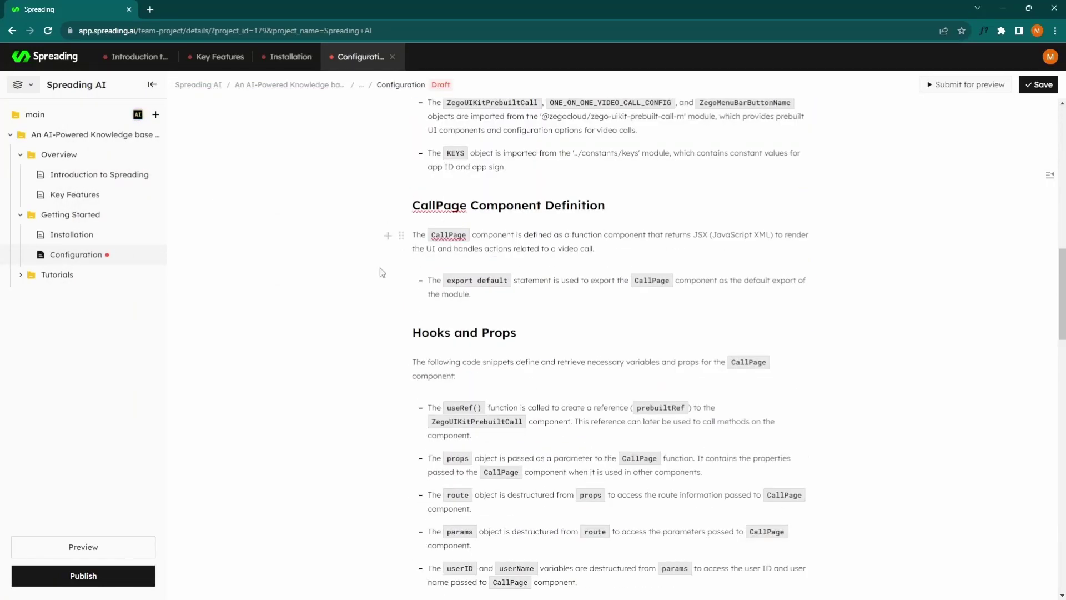
Step: Open the Creating a Knowledge Base page under Tutorials for editing and insert a code block
click(21, 276)
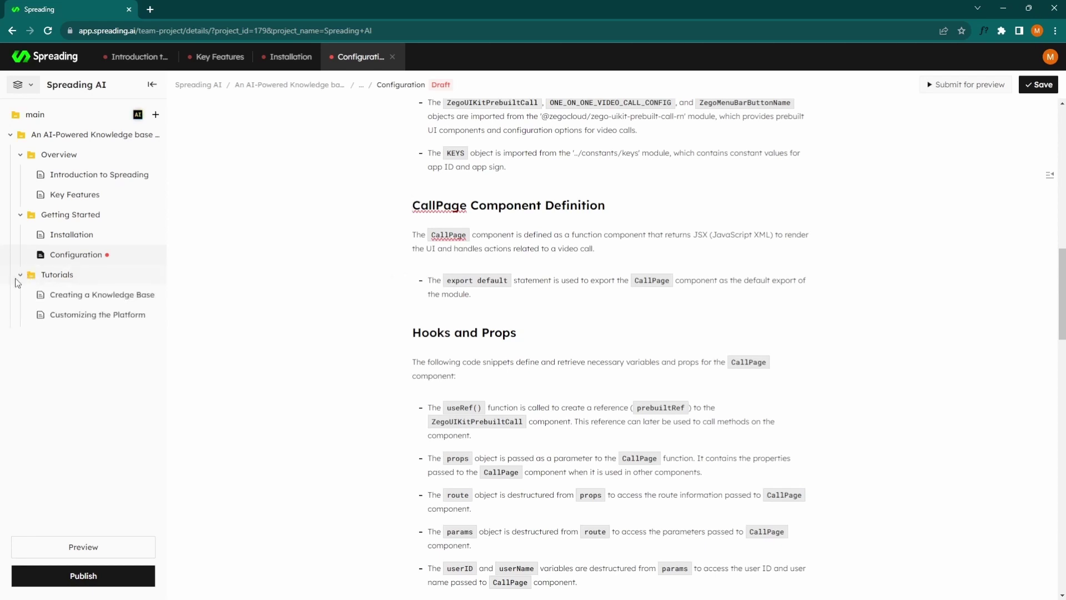
click(102, 294)
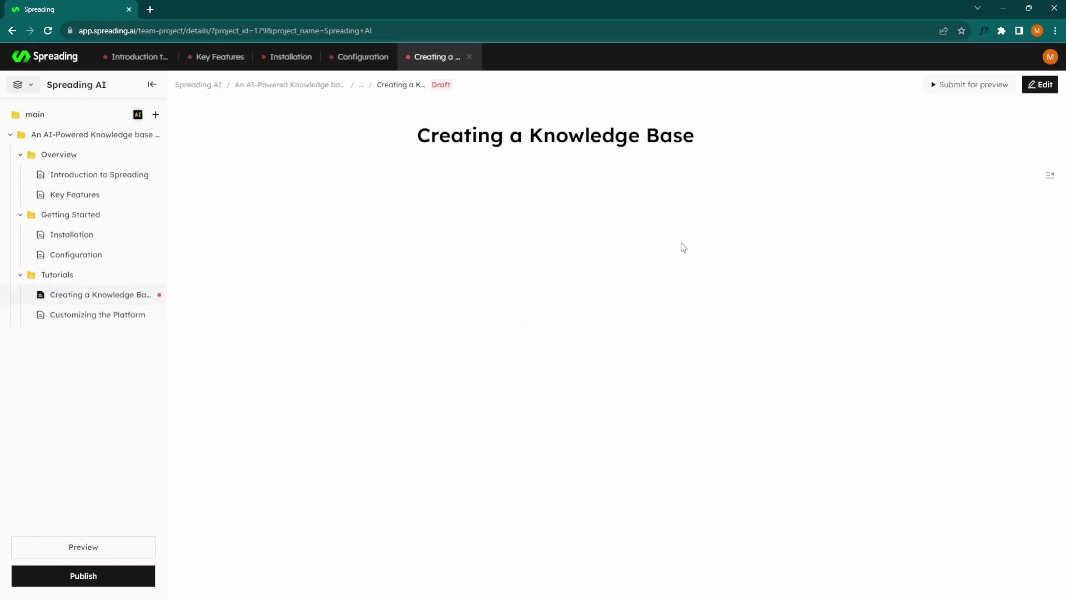
click(1048, 85)
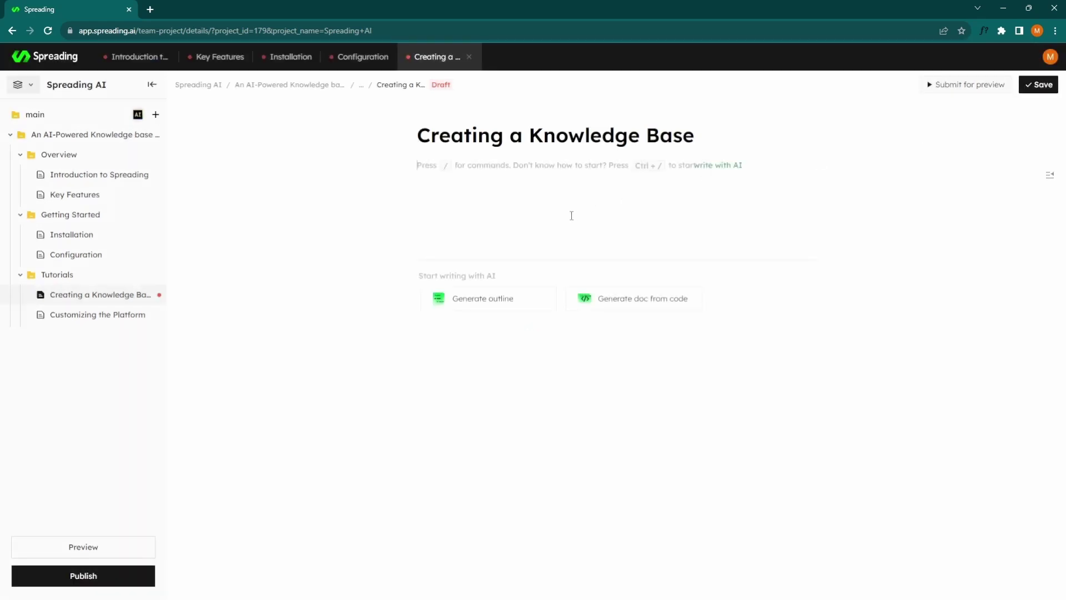
text(/)
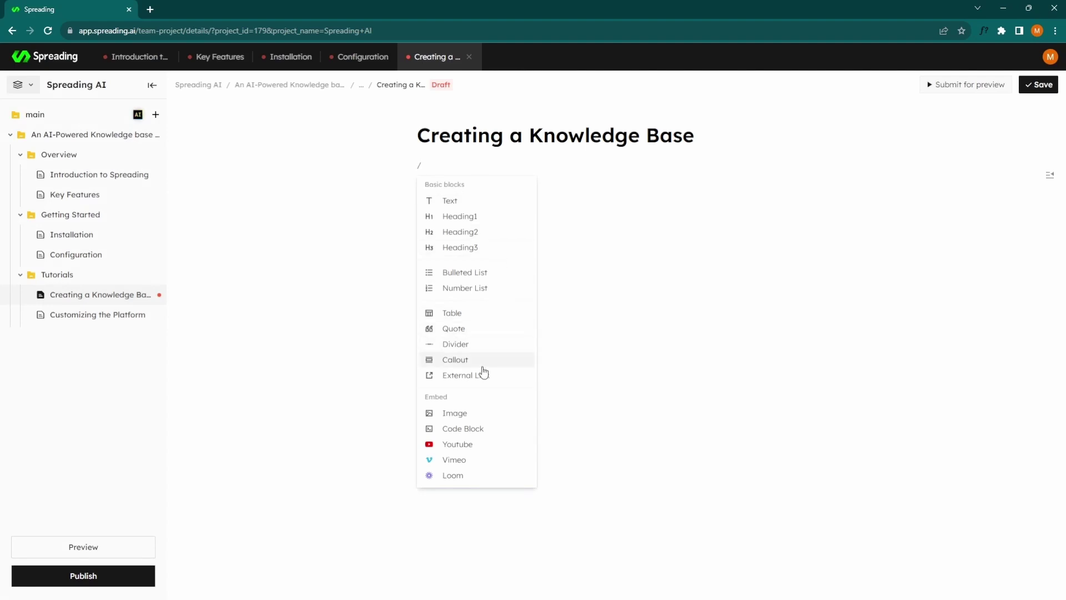
click(465, 428)
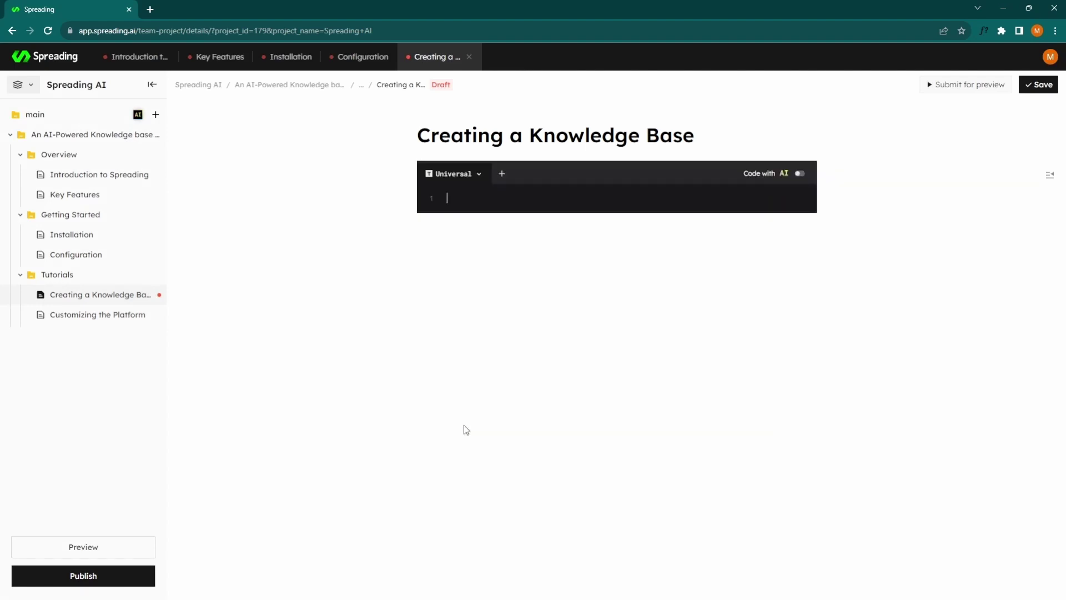
Step: Write the three-line function a(num) in the code block, returning num*num
text(fucntion a(num){)
key(Return)
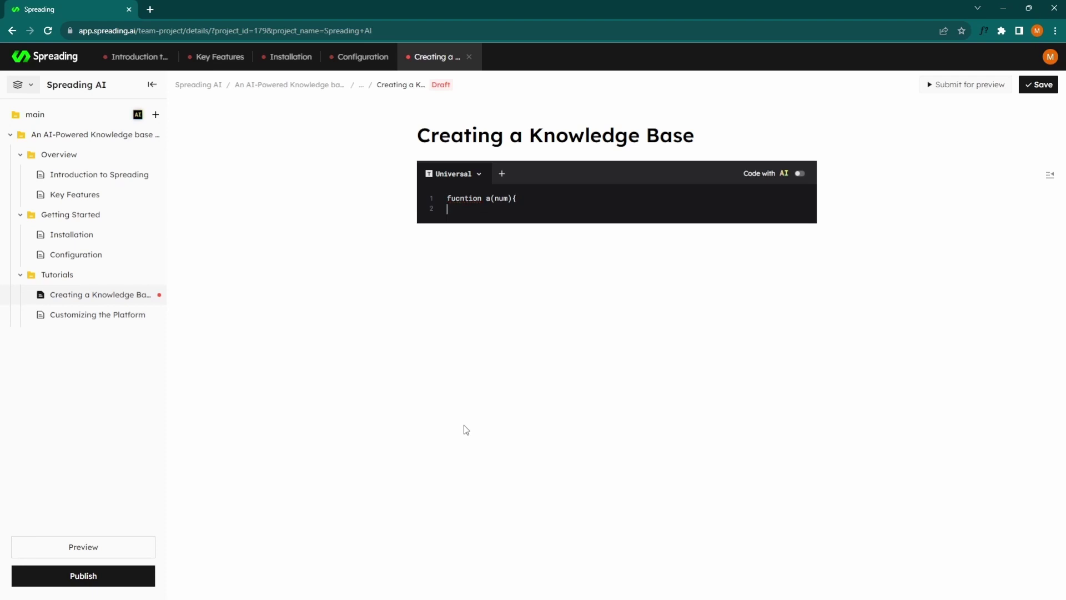
key(Return)
text(return)
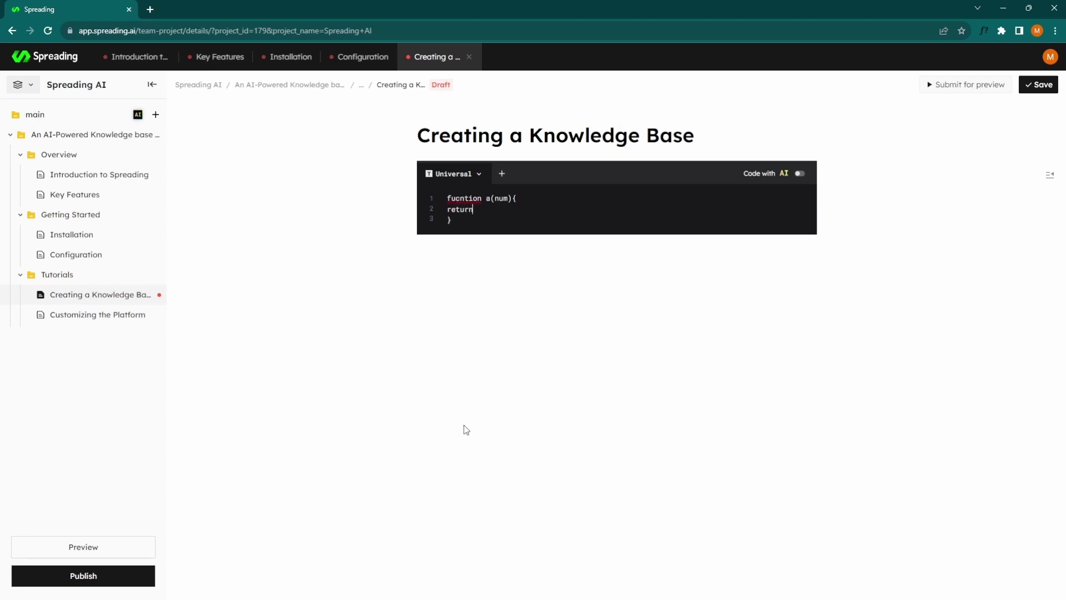
text( num*num)
text(c)
Step: Turn on Code with AI, convert the function to Java and insert the converted version into the code block
click(800, 174)
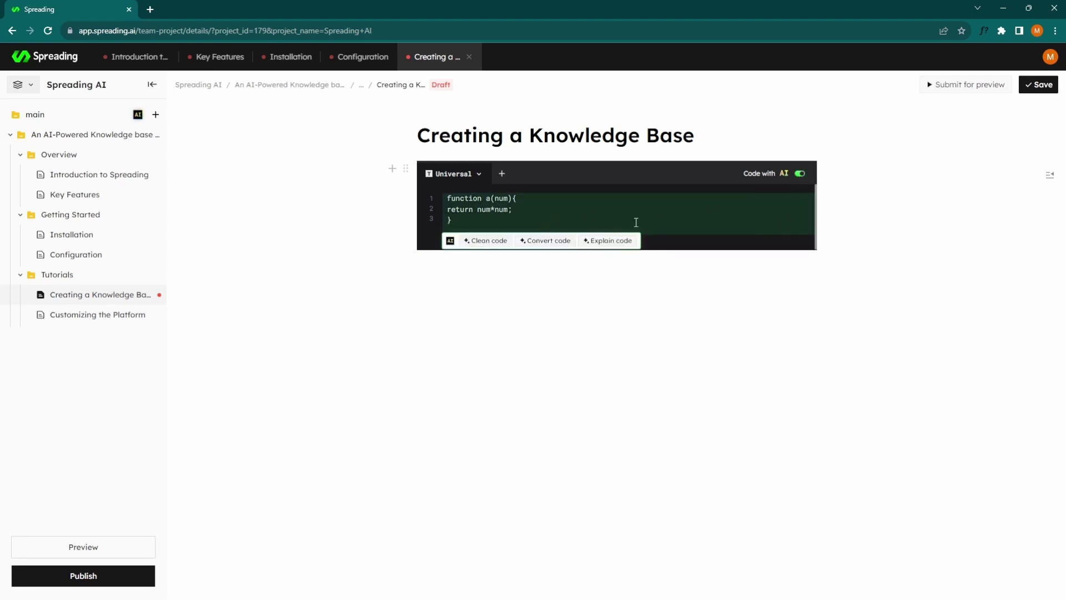
click(545, 241)
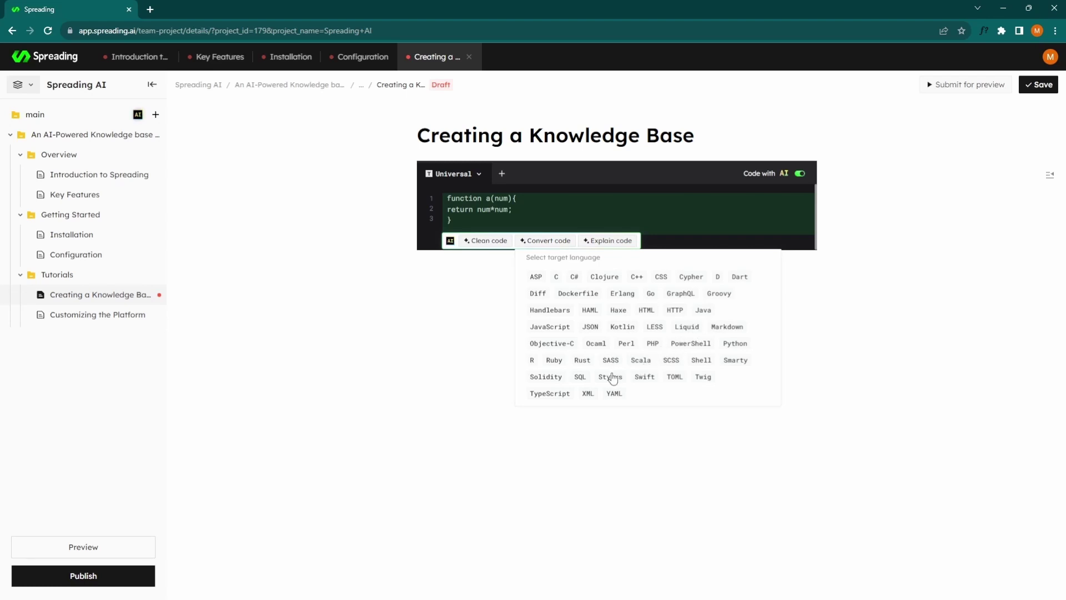
click(707, 309)
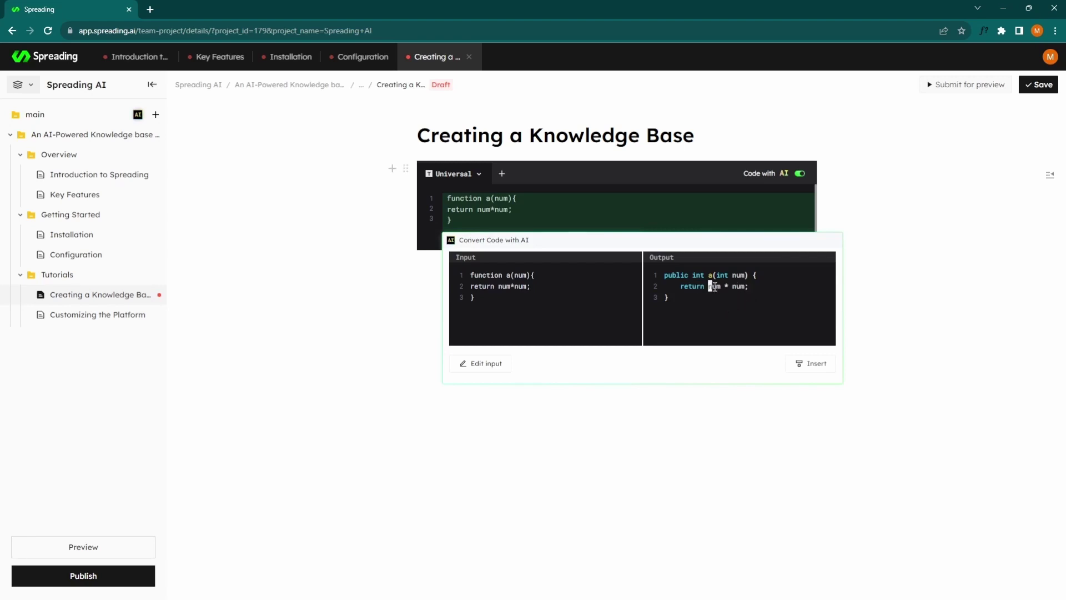
mouse_move(711, 287)
mouse_down()
mouse_move(742, 289)
mouse_move(750, 276)
mouse_move(728, 290)
mouse_up()
click(763, 293)
click(710, 290)
click(812, 365)
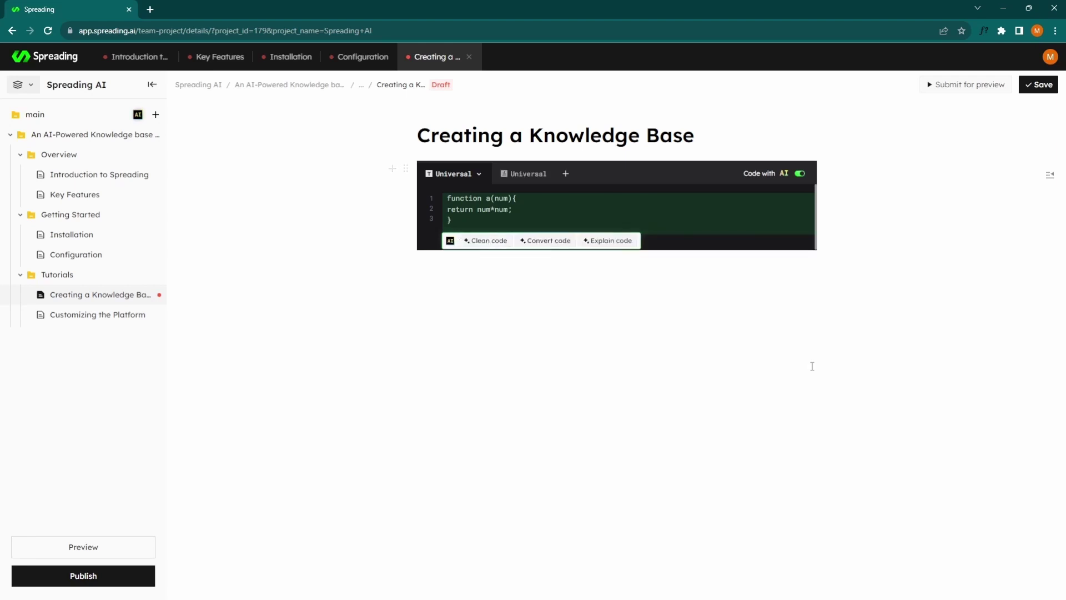
Step: Convert the Java version of the function to C with AI, check the output and insert it into the code block
click(529, 177)
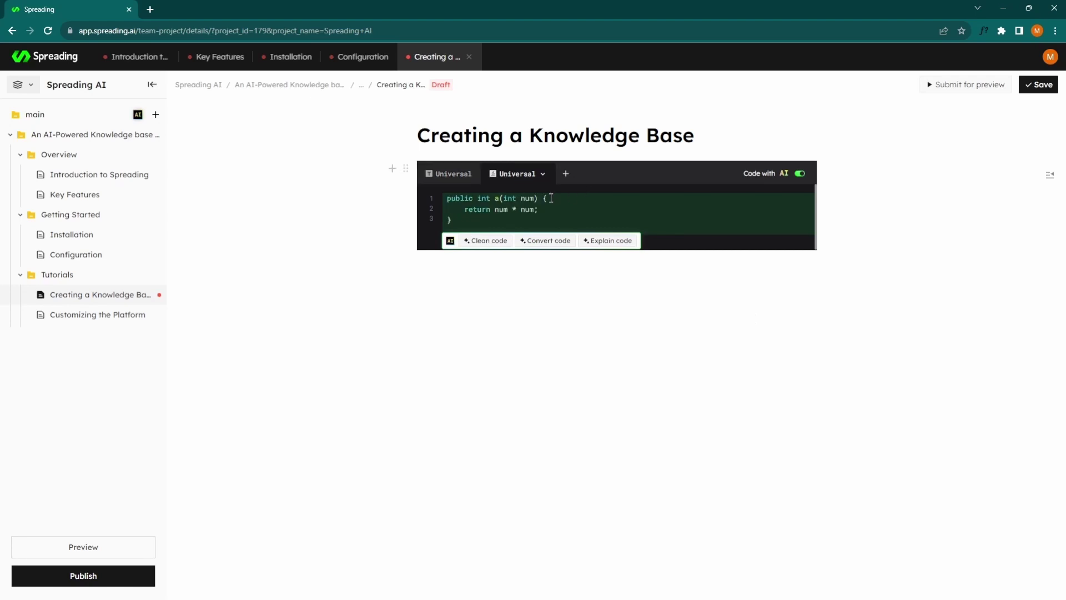
click(560, 240)
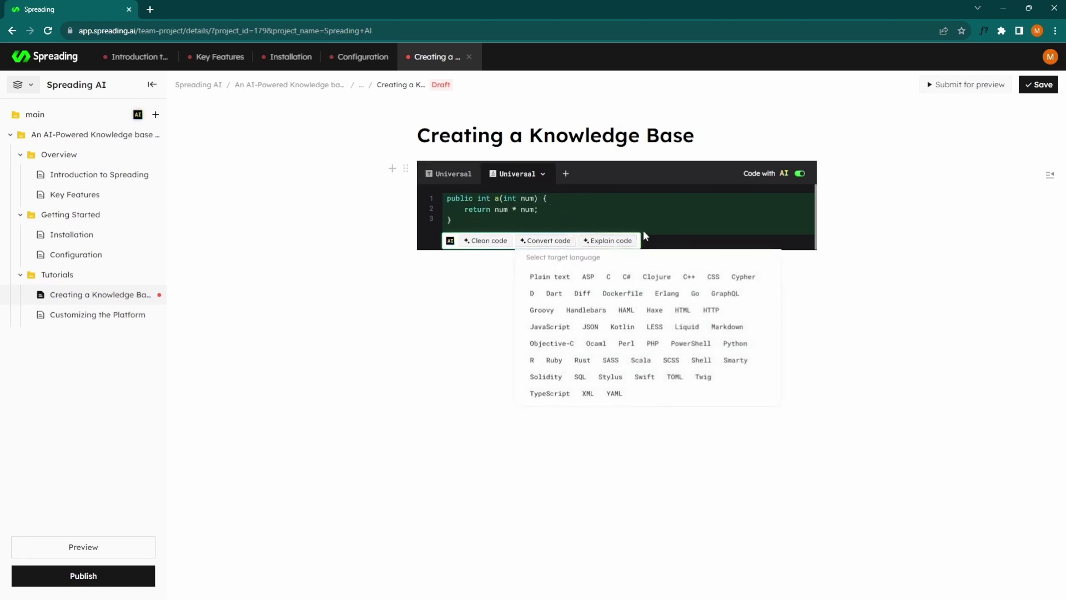
click(610, 277)
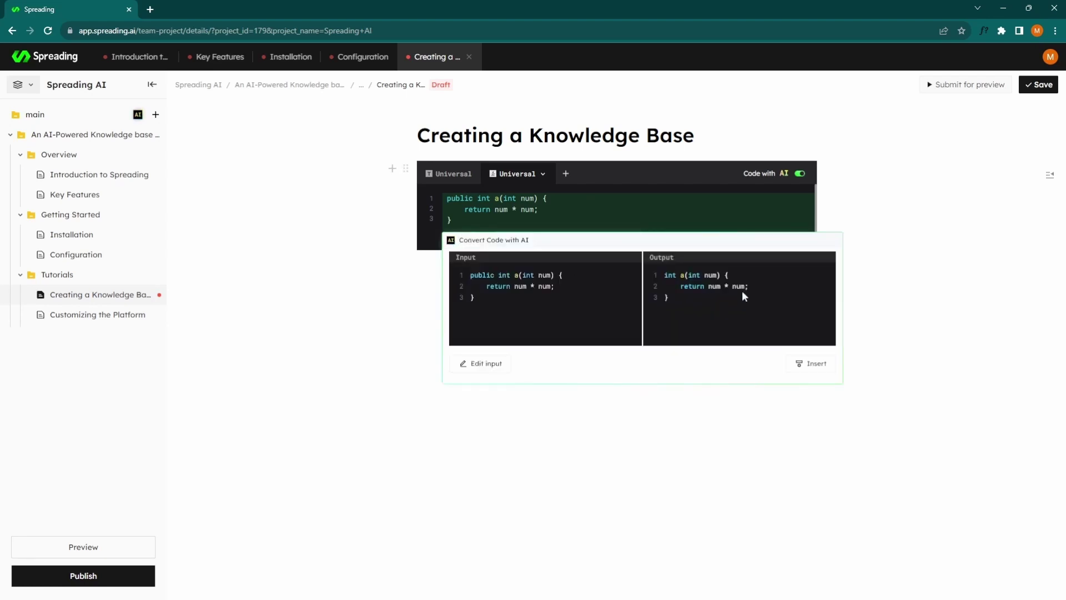
drag(690, 295, 665, 280)
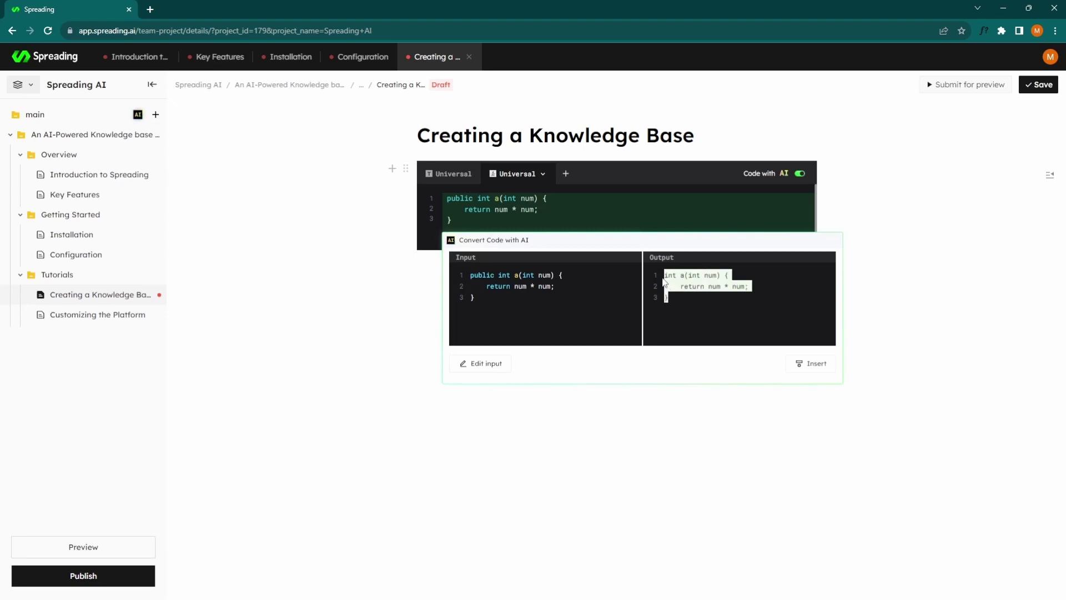
click(745, 285)
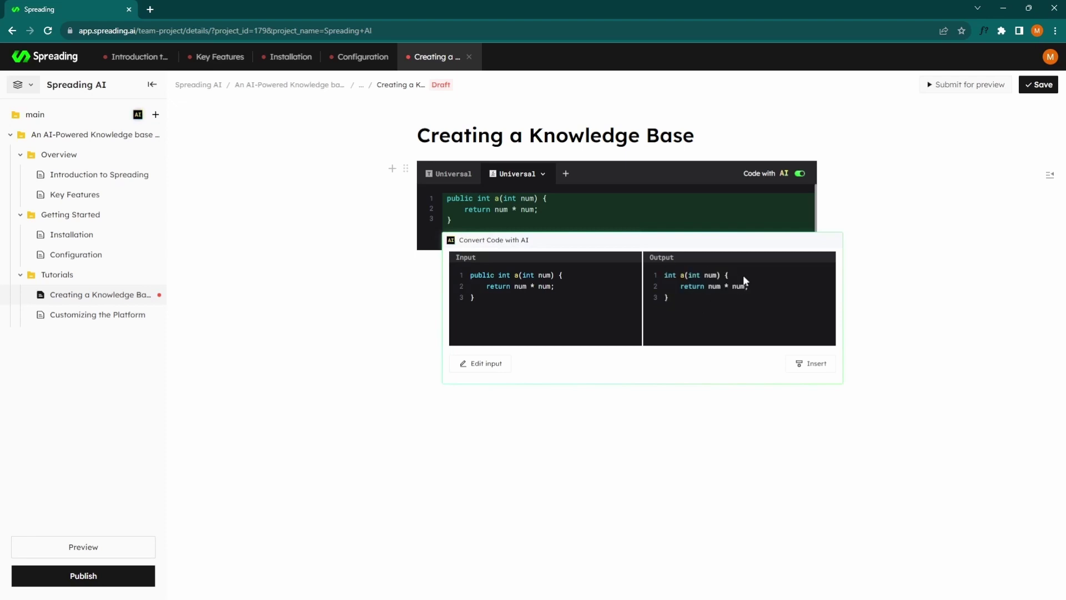
double_click(669, 275)
click(665, 282)
double_click(669, 275)
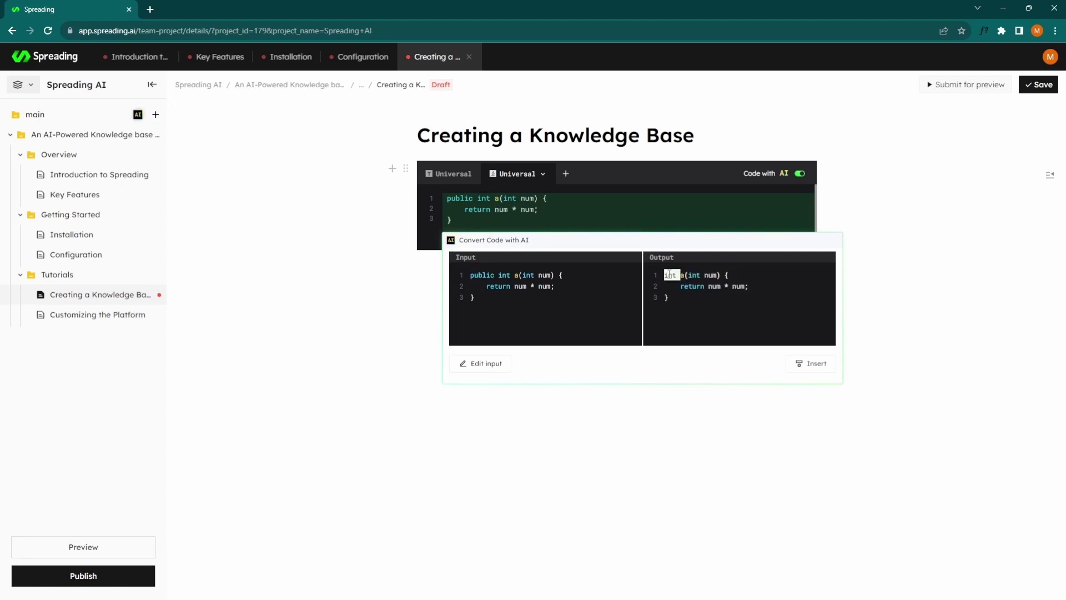
click(702, 277)
drag(688, 275, 752, 290)
click(690, 289)
click(815, 365)
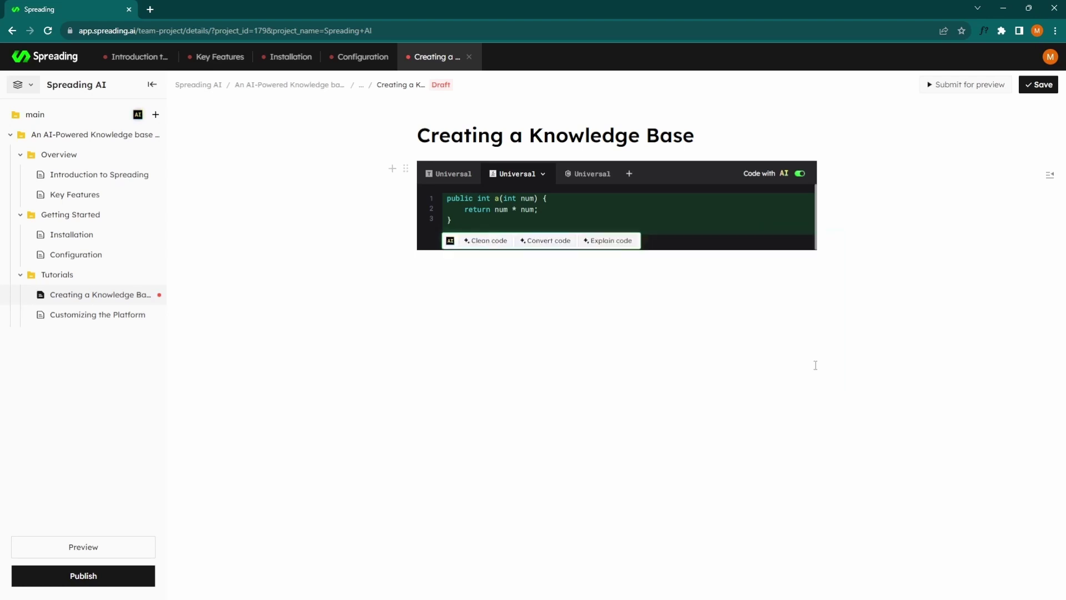
Step: Explain the C version of the function with AI in a Professional tone, insert the explanation below the code block and review it
click(586, 176)
click(593, 243)
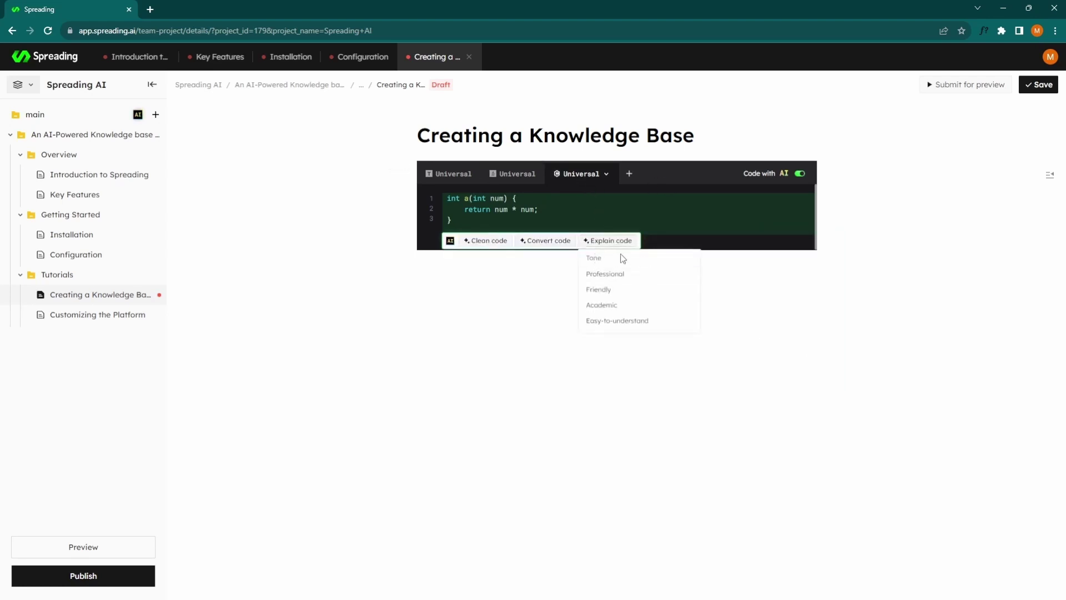
mouse_move(608, 276)
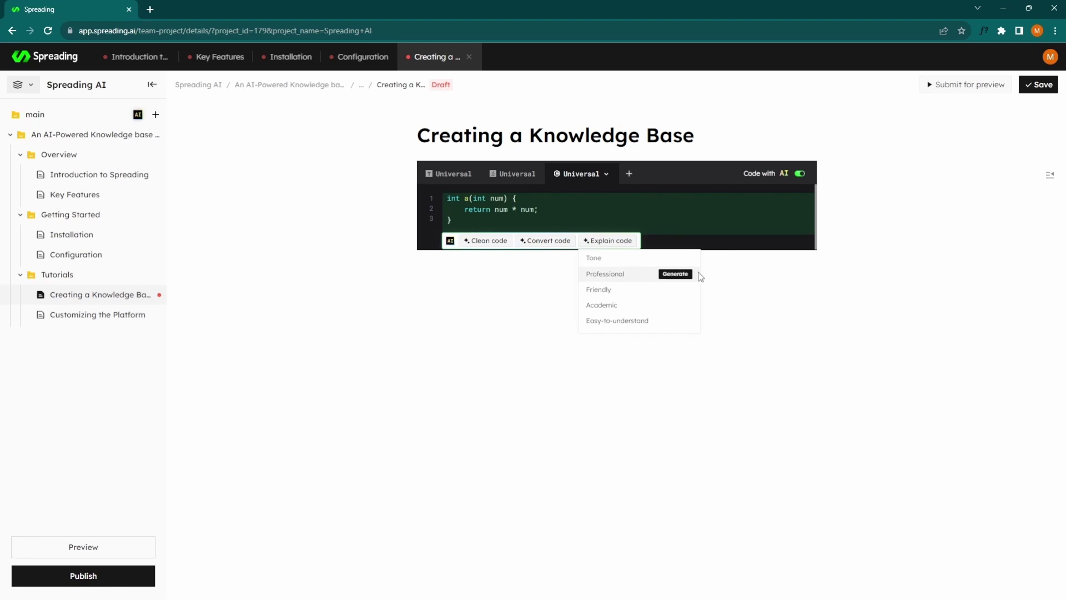
click(678, 274)
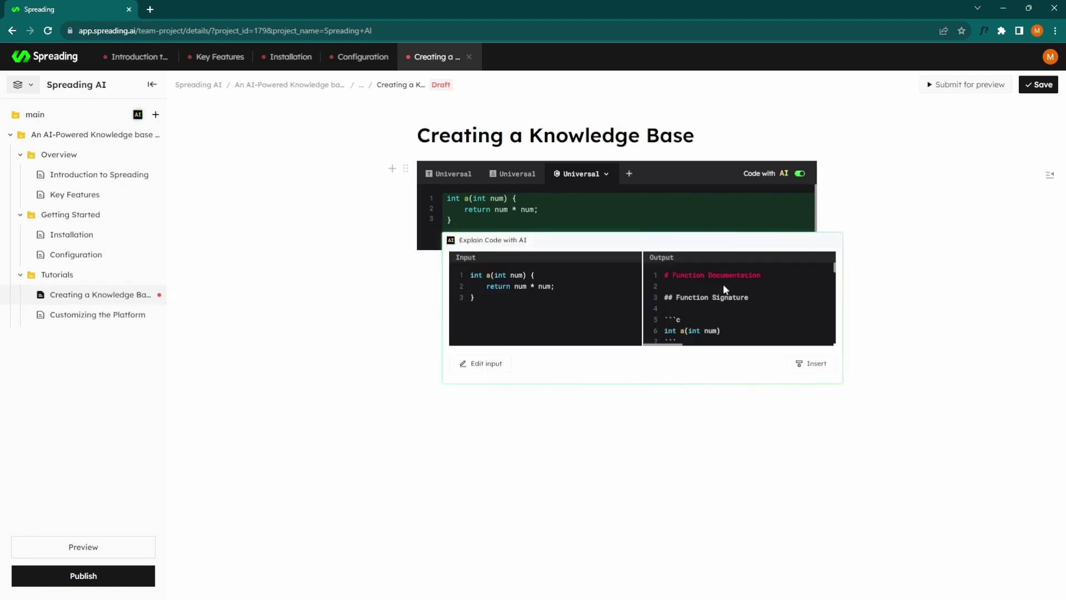
scroll(722, 297, down, 3)
click(824, 365)
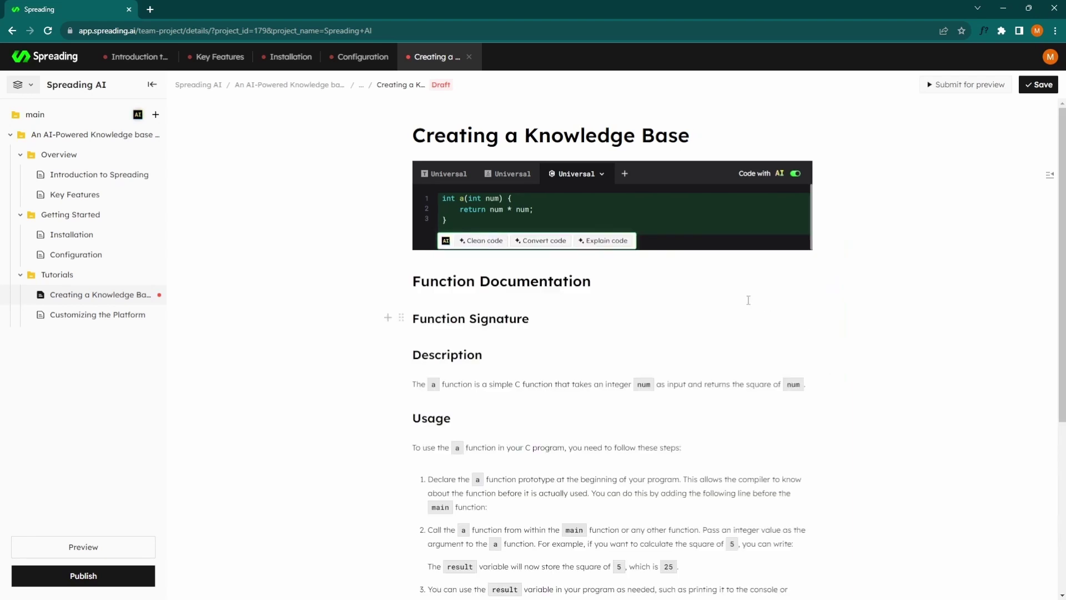
scroll(537, 315, down, 3)
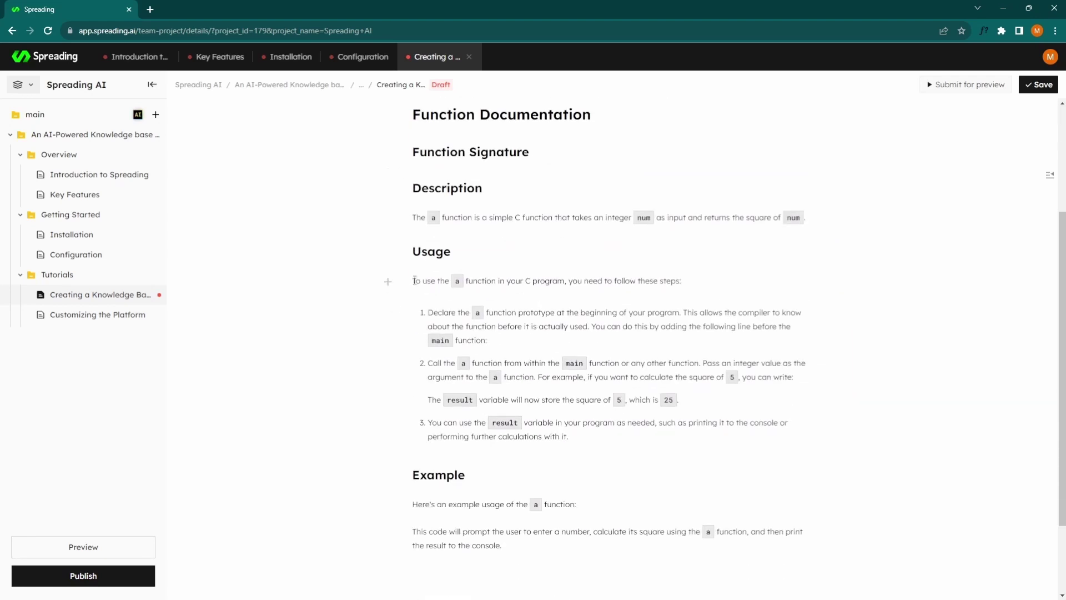
scroll(500, 318, down, 1)
scroll(461, 223, down, 1)
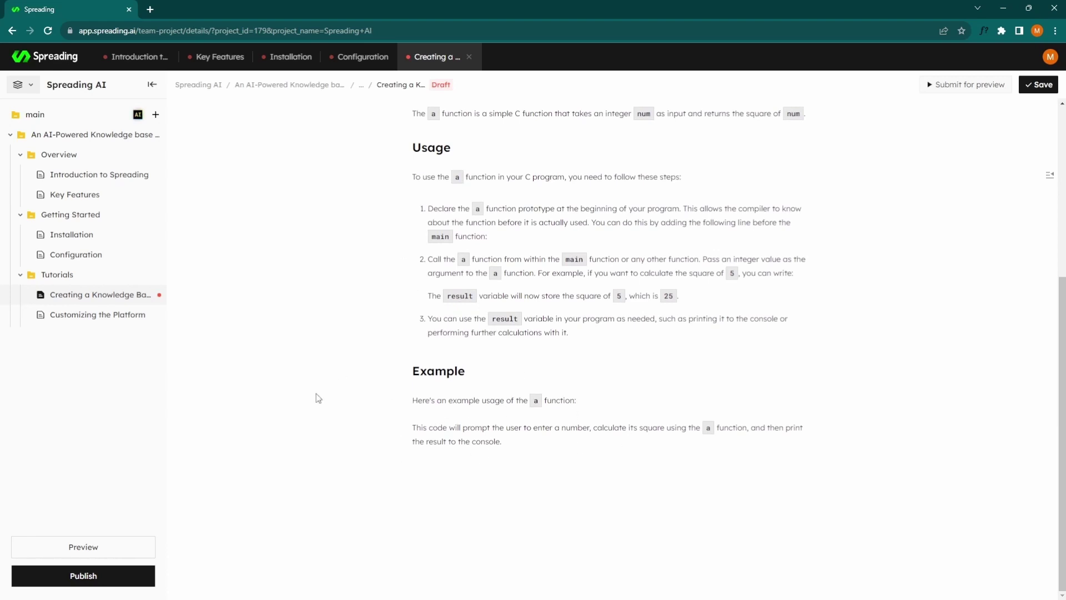
Step: Publish the project's site with the subdomain myspreadingai
click(83, 576)
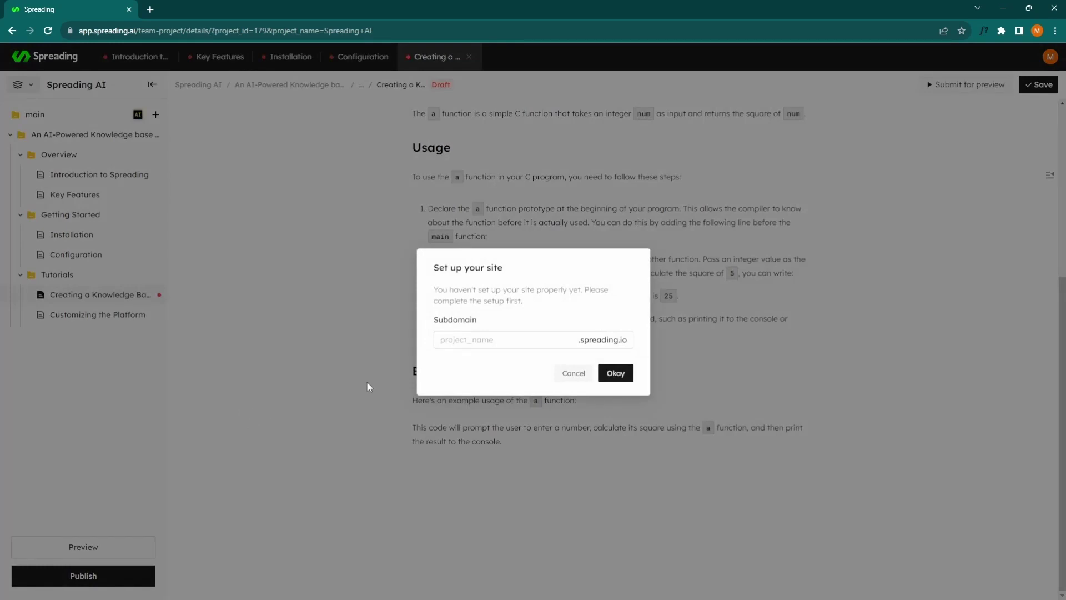
click(480, 339)
text(myspreadinga)
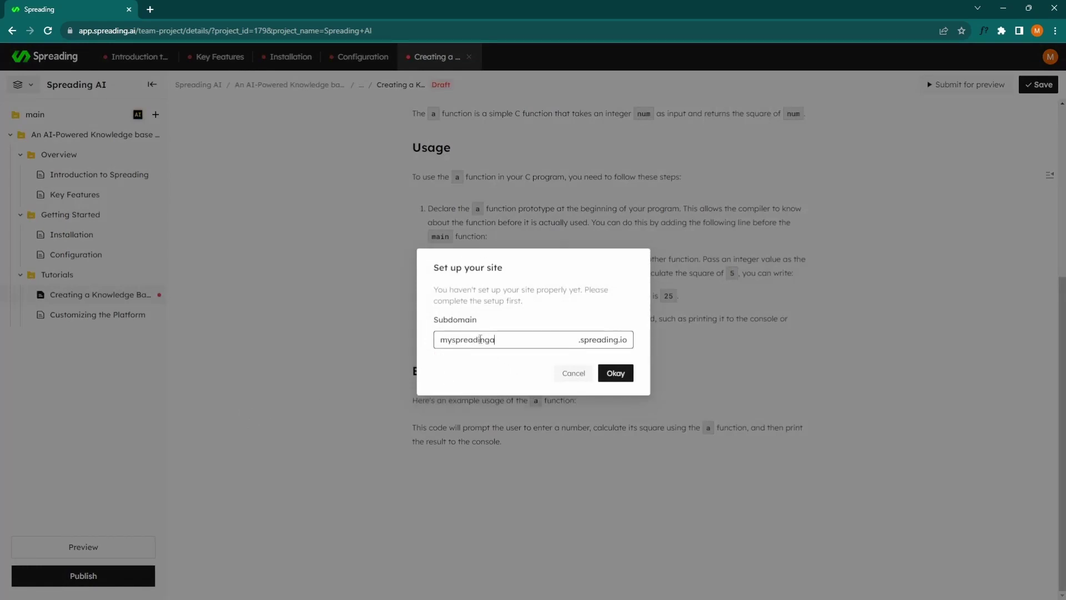
text(i)
click(614, 374)
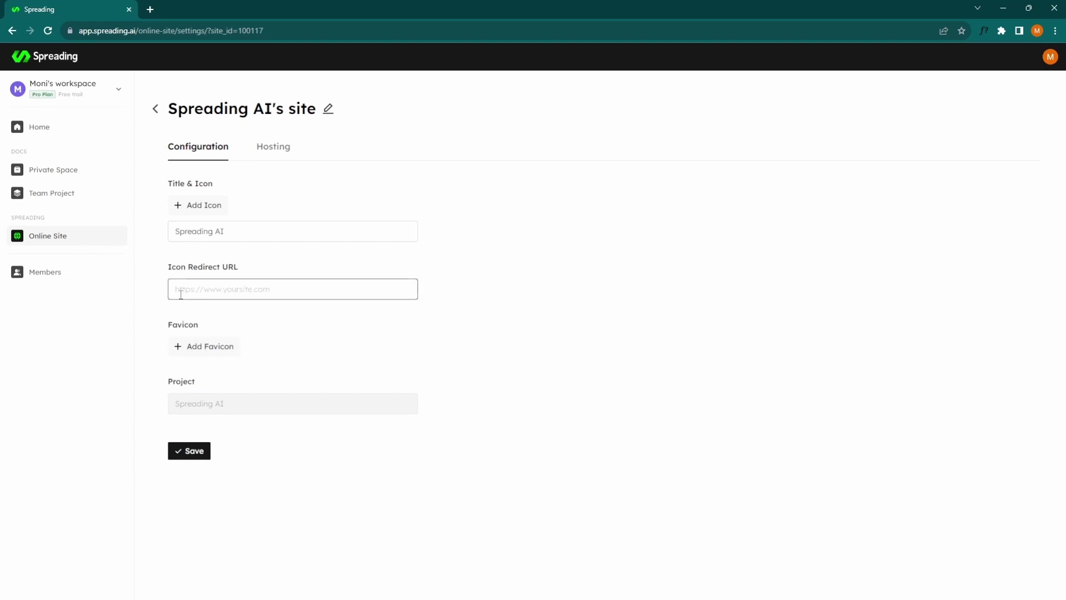
Step: Copy the Admin invitation link from the workspace's members page and join the workspace with it in the second browser profile
click(40, 276)
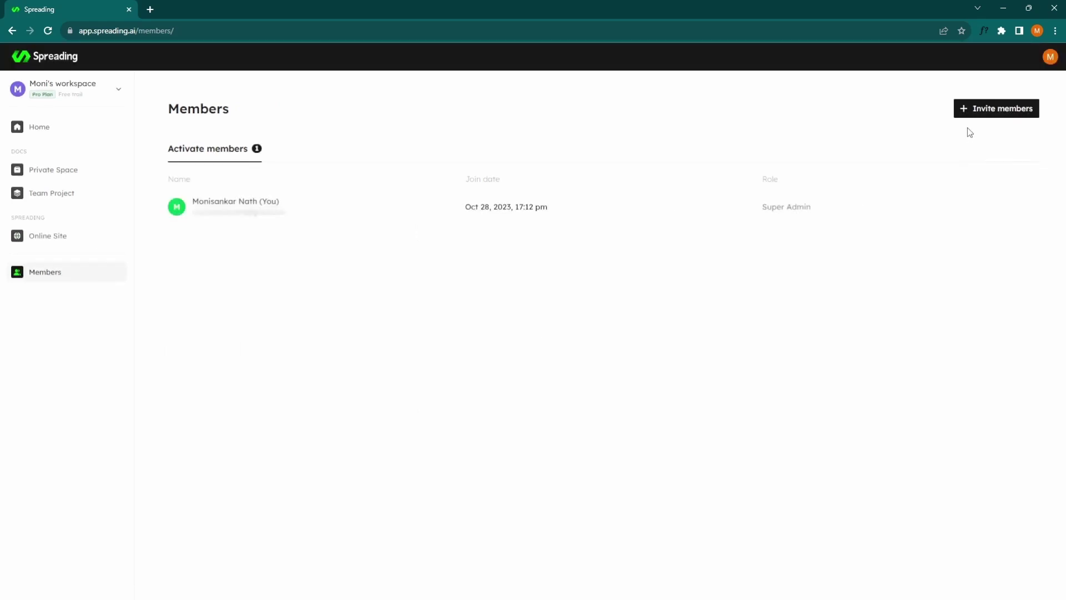
click(998, 123)
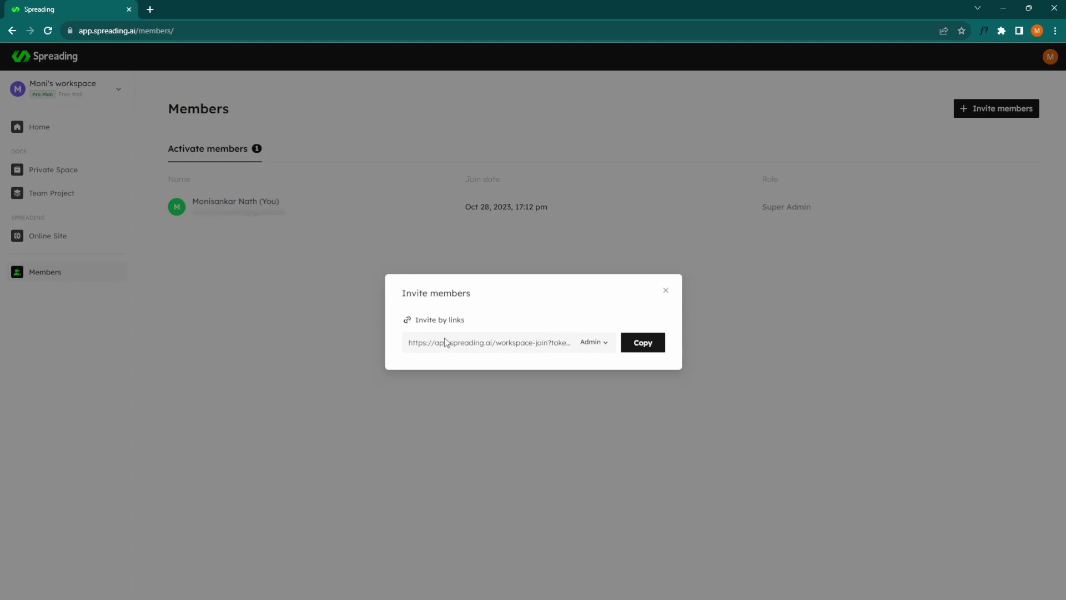
click(644, 347)
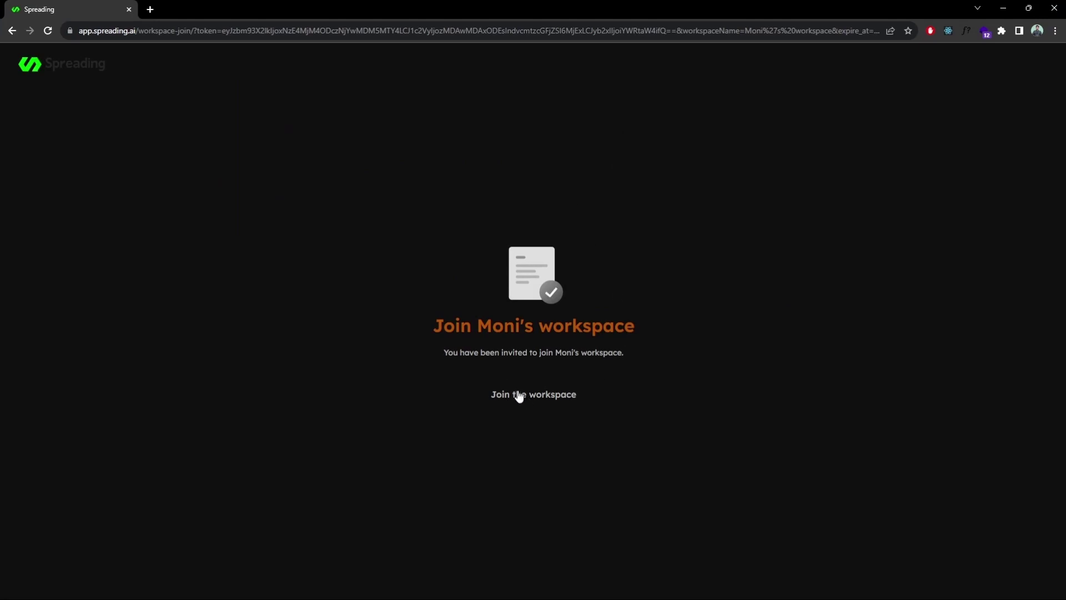
click(543, 395)
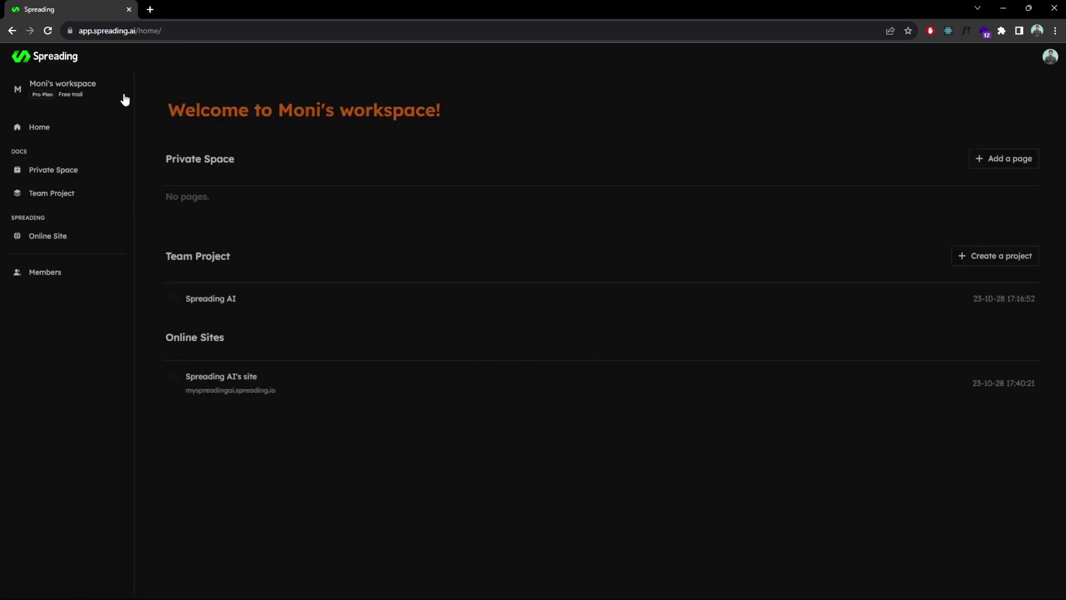
Step: Open the Configuration page under Getting Started in the Spreading AI team project
click(63, 199)
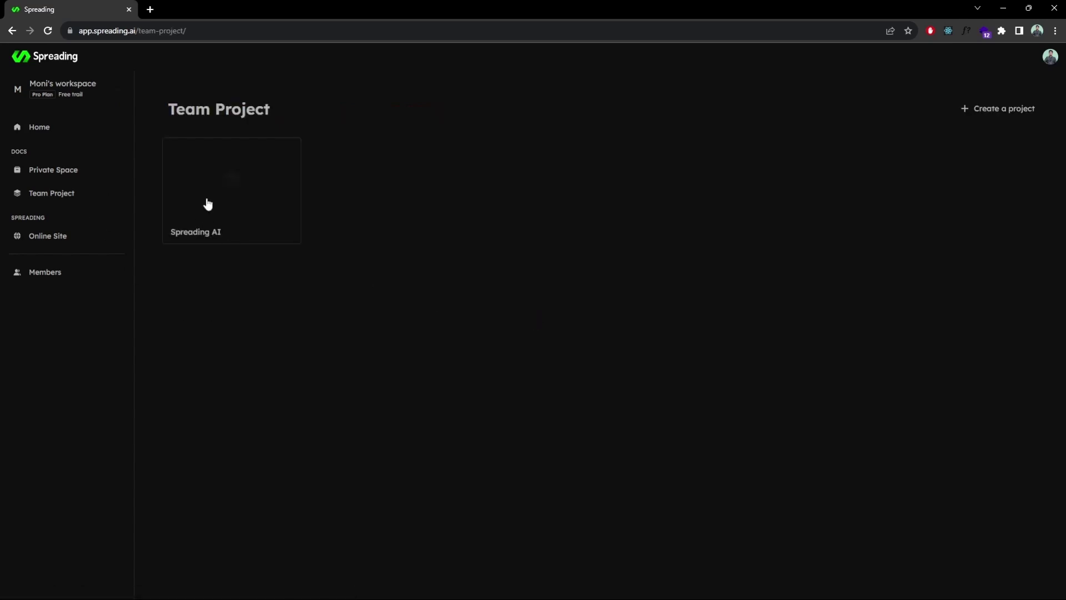
click(239, 183)
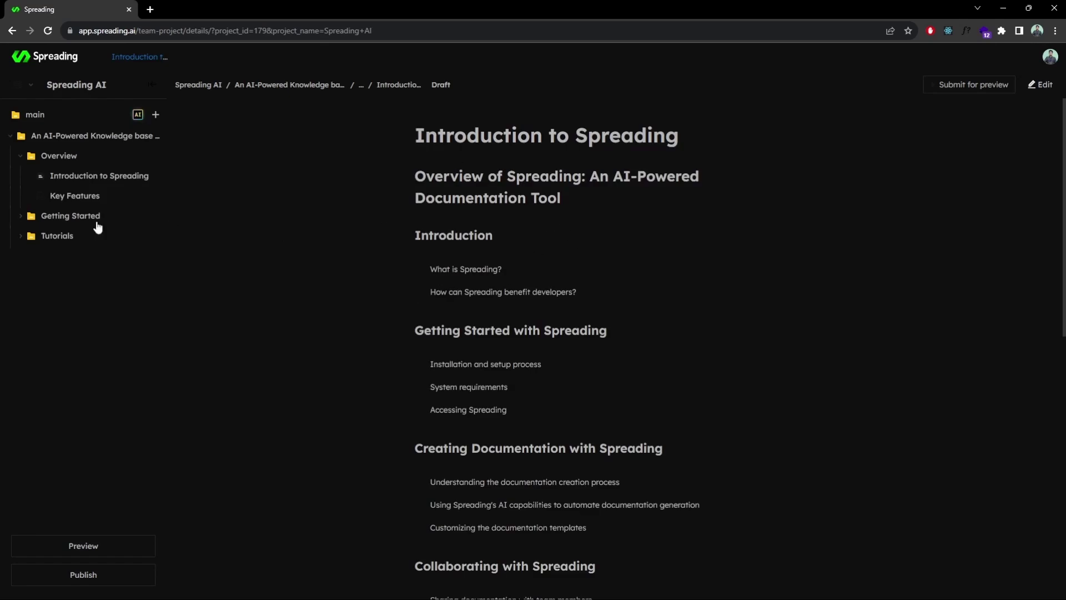
click(31, 217)
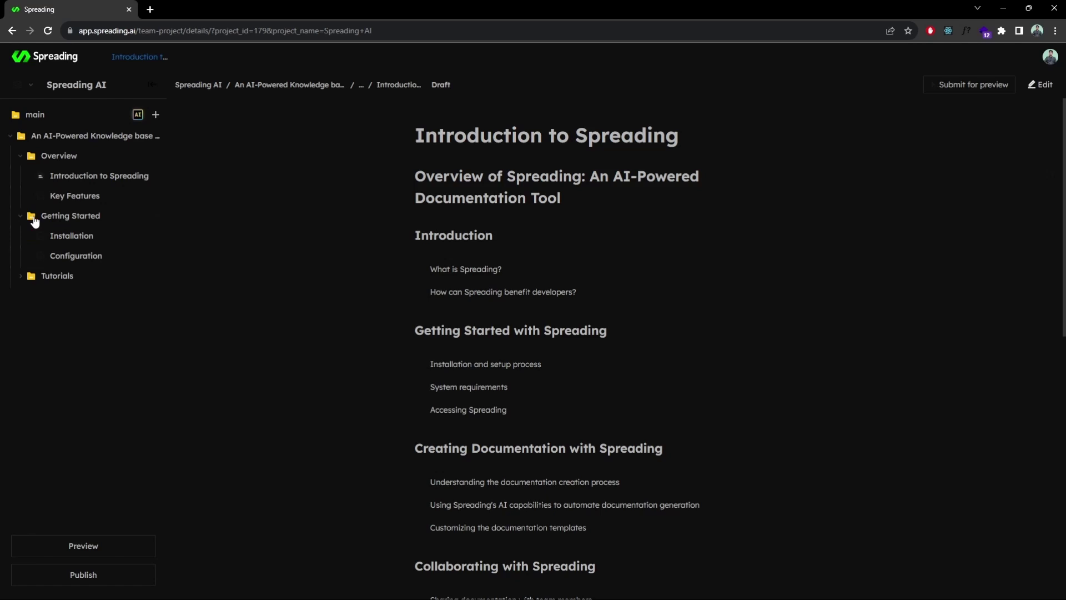
click(73, 255)
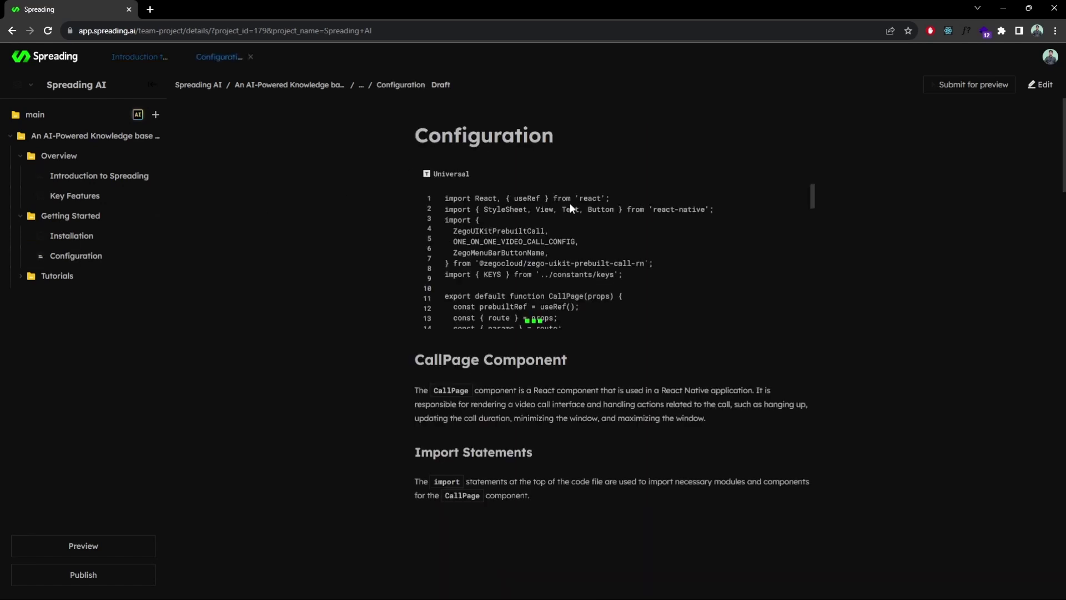
Step: Turn off the Dark Mode - Dark Reader extension for the Configuration page
mouse_move(709, 194)
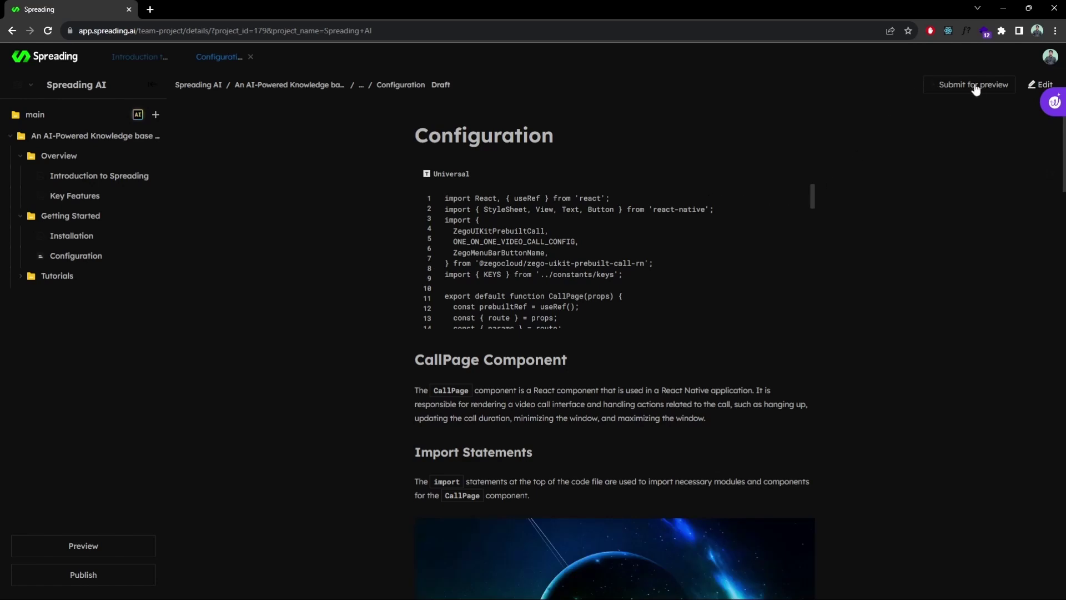
click(1002, 32)
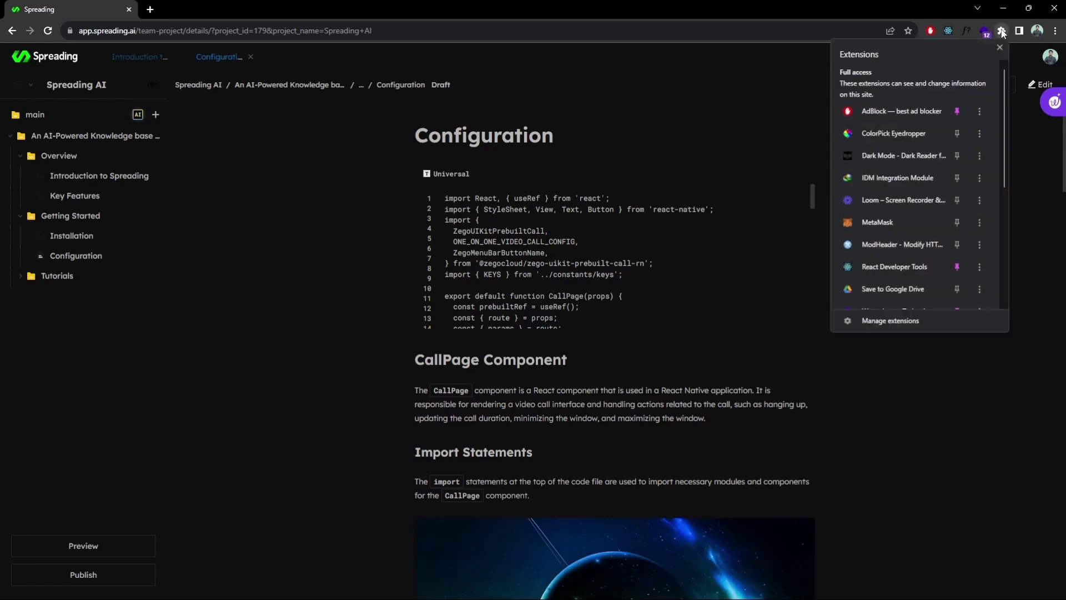
click(869, 155)
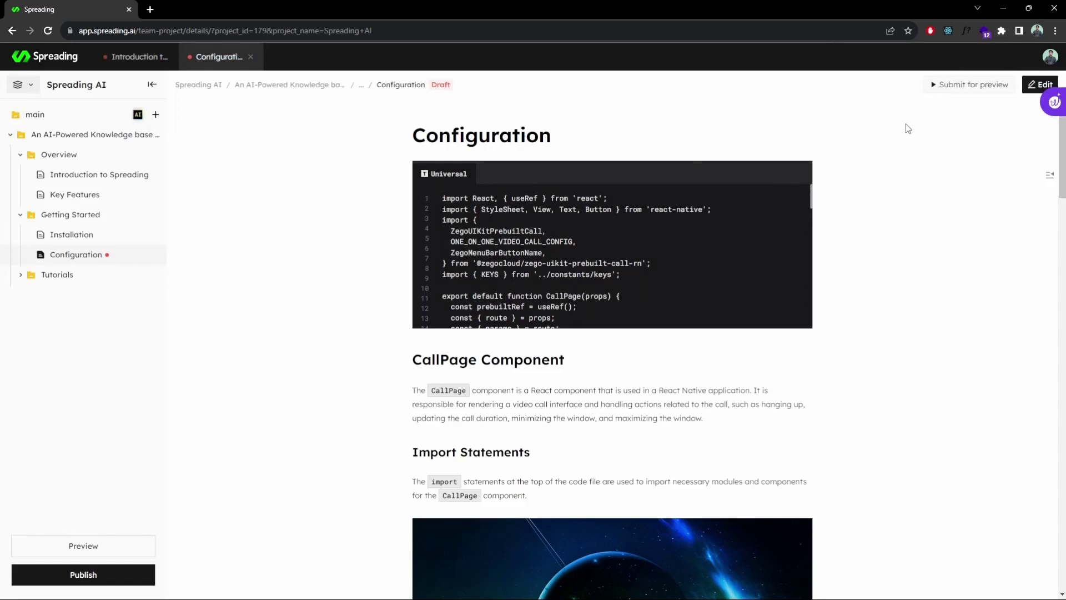
Step: Switch the Dark Mode extension on again, and turn it back off
click(984, 32)
click(1002, 32)
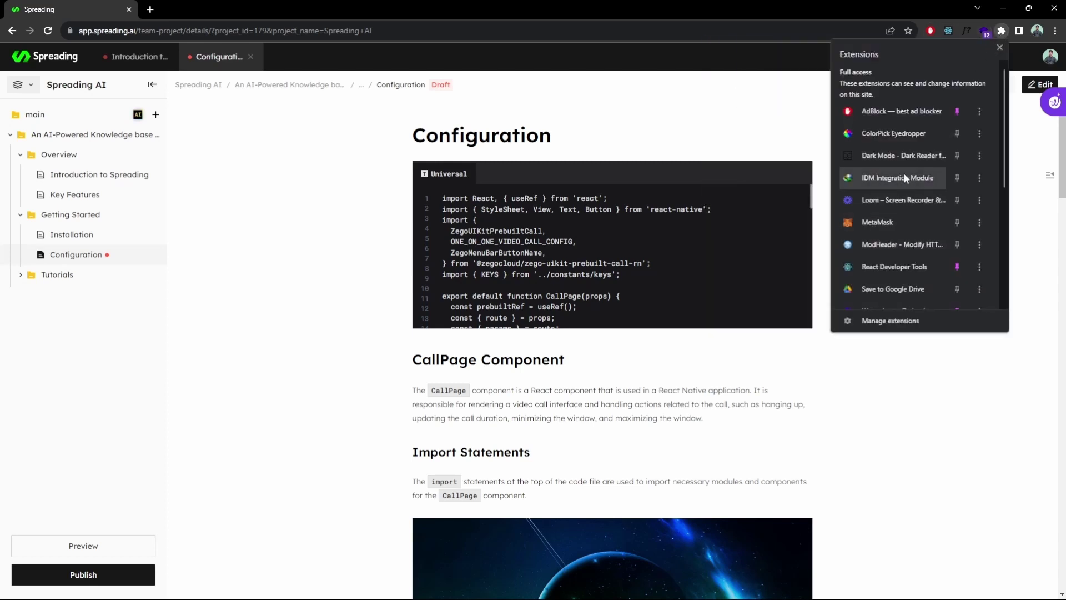
click(897, 156)
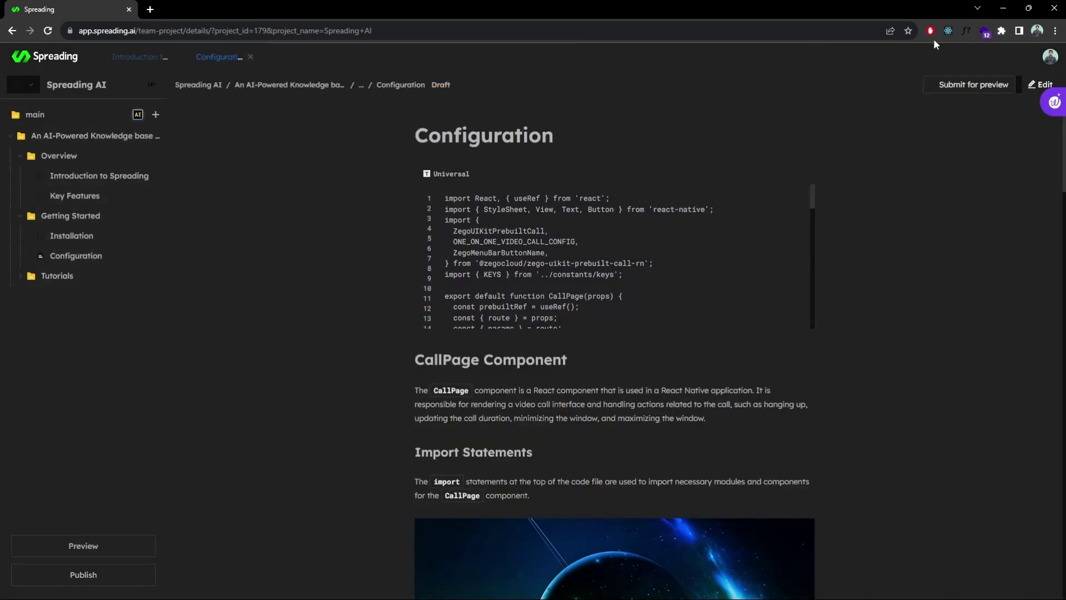
click(1002, 31)
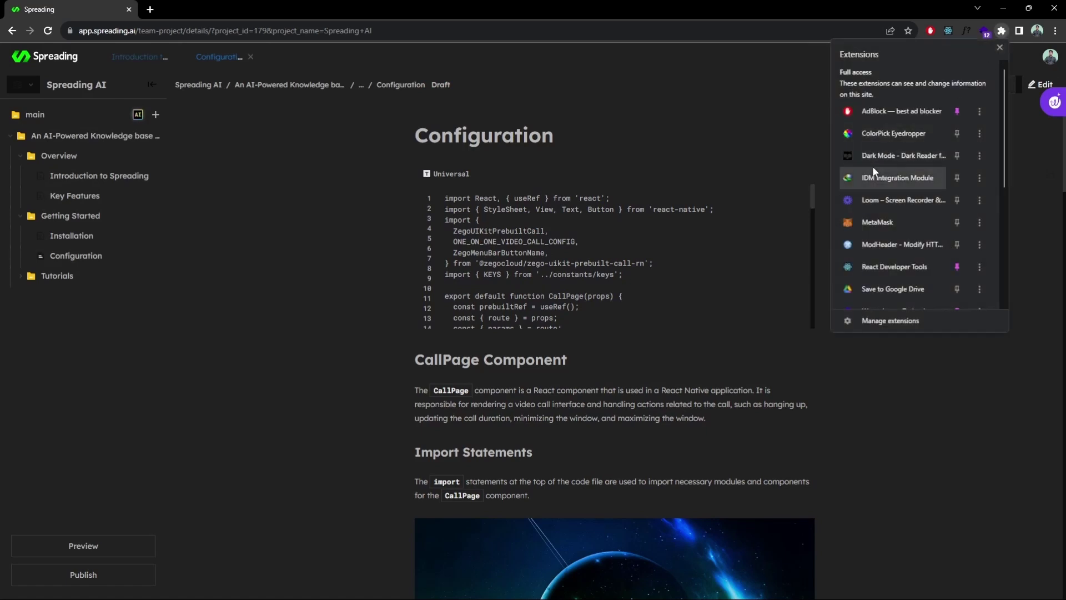
click(882, 151)
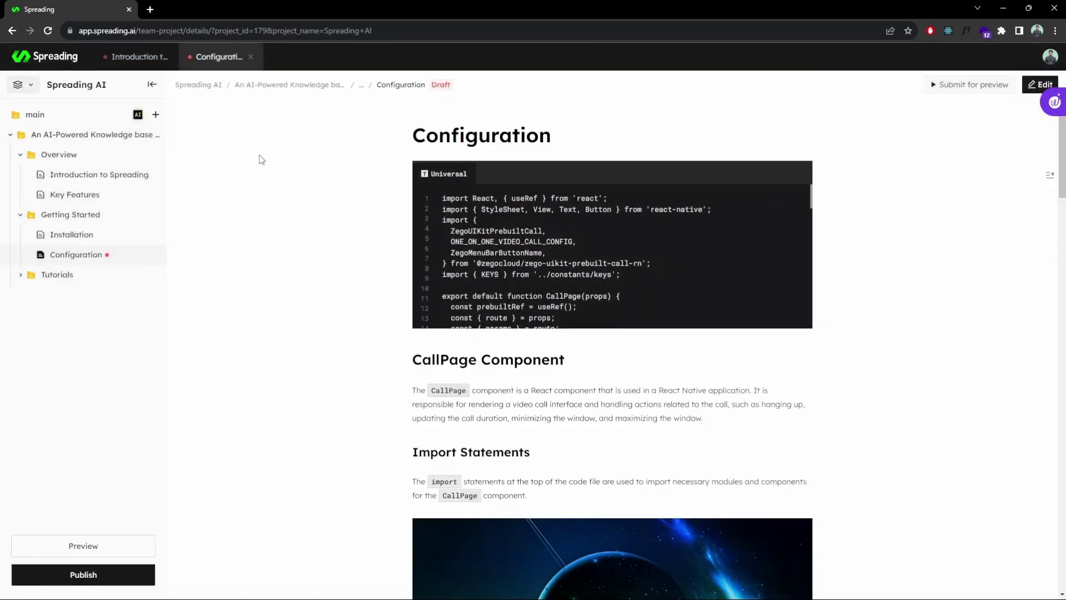
Step: Return to the workspace owner's browser window, close the invitation dialog and reload the Members page
scroll(545, 232, down, 10)
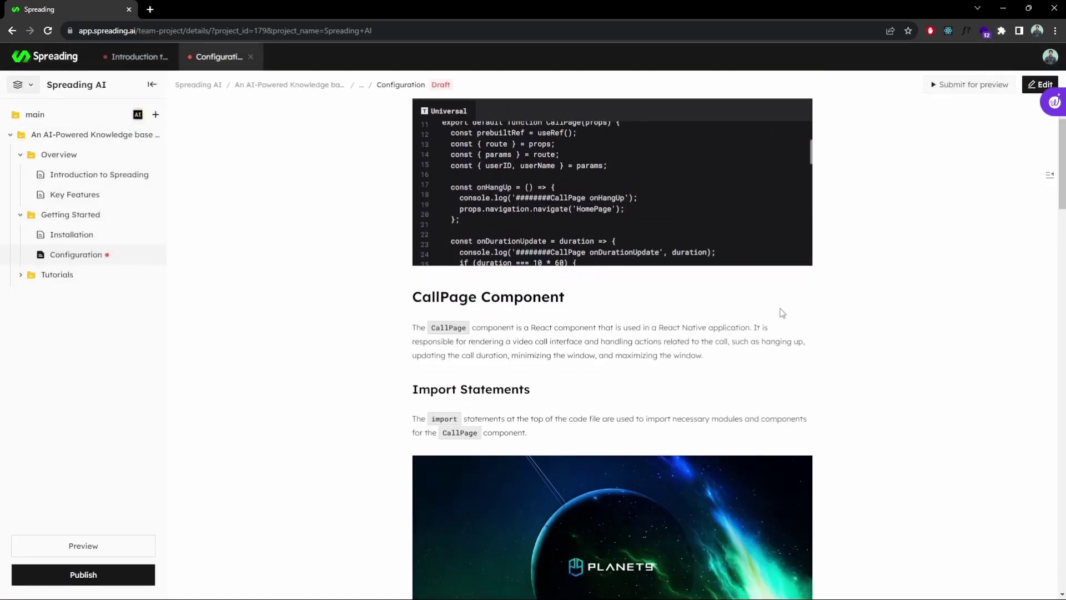
scroll(626, 136, up, 5)
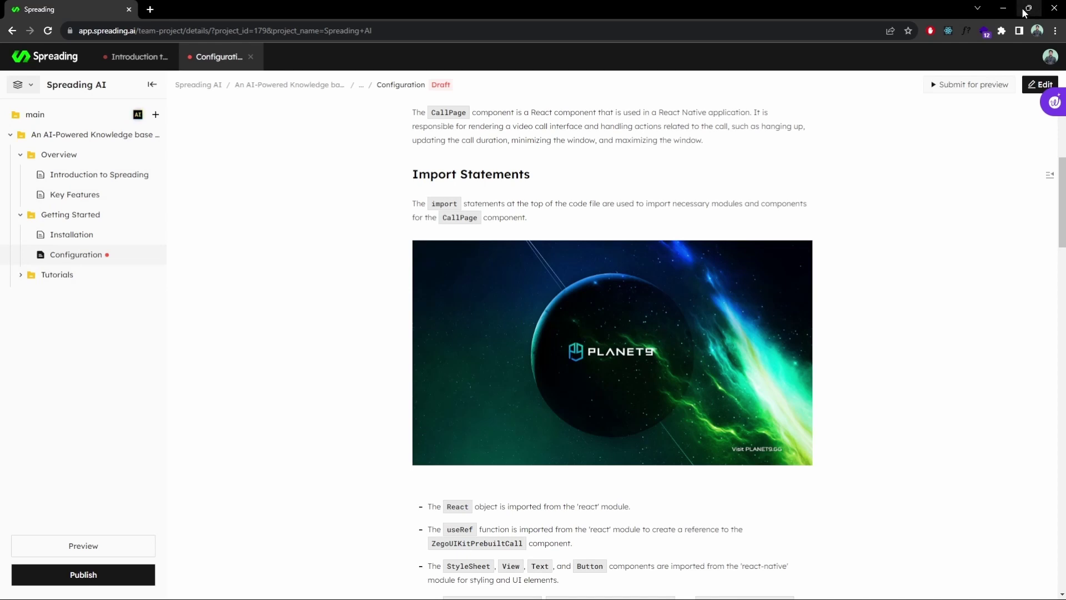
click(1011, 8)
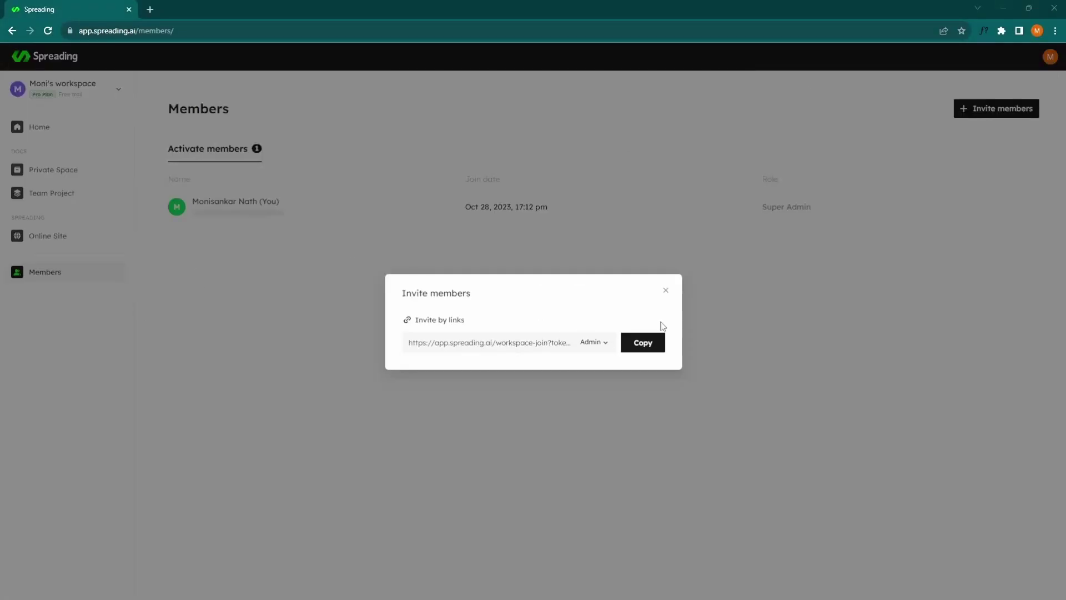
click(666, 290)
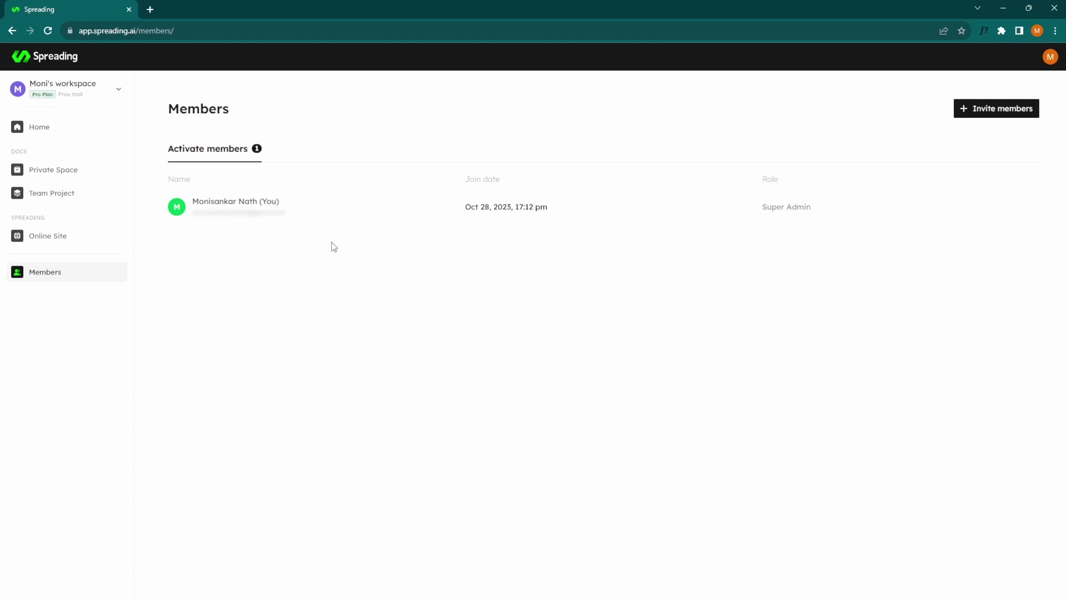
click(48, 31)
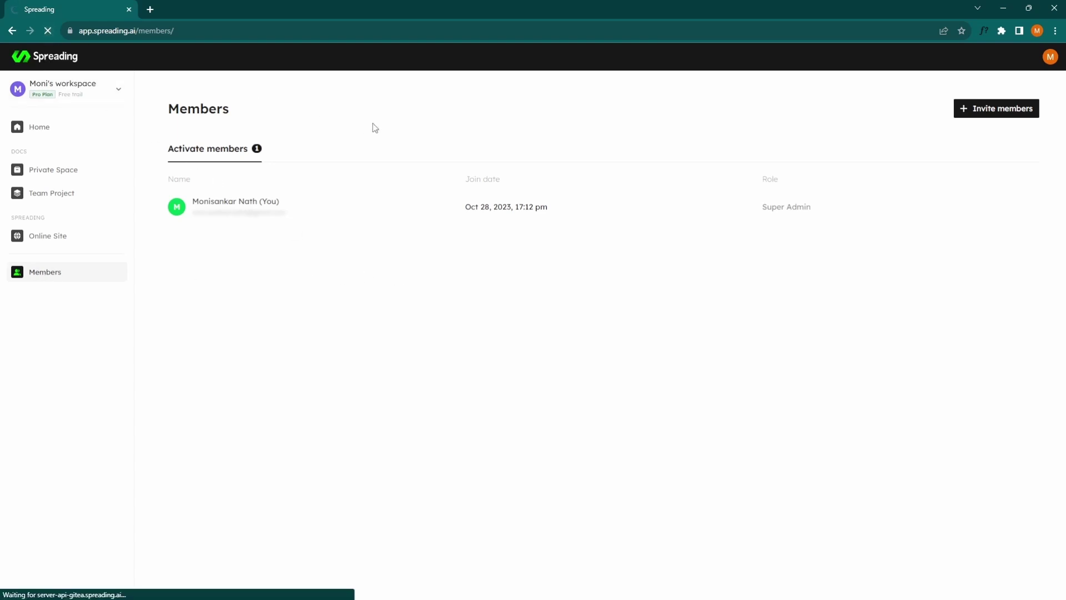